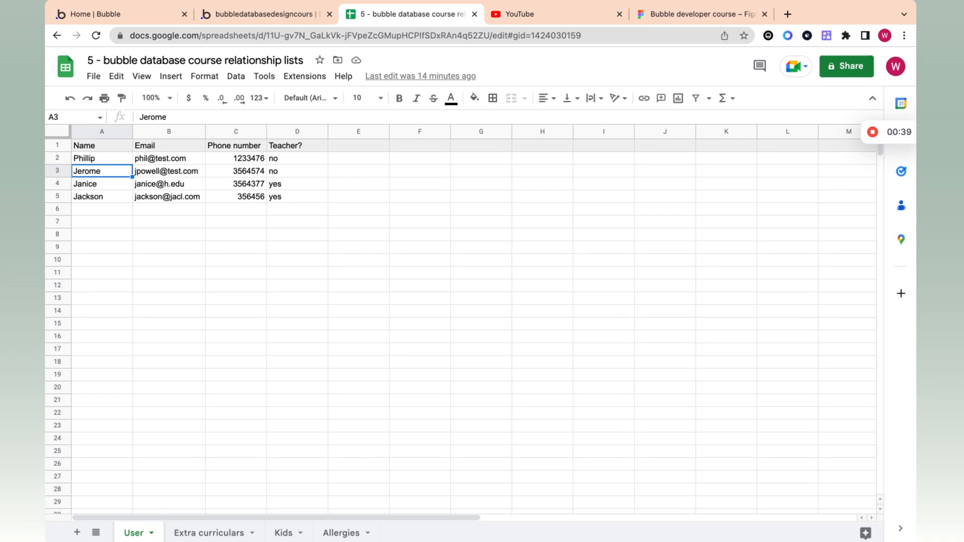
Step: Review the first and third test users' phone numbers and teacher values
{"action": "mouse_move", "coordinate": [870, 142]}
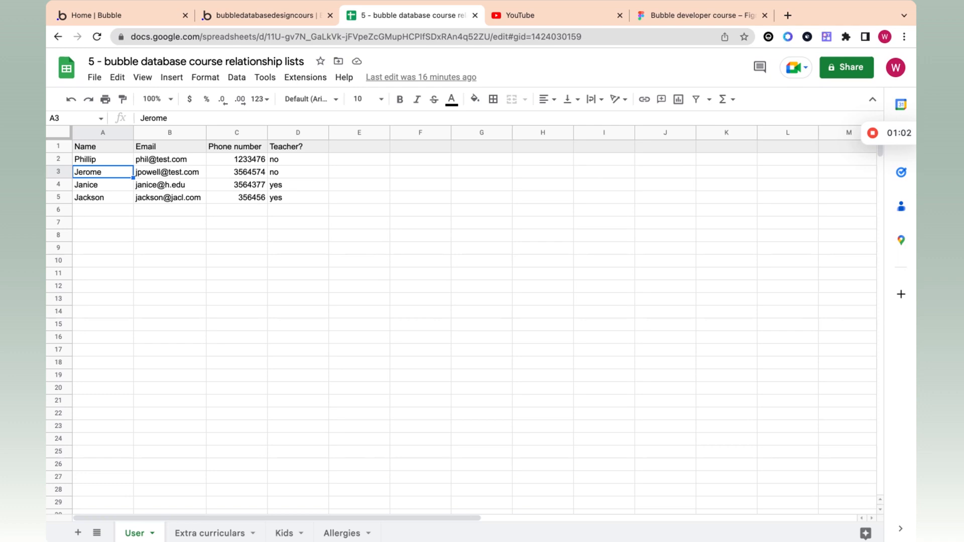
{"action": "left_click", "coordinate": [141, 163]}
{"action": "left_click", "coordinate": [237, 163]}
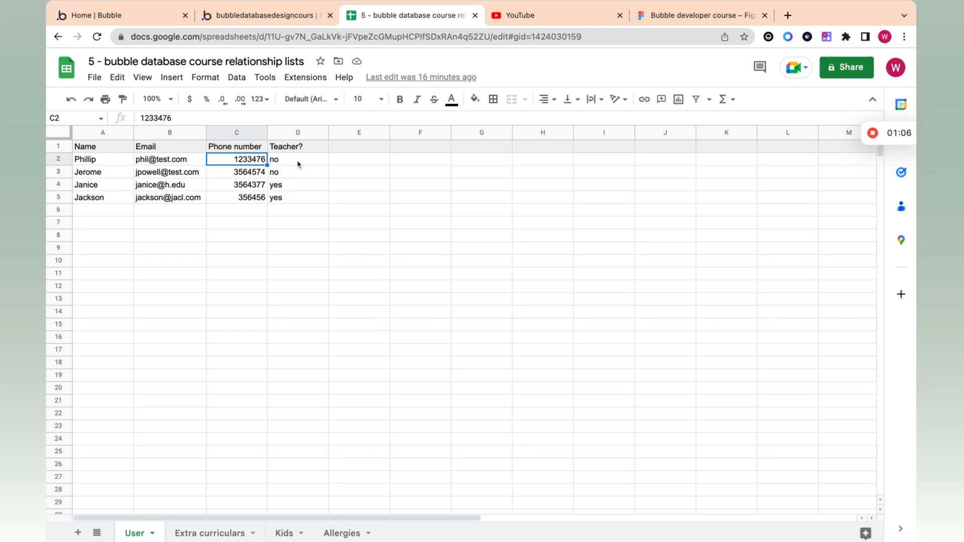
{"action": "left_click", "coordinate": [299, 165]}
{"action": "left_click", "coordinate": [296, 190]}
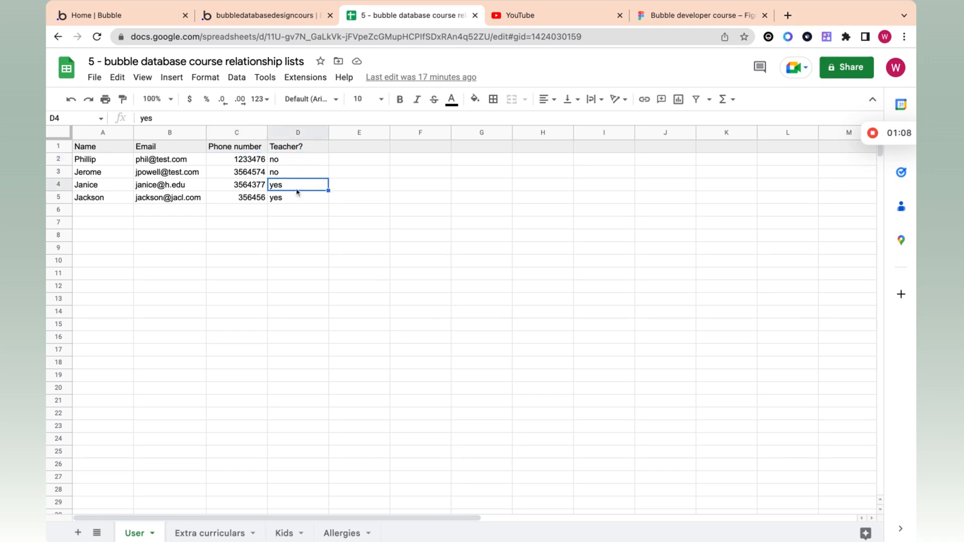
{"action": "left_click", "coordinate": [317, 166]}
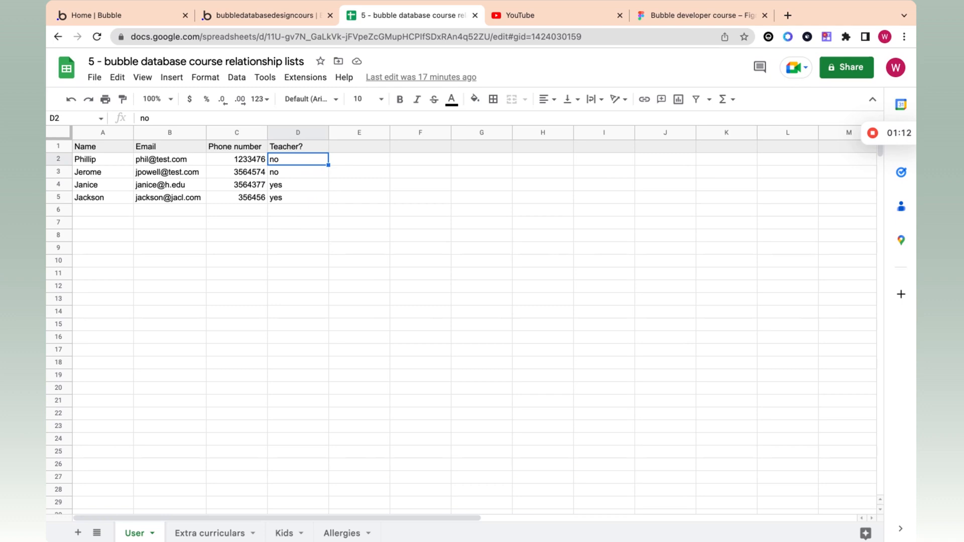
{"action": "left_click", "coordinate": [304, 186]}
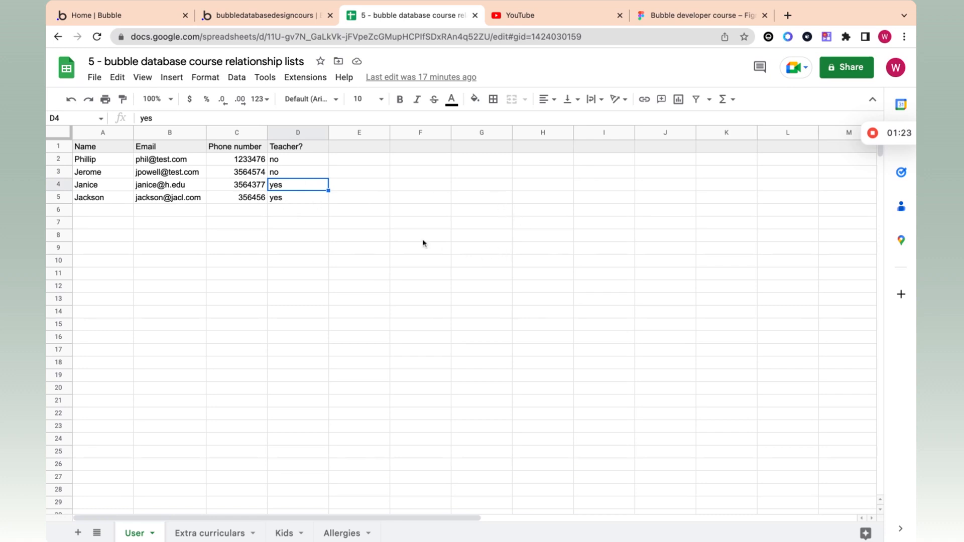
{"action": "mouse_move", "coordinate": [907, 134]}
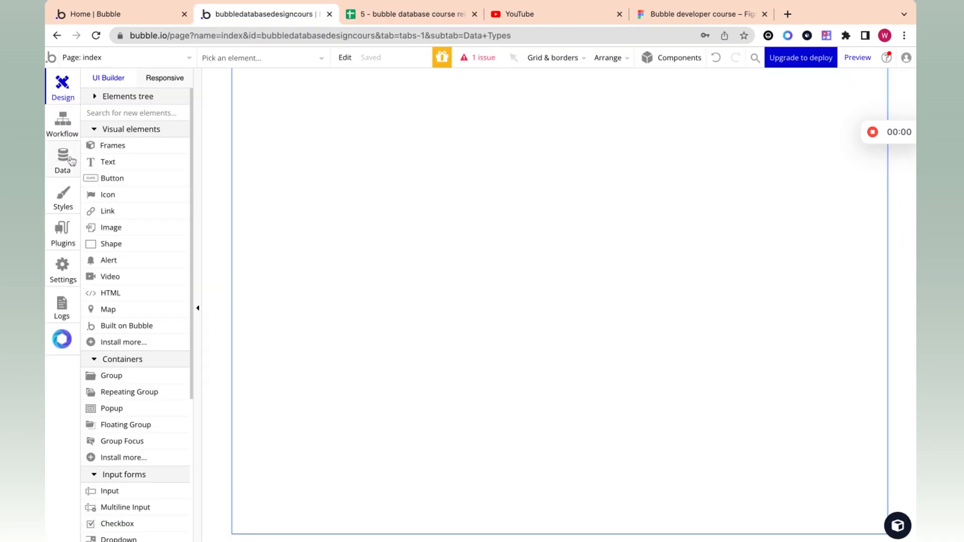
Step: Create a new data type named '5 - user' in the Data types list
{"action": "left_click", "coordinate": [71, 160]}
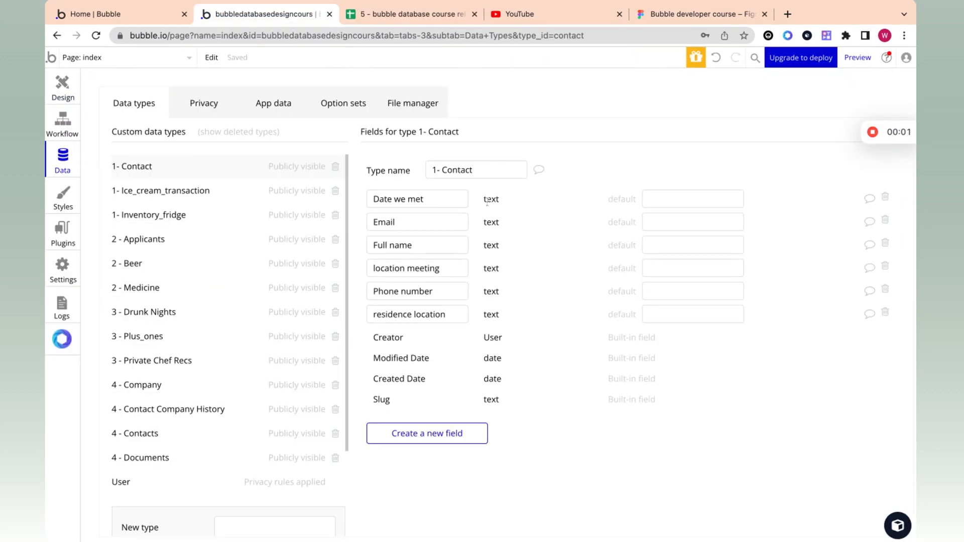
{"action": "scroll", "coordinate": [211, 415], "scroll_direction": "down", "scroll_amount": 3}
{"action": "left_click", "coordinate": [234, 419]}
{"action": "type", "text": "5 -"}
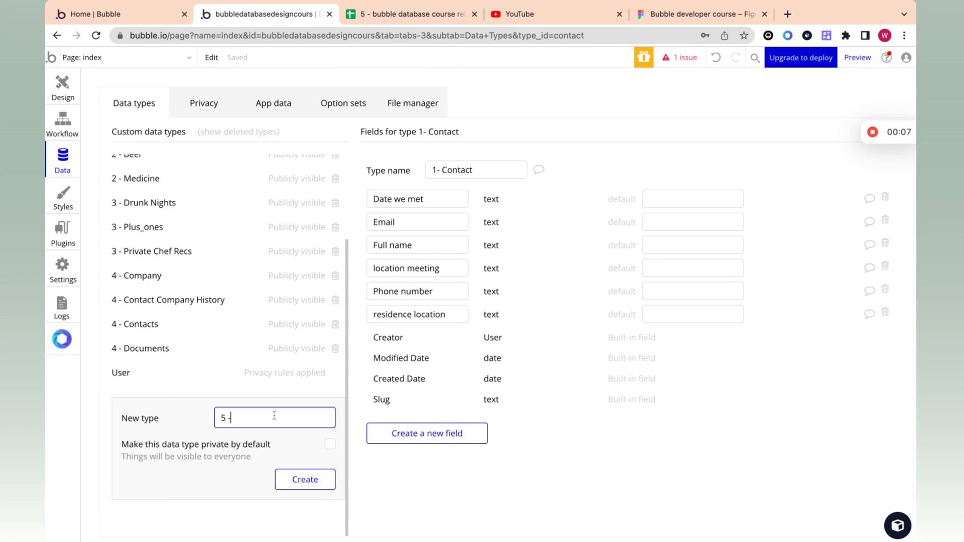
{"action": "scroll", "coordinate": [230, 348], "scroll_direction": "up", "scroll_amount": 3}
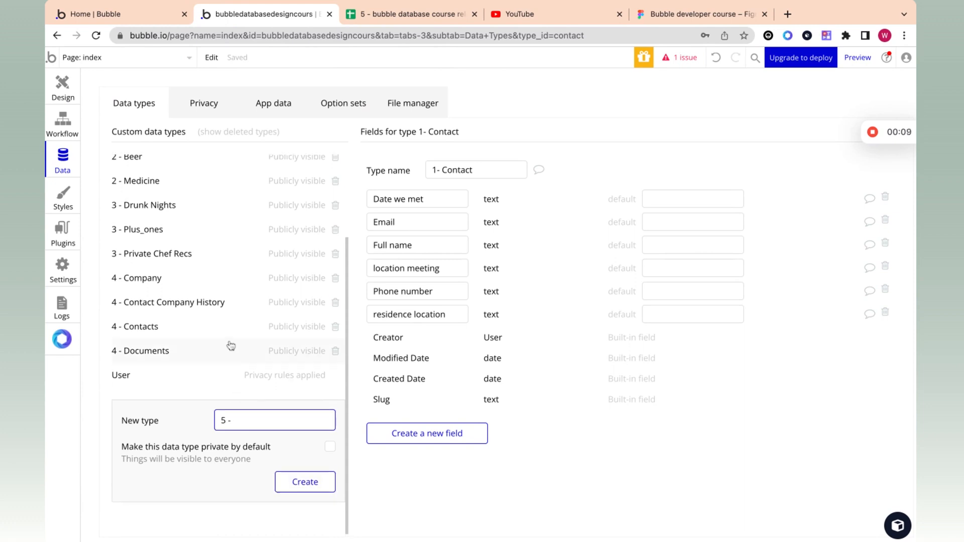
{"action": "scroll", "coordinate": [227, 351], "scroll_direction": "down", "scroll_amount": 3}
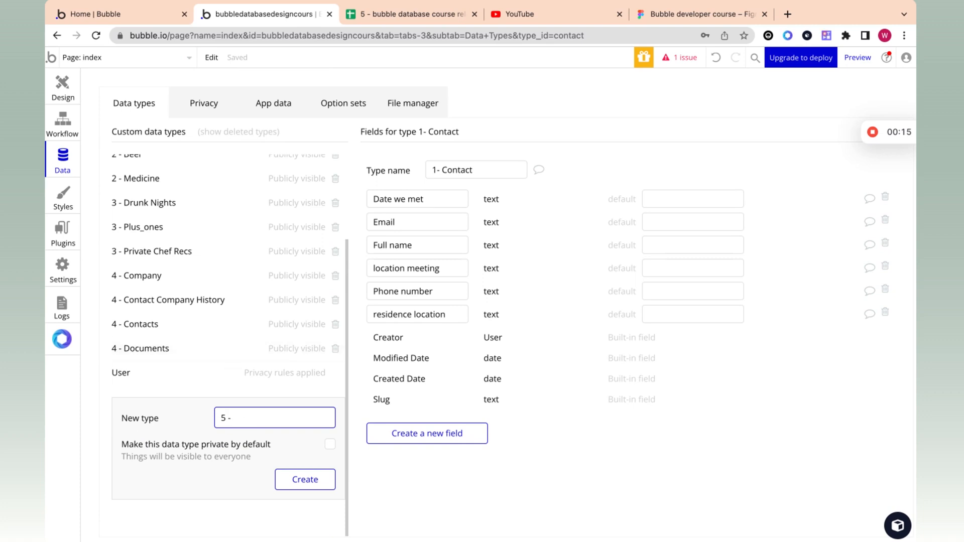
{"action": "type", "text": "user"}
{"action": "left_click", "coordinate": [300, 482]}
{"action": "scroll", "coordinate": [208, 460], "scroll_direction": "down", "scroll_amount": 3}
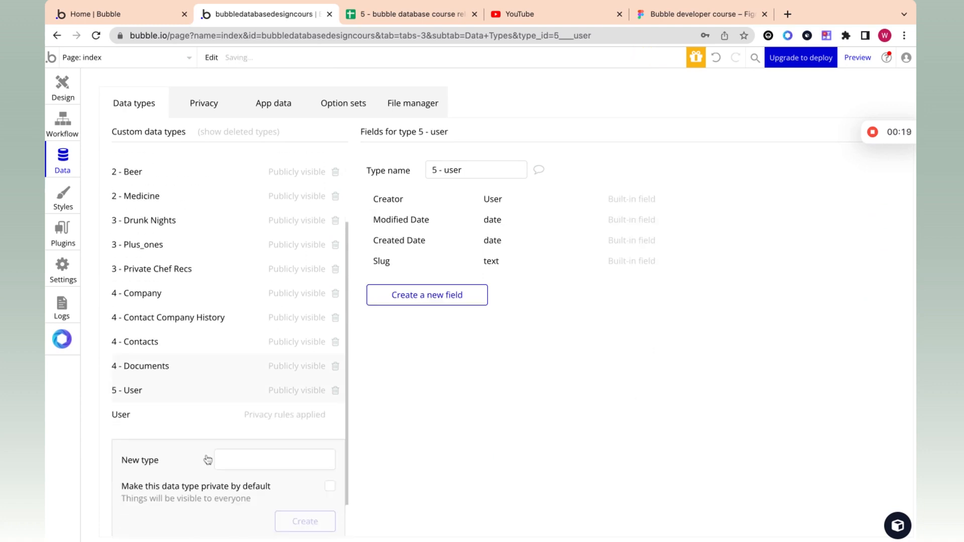
{"action": "scroll", "coordinate": [189, 371], "scroll_direction": "up", "scroll_amount": 3}
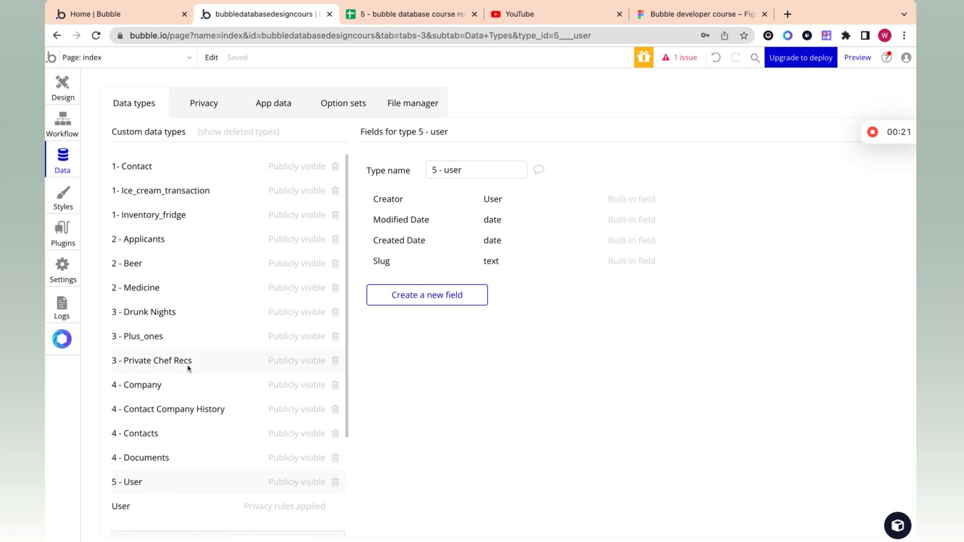
{"action": "scroll", "coordinate": [181, 397], "scroll_direction": "down", "scroll_amount": 3}
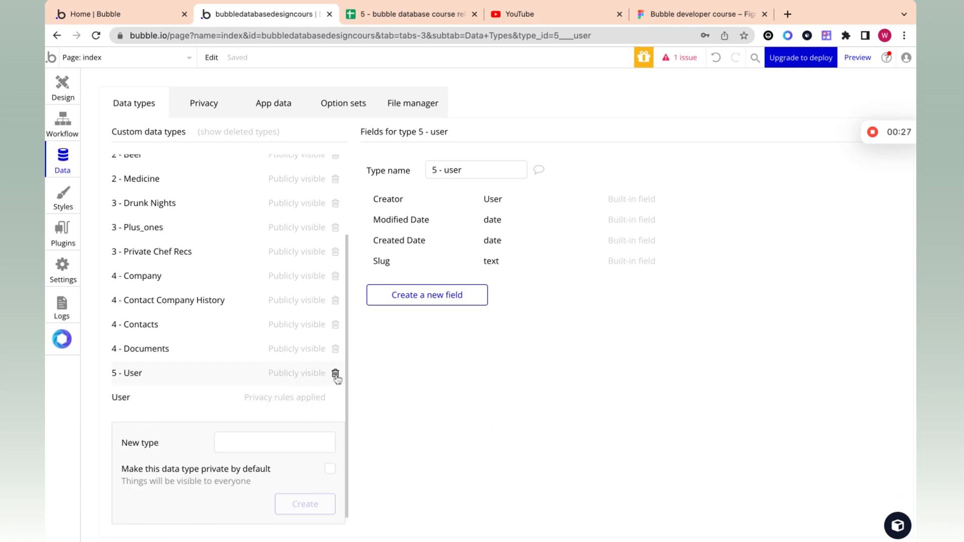
Step: Compare with the built-in User type's fields and name, then reopen 5 - User
{"action": "left_click", "coordinate": [167, 400]}
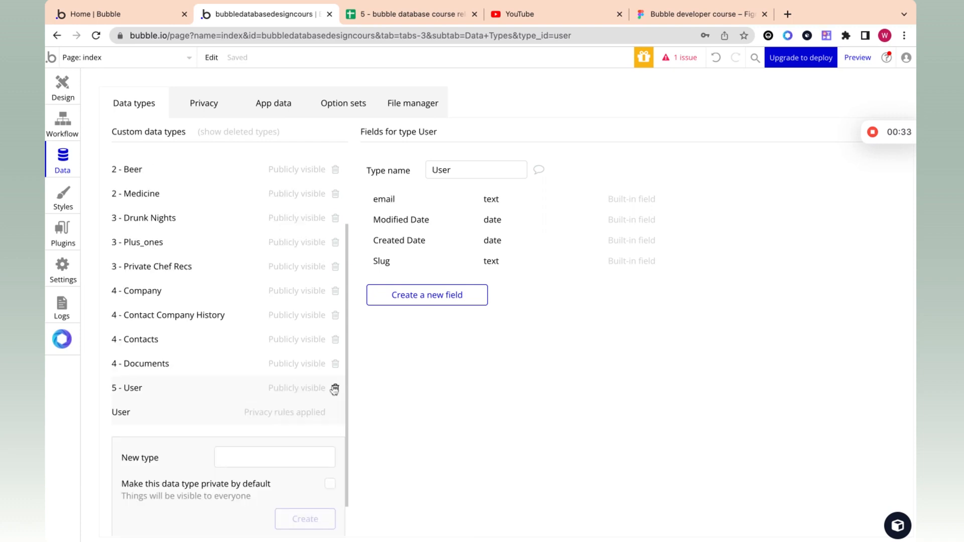
{"action": "scroll", "coordinate": [281, 326], "scroll_direction": "up", "scroll_amount": 3}
{"action": "left_click", "coordinate": [438, 170]}
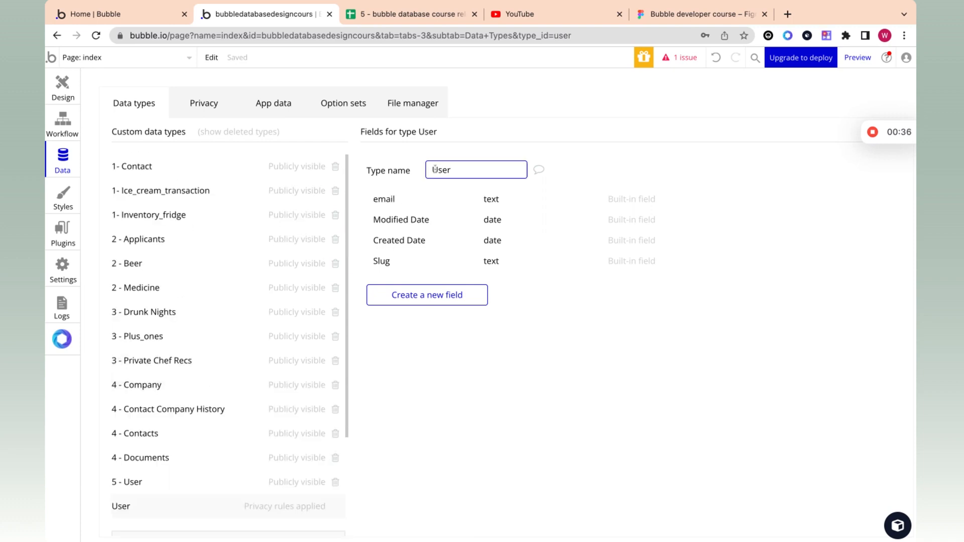
{"action": "double_click", "coordinate": [455, 173]}
{"action": "left_click", "coordinate": [146, 484]}
{"action": "scroll", "coordinate": [144, 510], "scroll_direction": "down", "scroll_amount": 3}
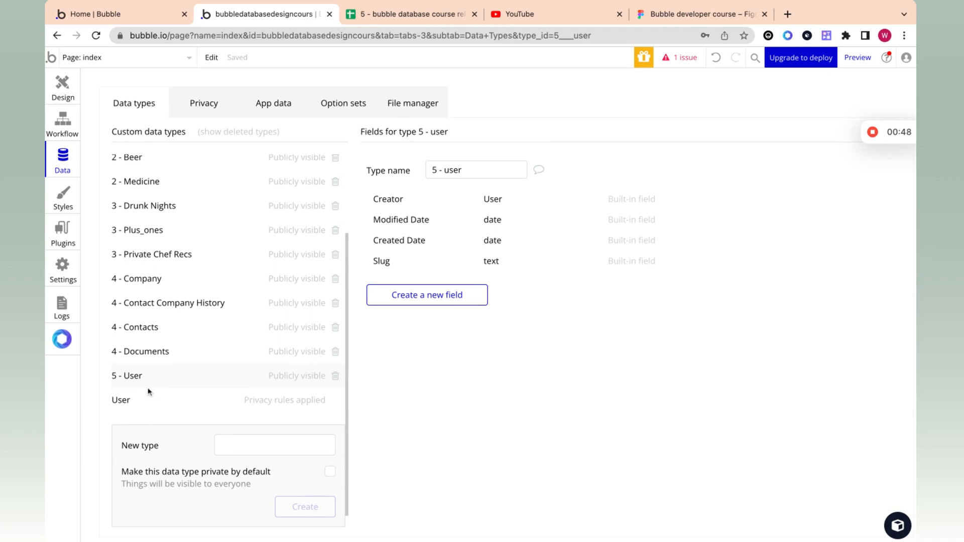
Step: Add a text field called Name to 5 - user after checking the sheet's column names
{"action": "left_click", "coordinate": [460, 300]}
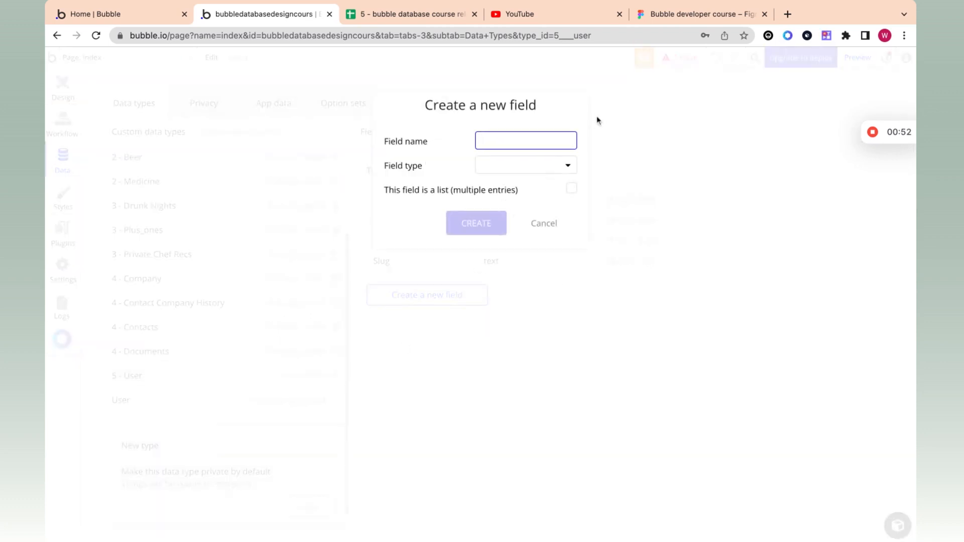
{"action": "left_click", "coordinate": [409, 14]}
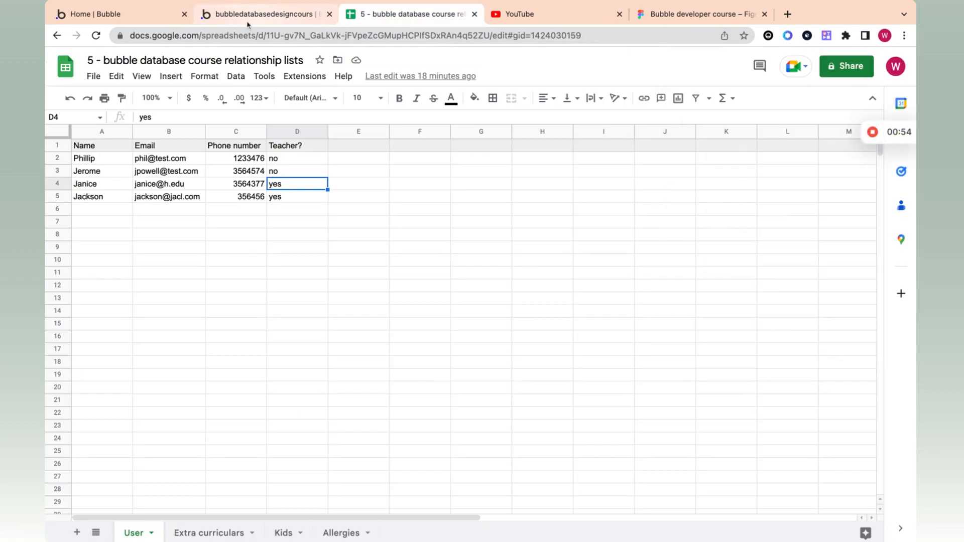
{"action": "left_click", "coordinate": [247, 15]}
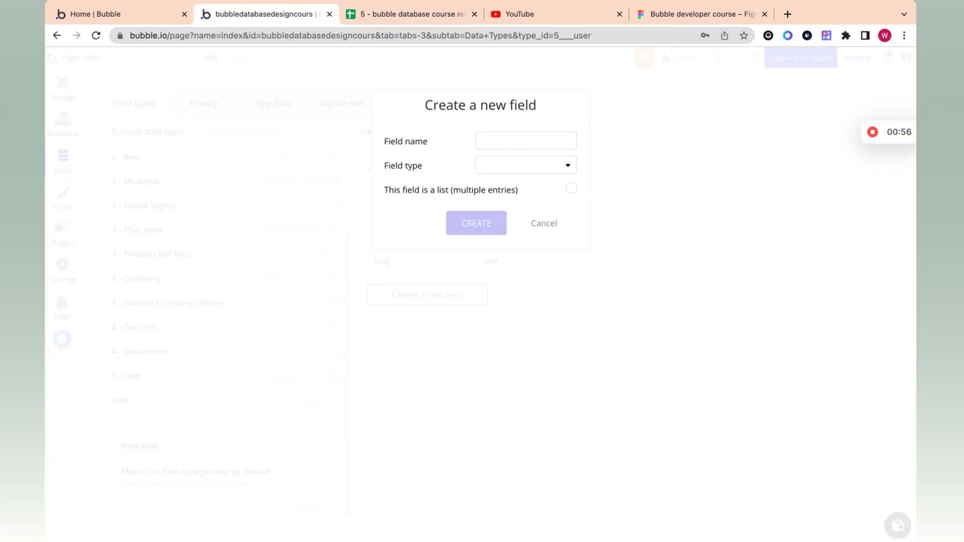
{"action": "left_click", "coordinate": [541, 142]}
{"action": "type", "text": "Name"}
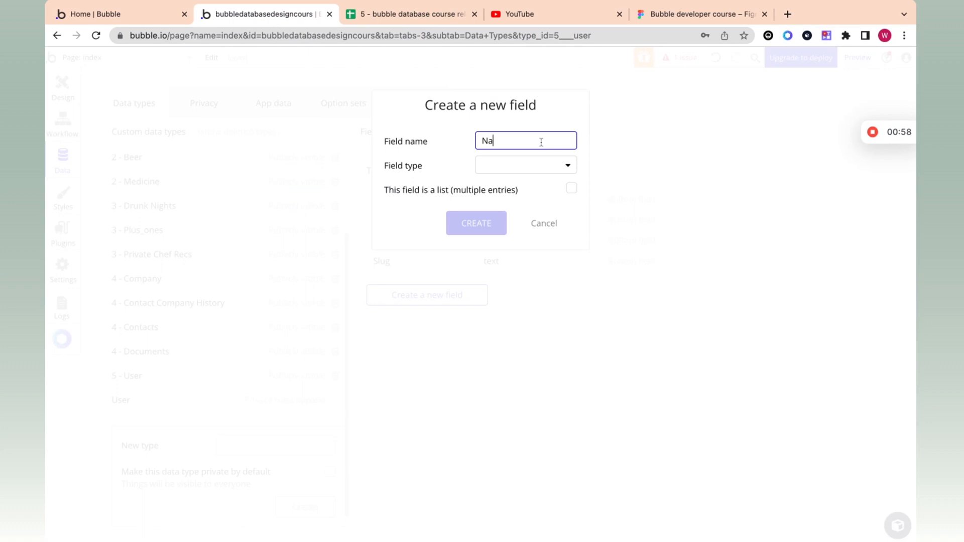
{"action": "left_click", "coordinate": [529, 164]}
{"action": "left_click", "coordinate": [522, 184]}
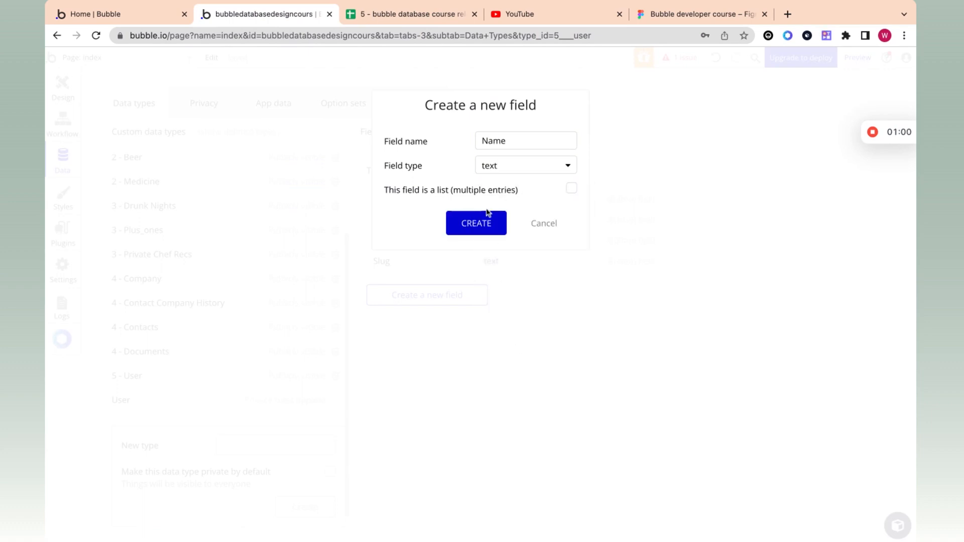
{"action": "left_click", "coordinate": [487, 221]}
Step: Add an email field of type text to 5 - user
{"action": "left_click", "coordinate": [451, 313]}
{"action": "type", "text": "email"}
{"action": "left_click", "coordinate": [500, 164]}
{"action": "left_click", "coordinate": [505, 183]}
{"action": "left_click", "coordinate": [476, 224]}
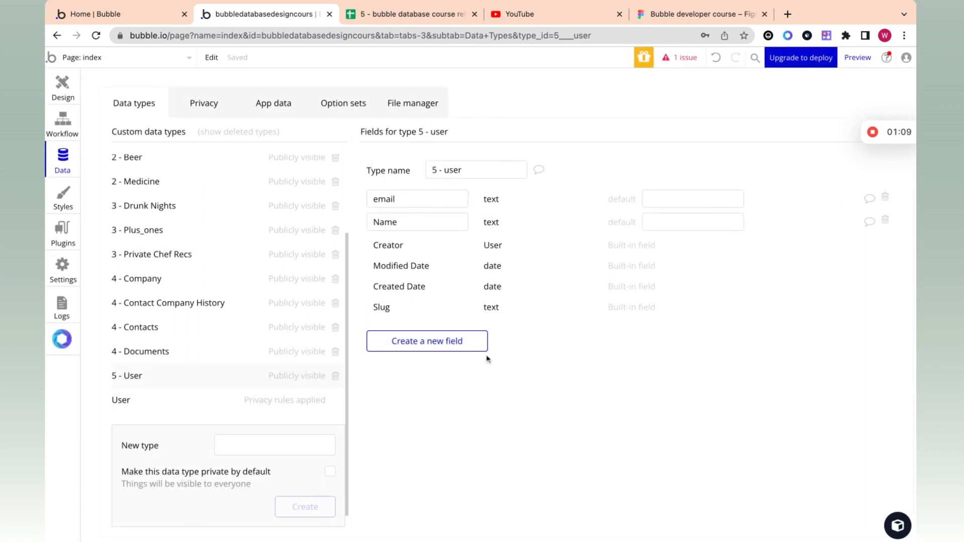
Step: Add a Phone number field of type number
{"action": "mouse_move", "coordinate": [837, 143]}
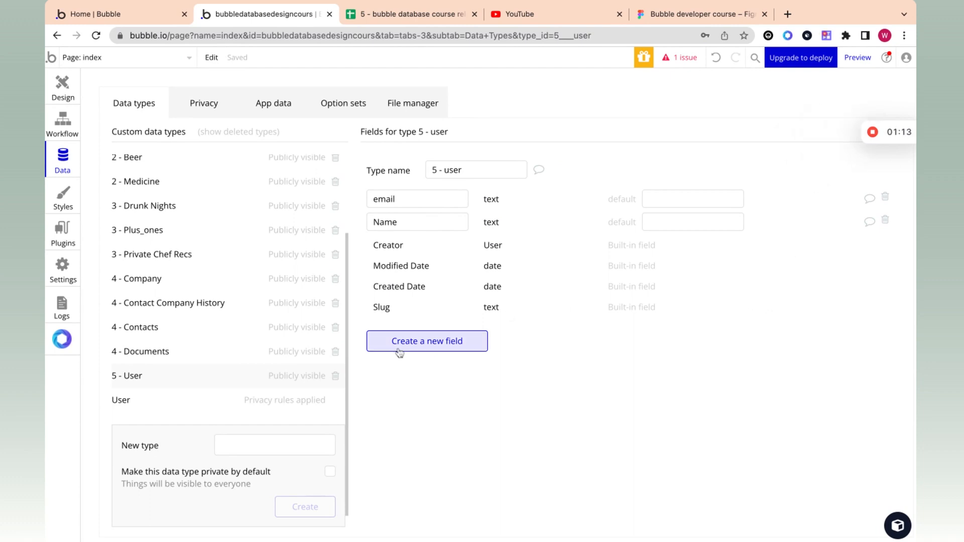
{"action": "left_click", "coordinate": [432, 342]}
{"action": "type", "text": "Pho"}
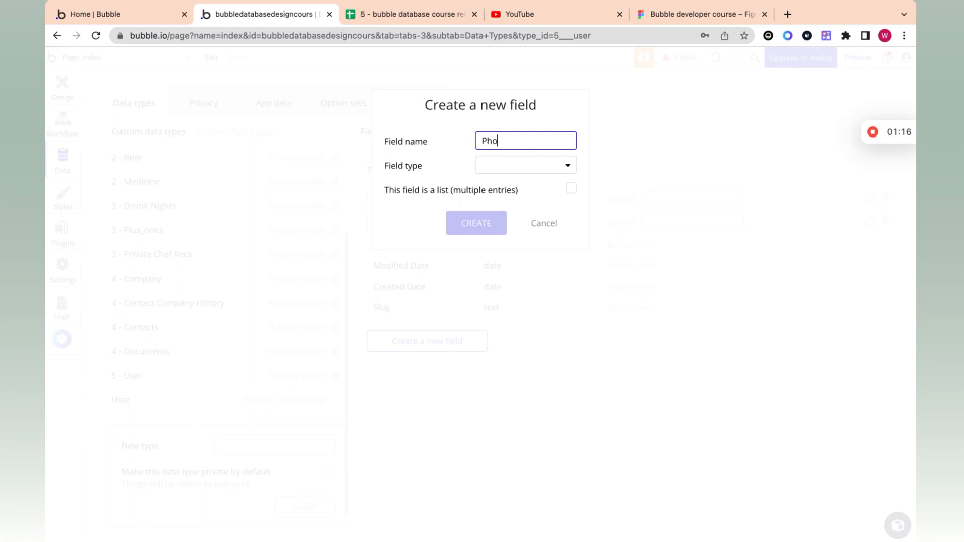
{"action": "type", "text": "ne number"}
{"action": "left_click", "coordinate": [514, 166]}
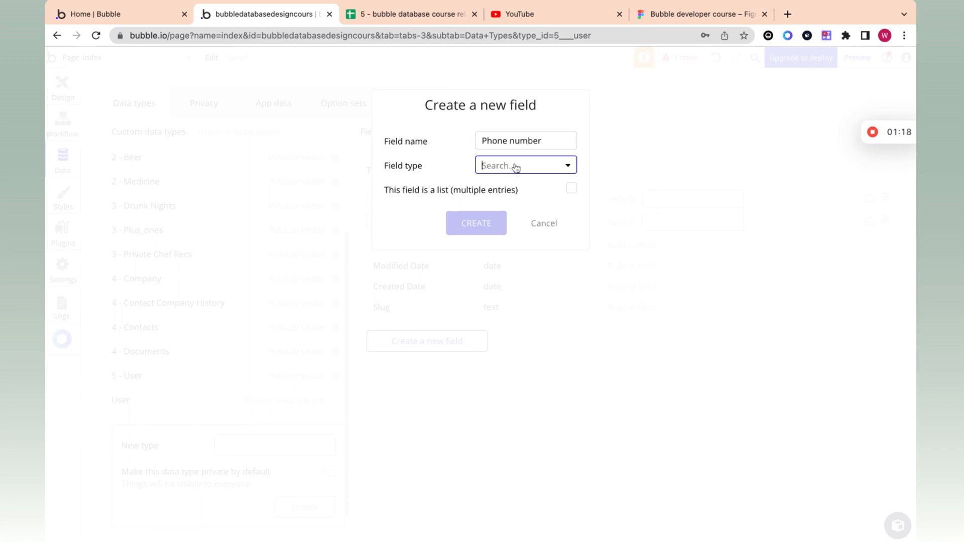
{"action": "left_click", "coordinate": [512, 203]}
{"action": "left_click", "coordinate": [491, 227]}
Step: Add a teacher? yes/no field that defaults to no
{"action": "left_click", "coordinate": [429, 361]}
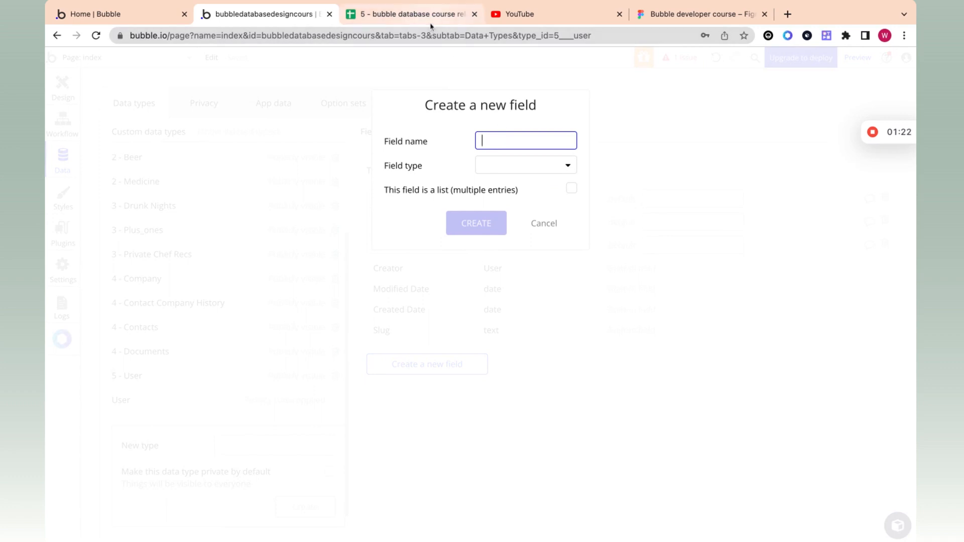
{"action": "type", "text": "teacher?"}
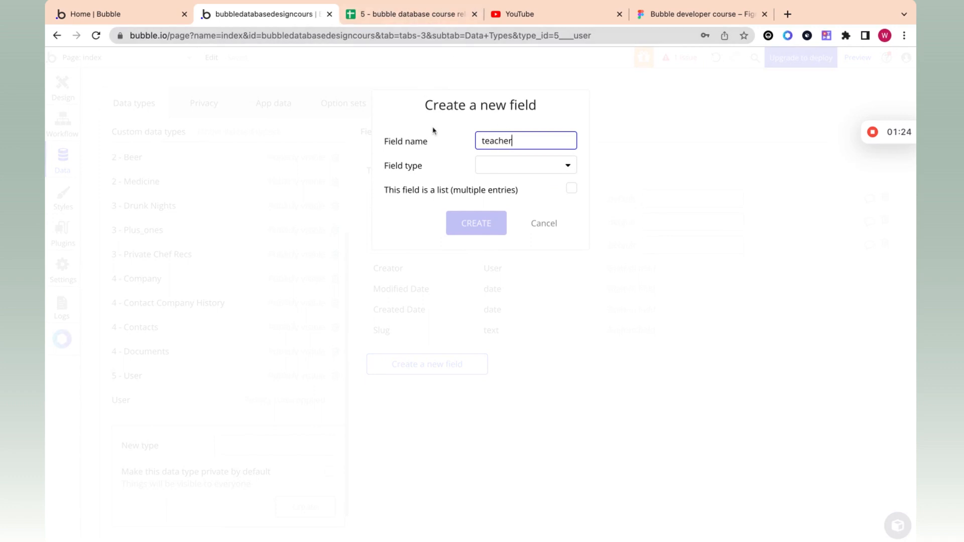
{"action": "left_click", "coordinate": [498, 161]}
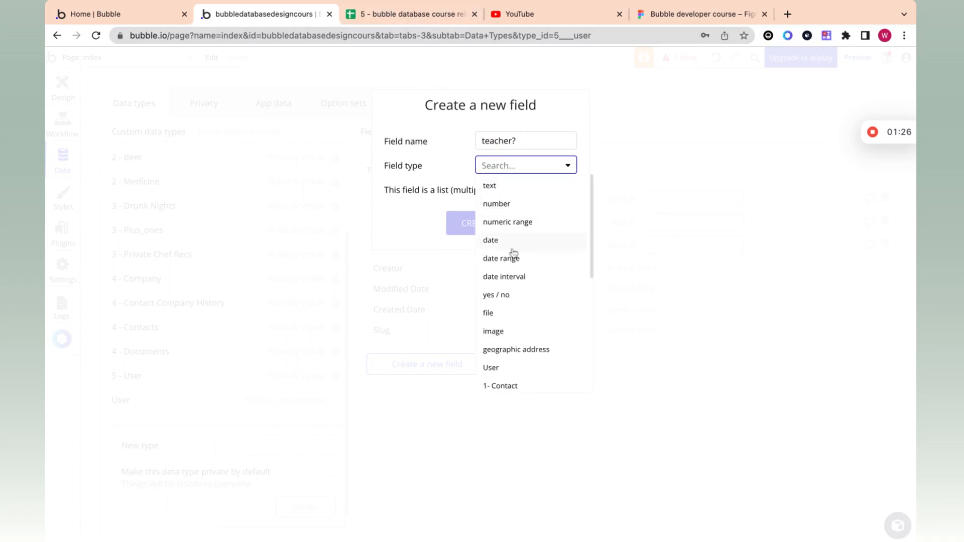
{"action": "left_click", "coordinate": [510, 295]}
{"action": "left_click", "coordinate": [462, 229]}
{"action": "left_click", "coordinate": [726, 271]}
{"action": "left_click", "coordinate": [709, 316]}
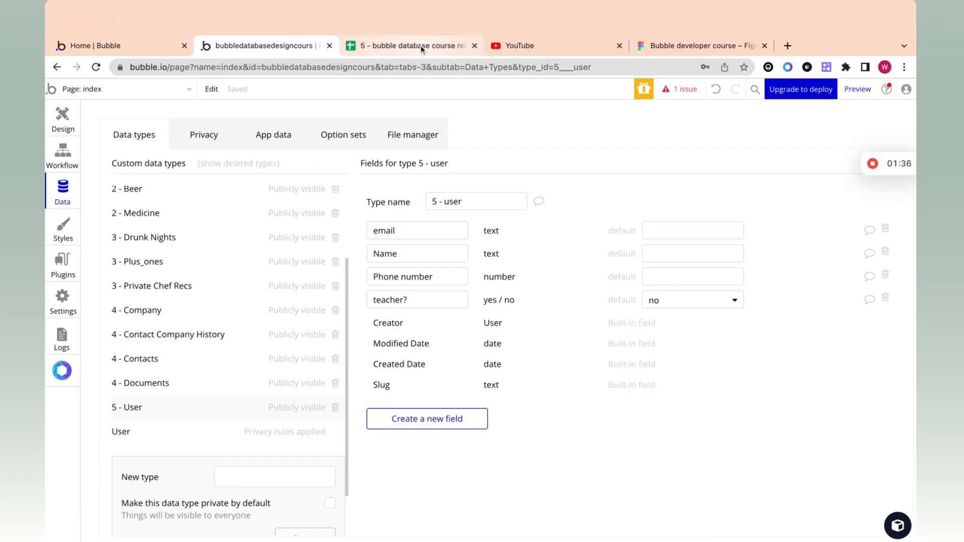
{"action": "left_click", "coordinate": [420, 47]}
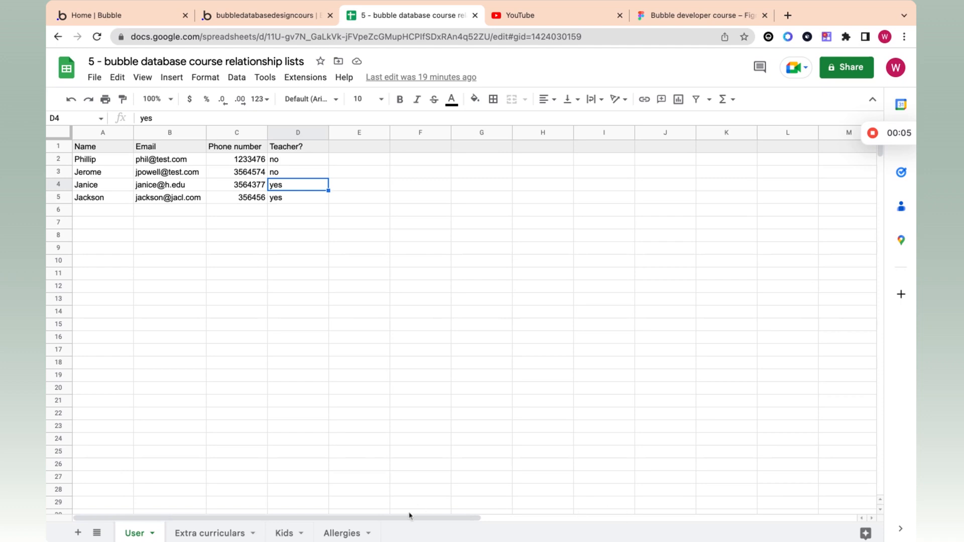
Step: Review Soccer's Name, 3:00 PM Time, 123 james st Location and teachers in charge
{"action": "left_click", "coordinate": [282, 535]}
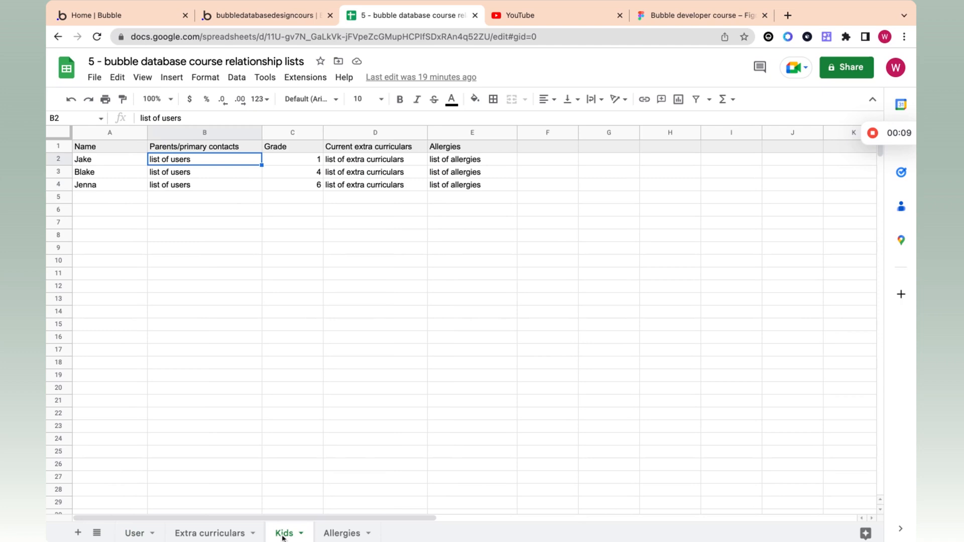
{"action": "left_click", "coordinate": [209, 534]}
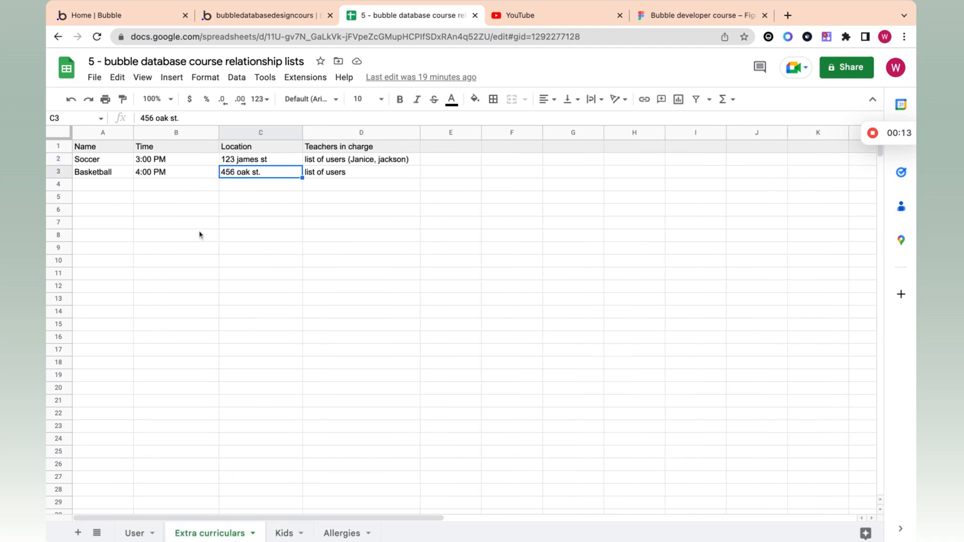
{"action": "left_click", "coordinate": [101, 163]}
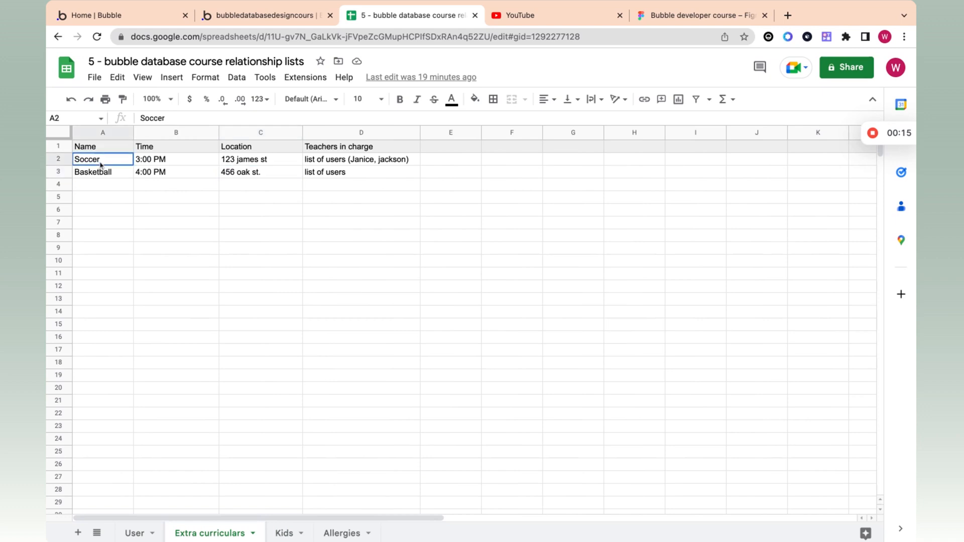
{"action": "left_click", "coordinate": [109, 151]}
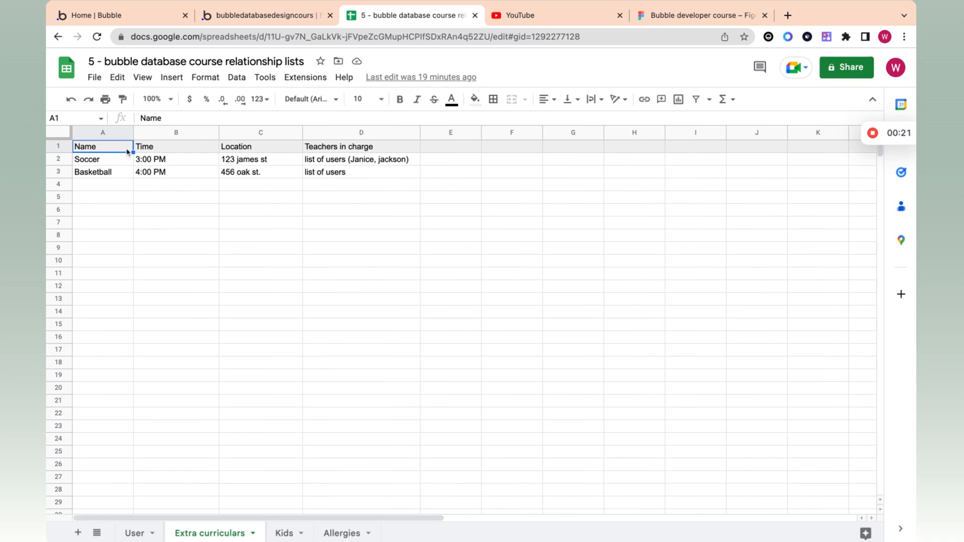
{"action": "left_click", "coordinate": [146, 149]}
{"action": "left_click", "coordinate": [145, 163]}
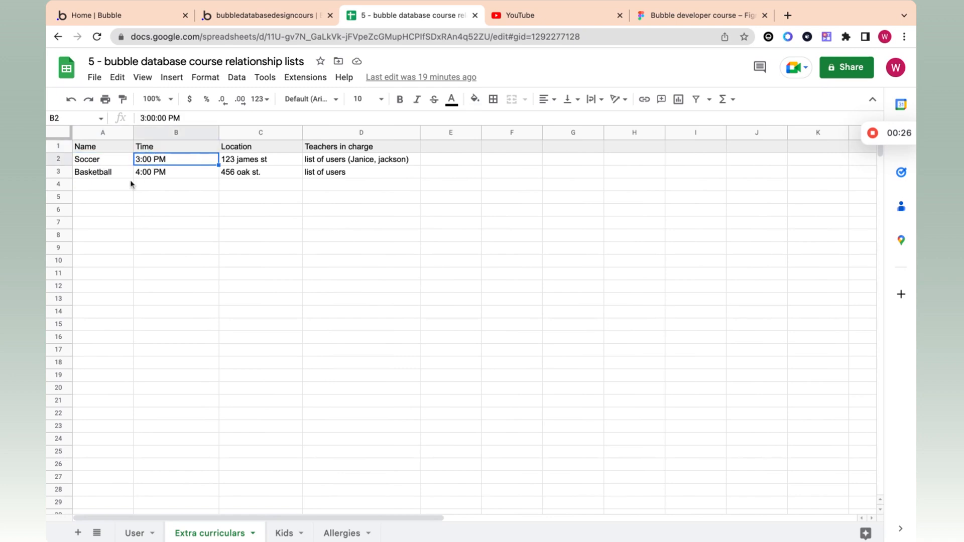
{"action": "left_click", "coordinate": [258, 166]}
{"action": "left_click", "coordinate": [257, 149]}
{"action": "left_click", "coordinate": [259, 162]}
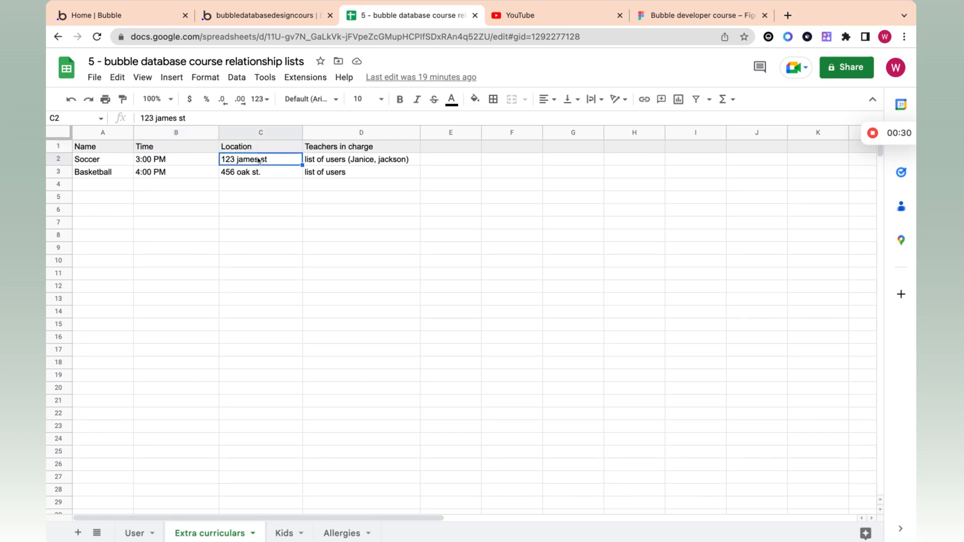
{"action": "left_click", "coordinate": [347, 160]}
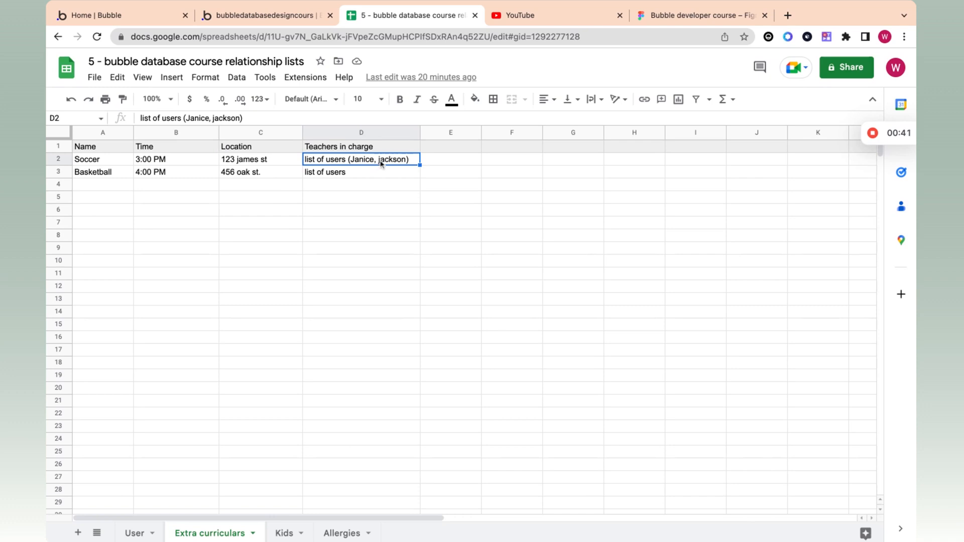
{"action": "left_click", "coordinate": [145, 533]}
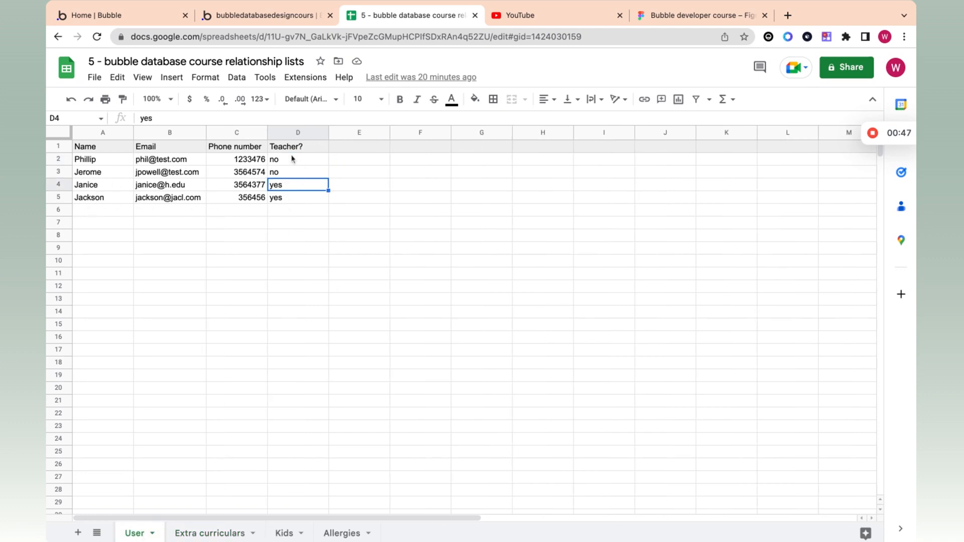
{"action": "left_click", "coordinate": [188, 534]}
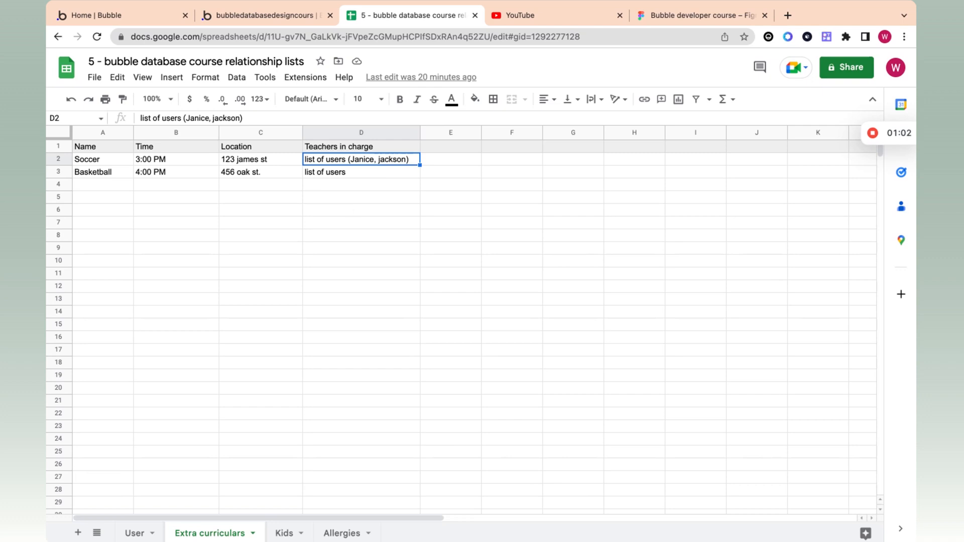
{"action": "double_click", "coordinate": [359, 160]}
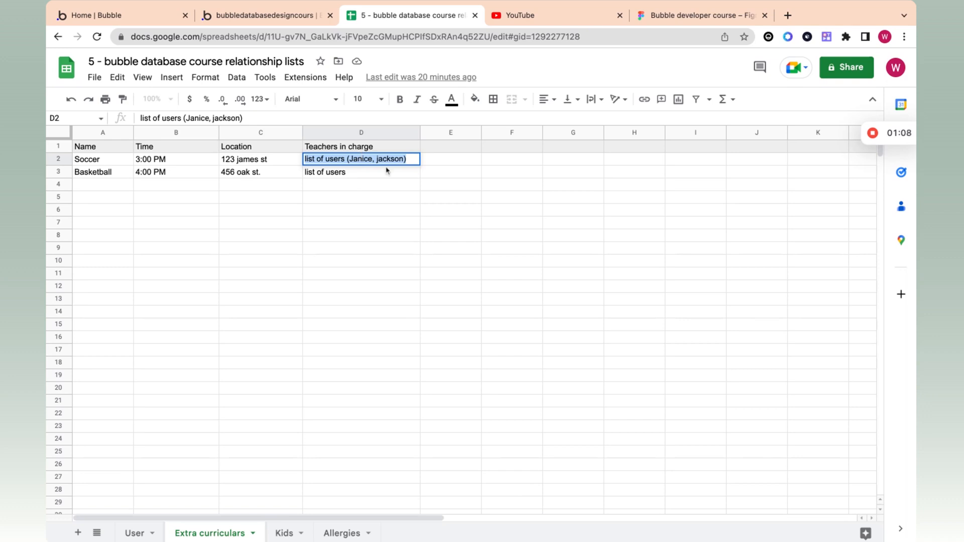
{"action": "left_click", "coordinate": [135, 534]}
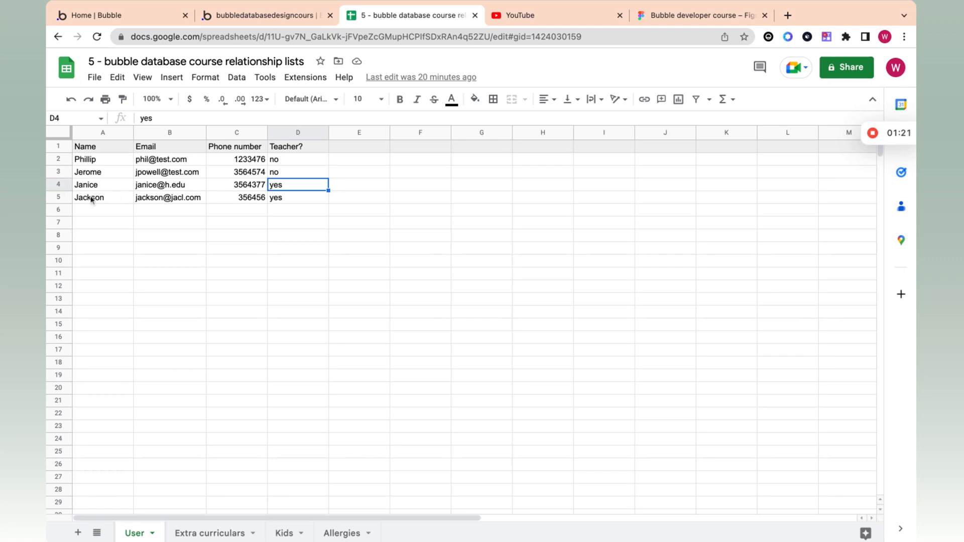
{"action": "left_click", "coordinate": [212, 534]}
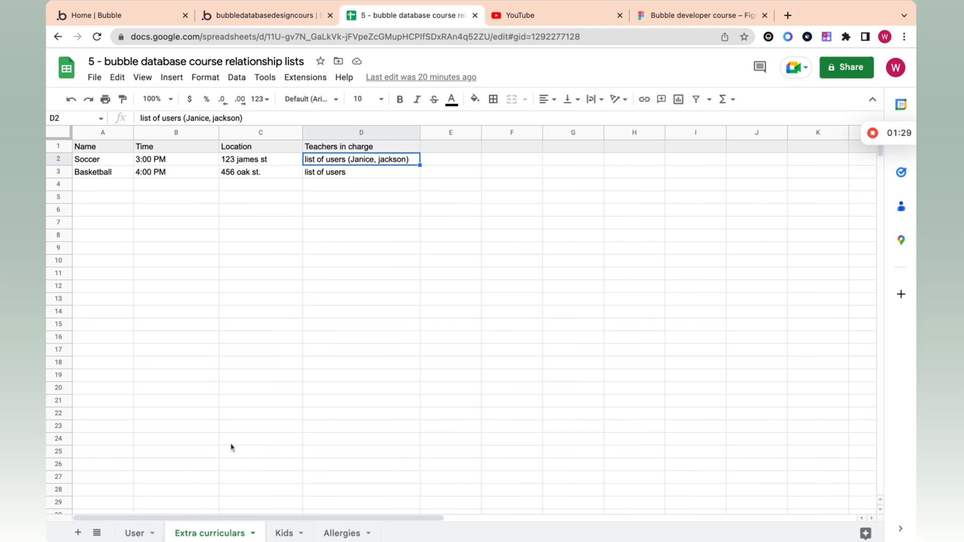
{"action": "left_click", "coordinate": [149, 531]}
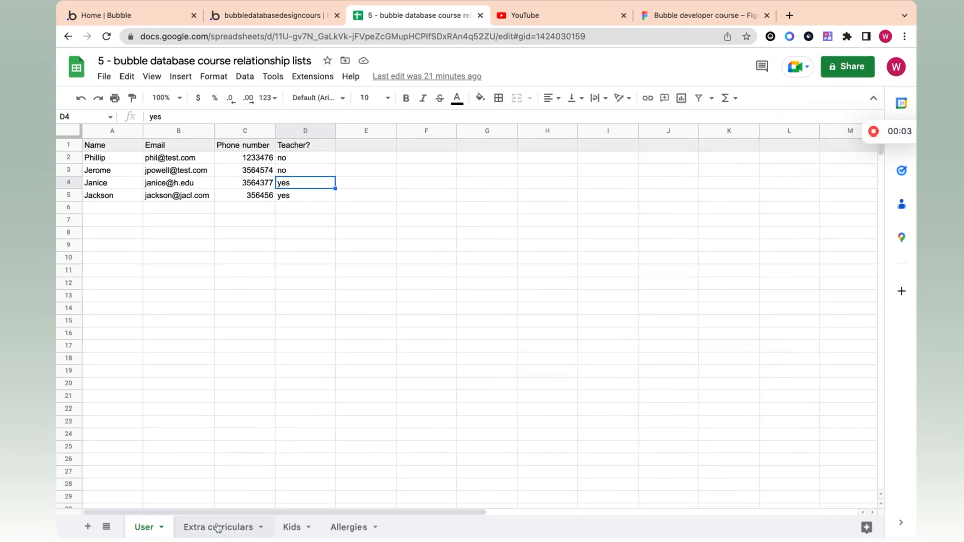
{"action": "left_click", "coordinate": [220, 527]}
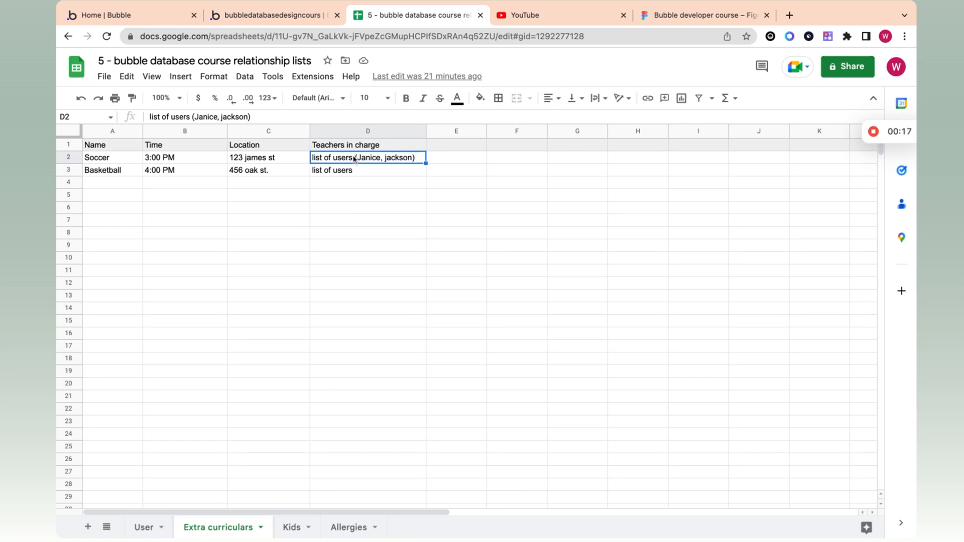
{"action": "left_click", "coordinate": [144, 527]}
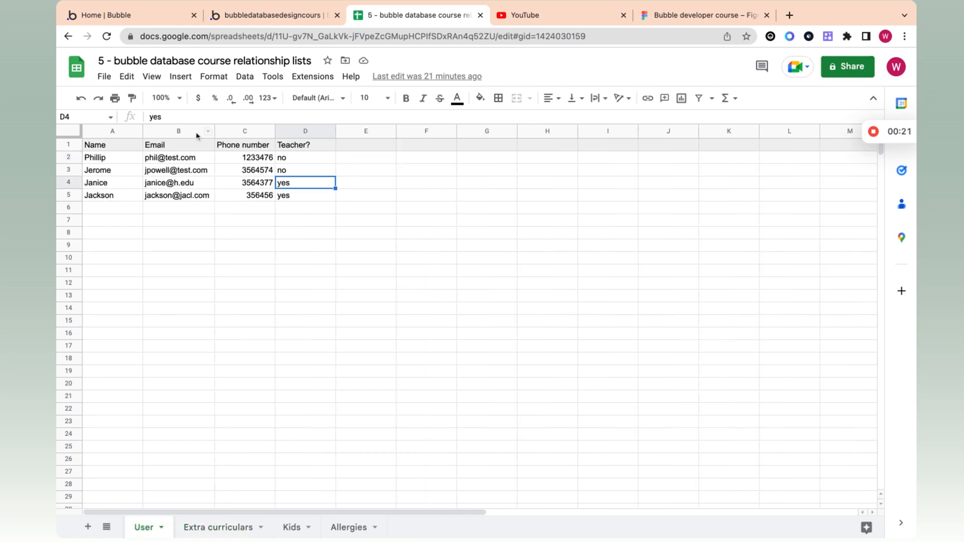
{"action": "left_click", "coordinate": [228, 530]}
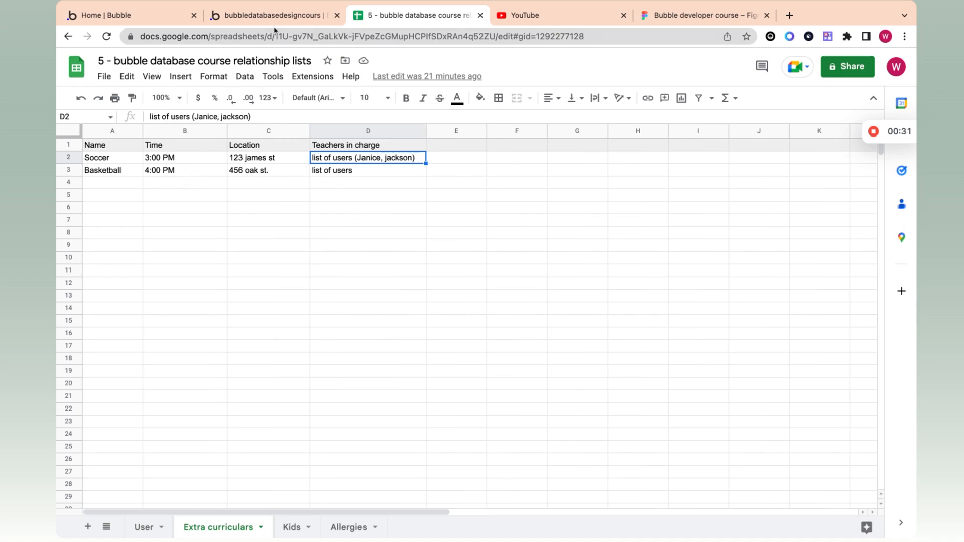
{"action": "mouse_move", "coordinate": [874, 132]}
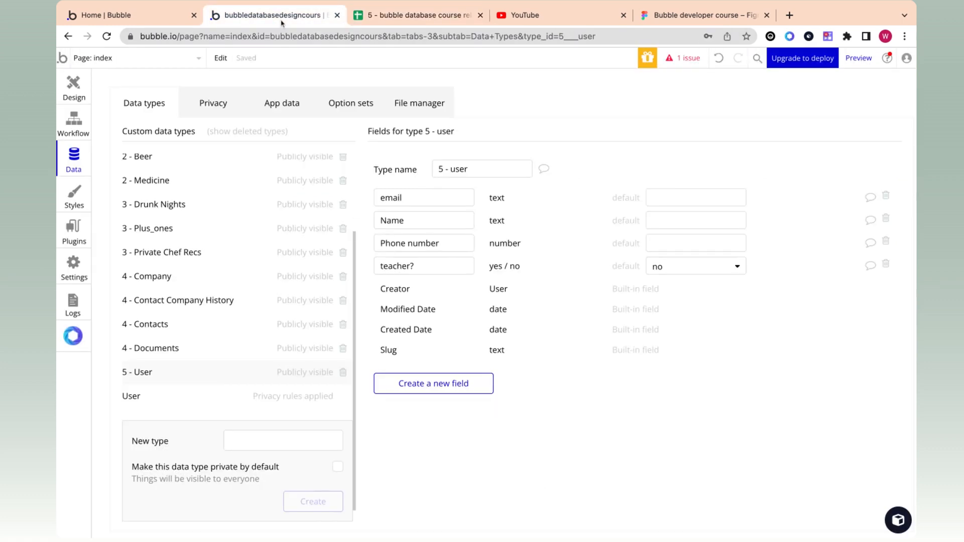
Step: Create a '5 - Extra curriculars' type and trim its name to '5 - Extra Curricular'
{"action": "left_click", "coordinate": [269, 438]}
{"action": "type", "text": "5 -"}
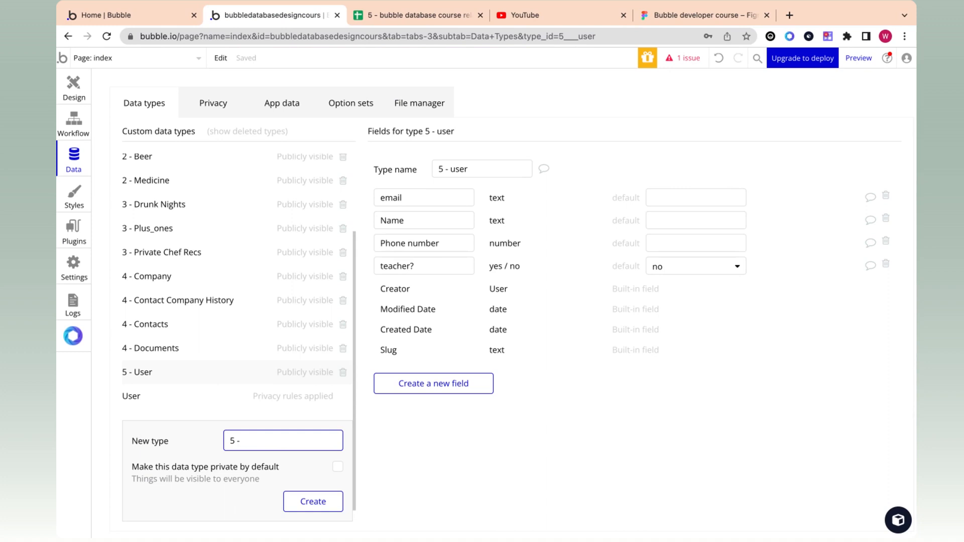
{"action": "type", "text": " Extra curriculars"}
{"action": "left_click", "coordinate": [327, 505]}
{"action": "left_click", "coordinate": [518, 168]}
{"action": "key", "text": "BackSpace"}
{"action": "key", "text": "Return"}
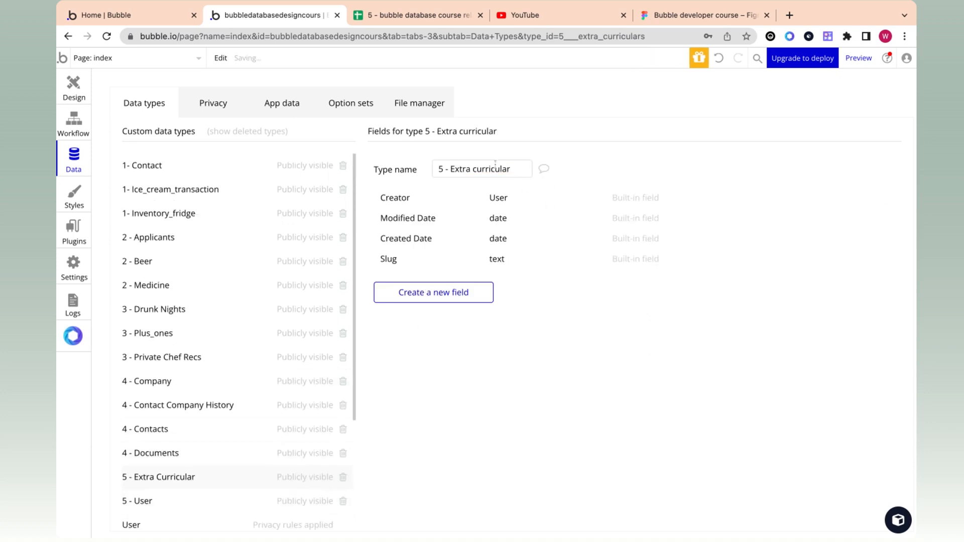
{"action": "left_click", "coordinate": [407, 299]}
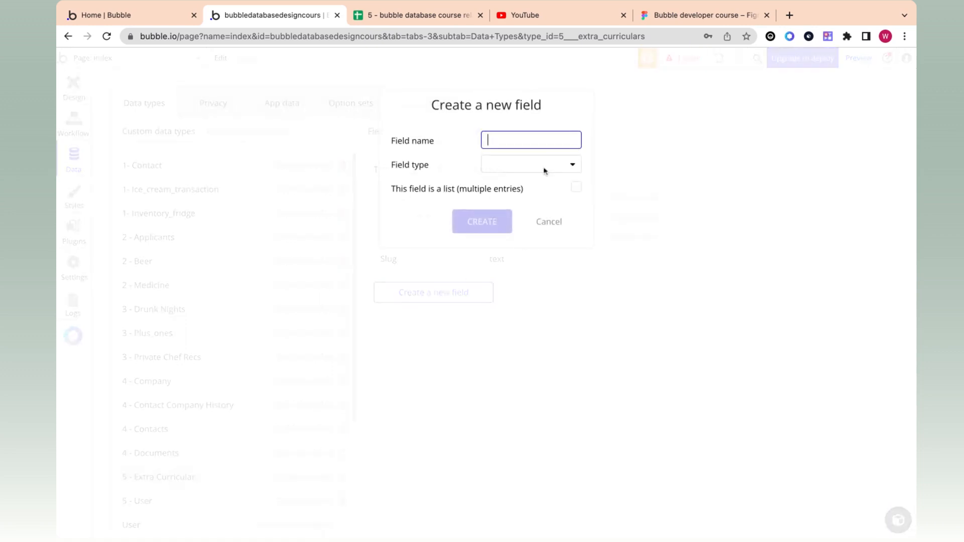
Step: Add a Name text field after checking the sheet's Name, Time and Location headers
{"action": "left_click", "coordinate": [409, 16]}
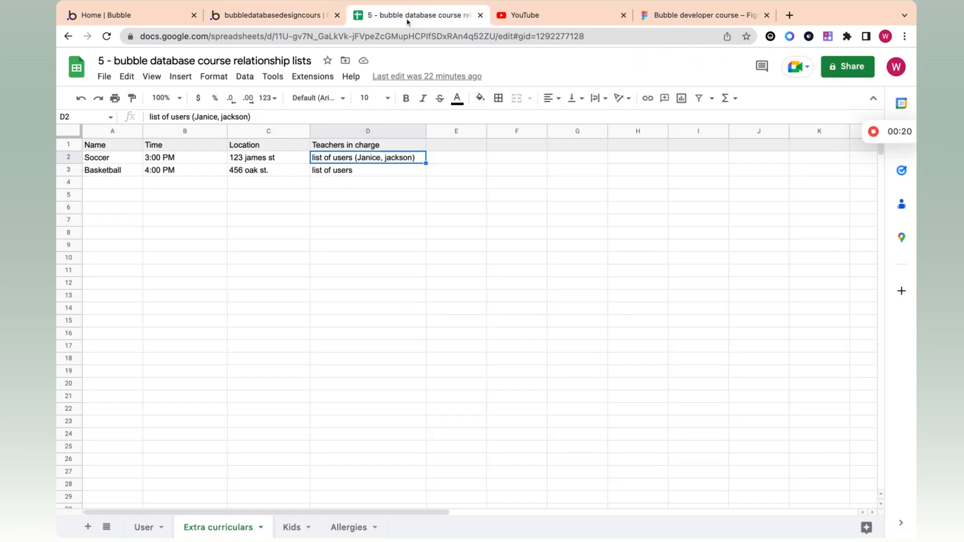
{"action": "left_click", "coordinate": [127, 146]}
{"action": "left_click", "coordinate": [176, 147]}
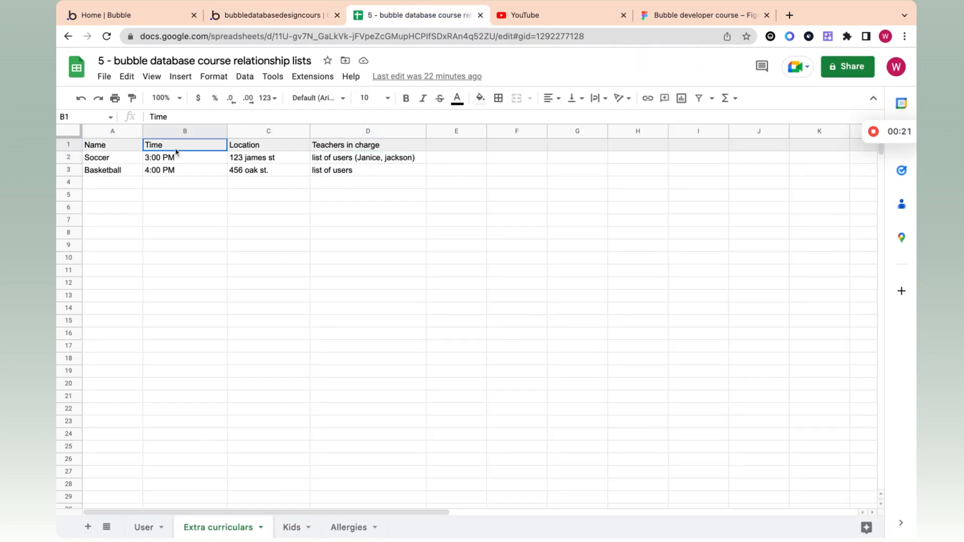
{"action": "left_click", "coordinate": [252, 148]}
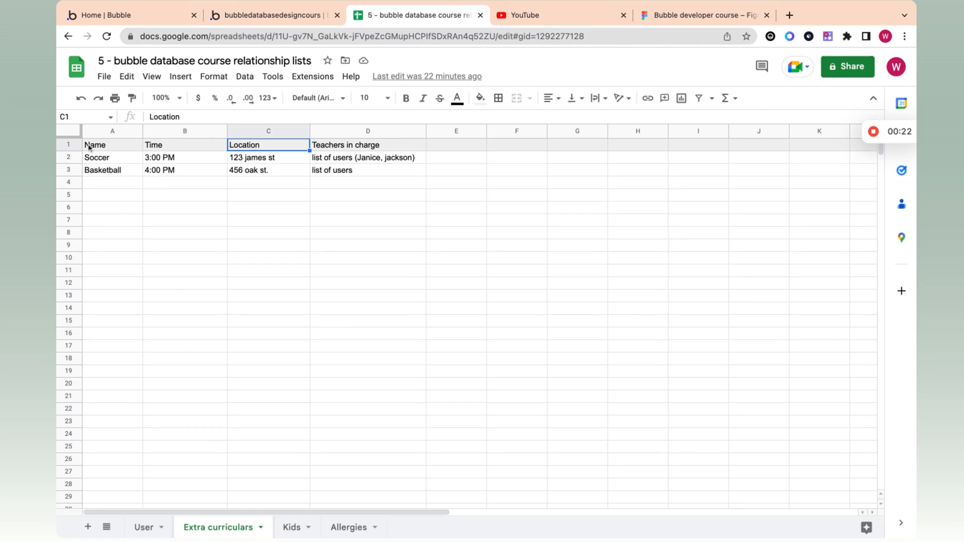
{"action": "left_click", "coordinate": [288, 21]}
{"action": "left_click", "coordinate": [506, 136]}
{"action": "type", "text": "Name"}
{"action": "left_click", "coordinate": [508, 164]}
{"action": "left_click", "coordinate": [511, 184]}
{"action": "left_click", "coordinate": [500, 217]}
Step: Add a Time field stored as a number, after checking Soccer's 3:00 PM time
{"action": "left_click", "coordinate": [465, 315]}
{"action": "type", "text": "Time"}
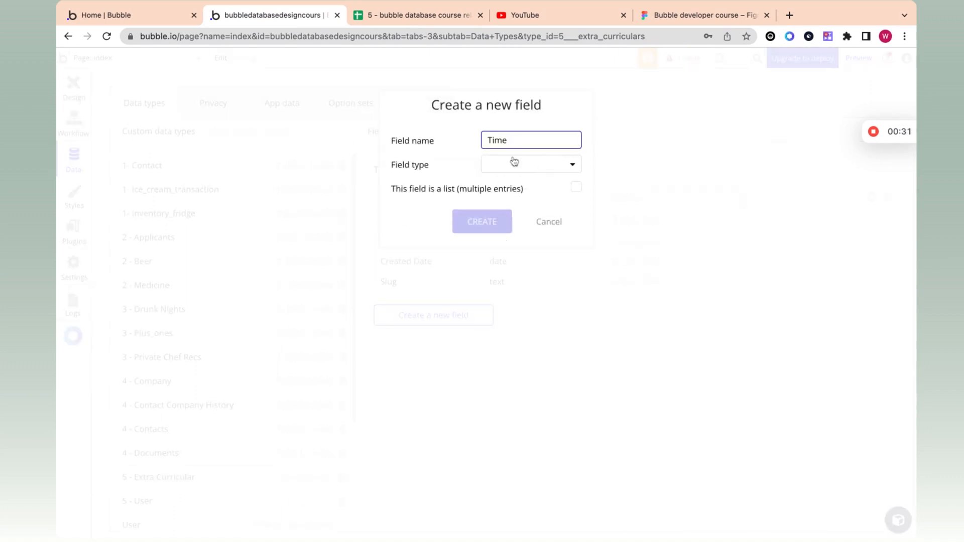
{"action": "left_click", "coordinate": [514, 162]}
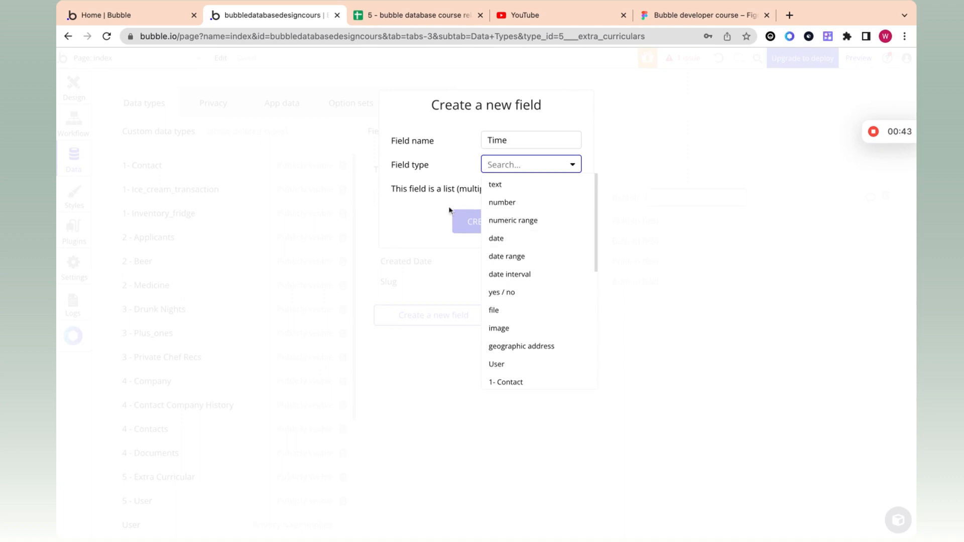
{"action": "left_click", "coordinate": [419, 22]}
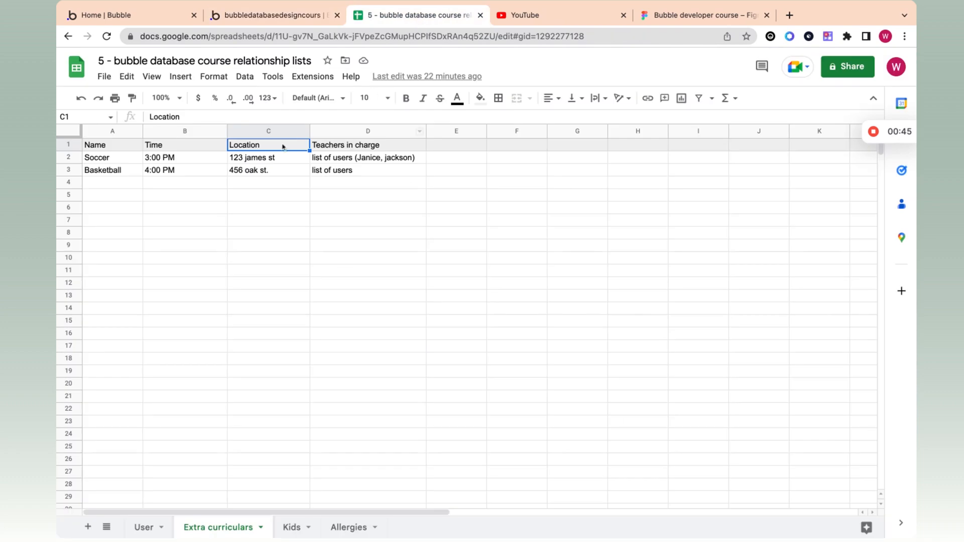
{"action": "left_click", "coordinate": [182, 161]}
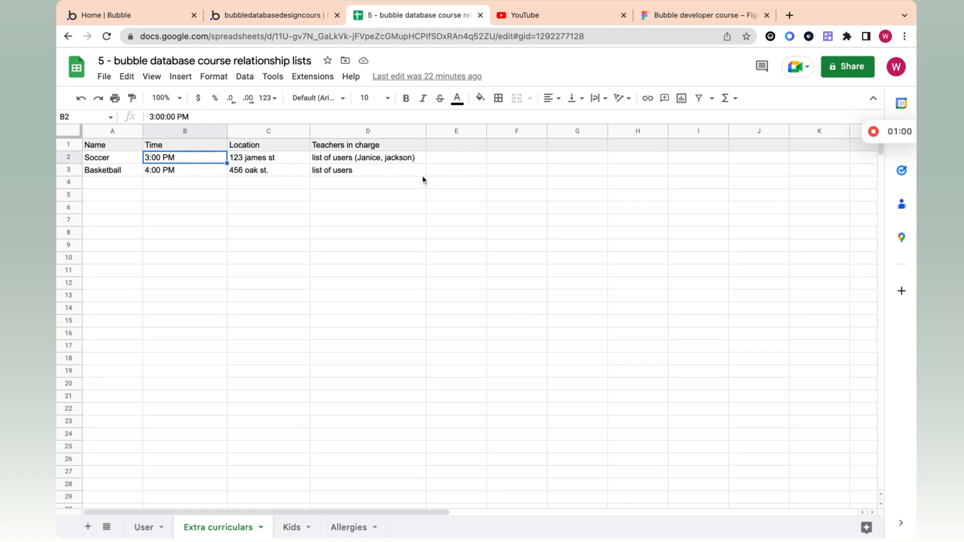
{"action": "left_click", "coordinate": [265, 16]}
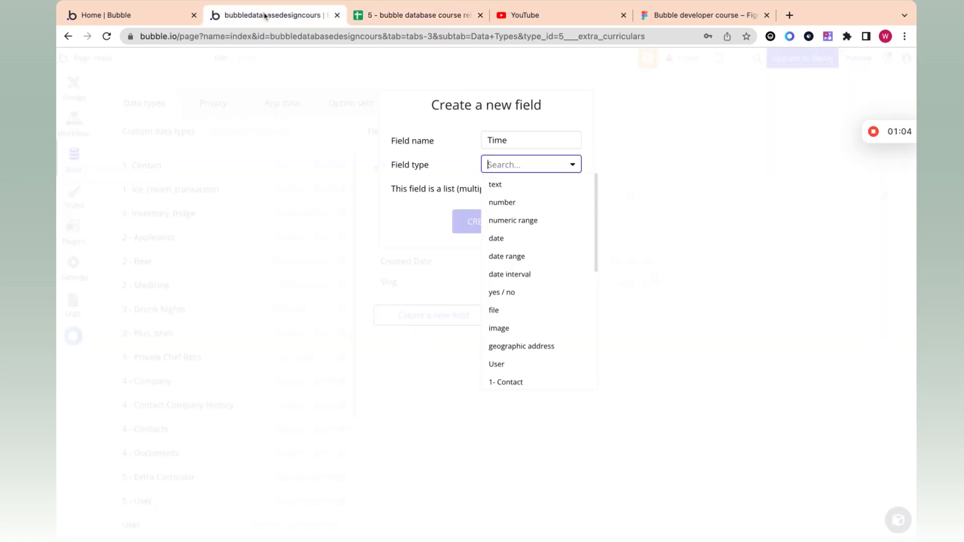
{"action": "left_click", "coordinate": [501, 200]}
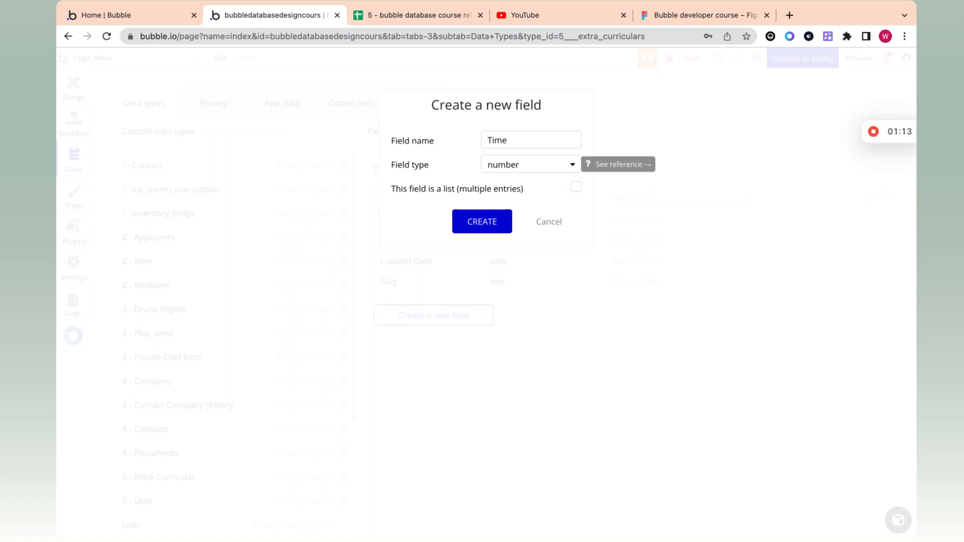
{"action": "left_click", "coordinate": [482, 222]}
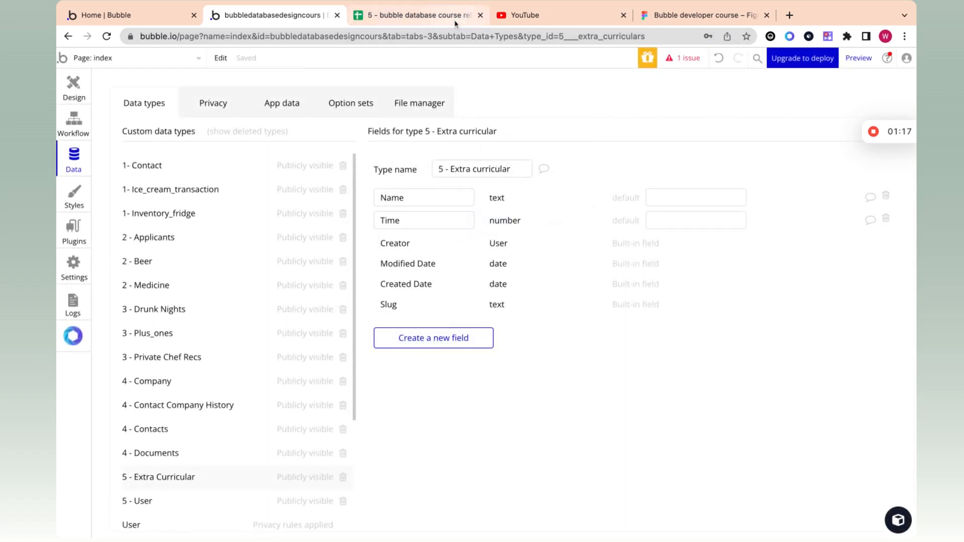
{"action": "left_click", "coordinate": [452, 15]}
Step: Add a geographic address Location field, then check the sheet's Teachers in charge column
{"action": "left_click", "coordinate": [261, 15]}
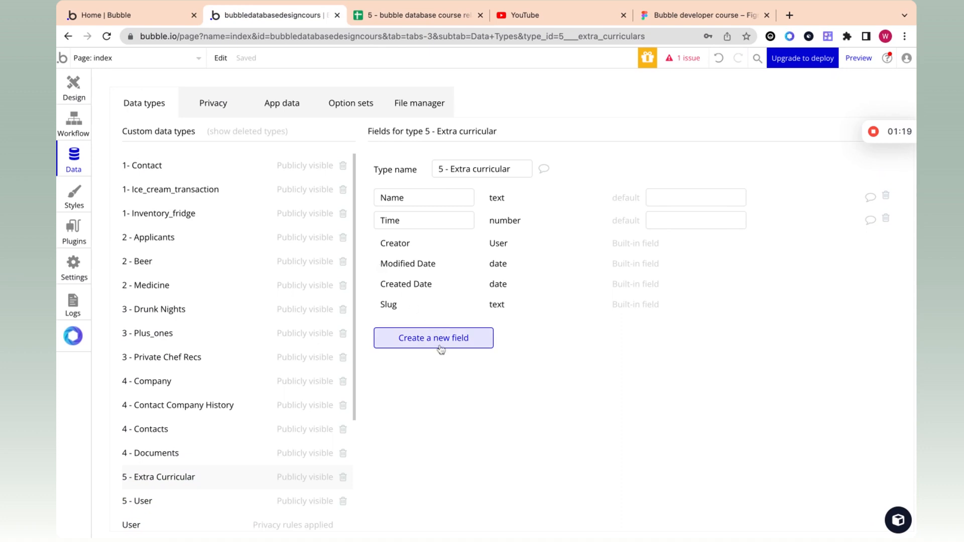
{"action": "left_click", "coordinate": [426, 338]}
{"action": "type", "text": "Location"}
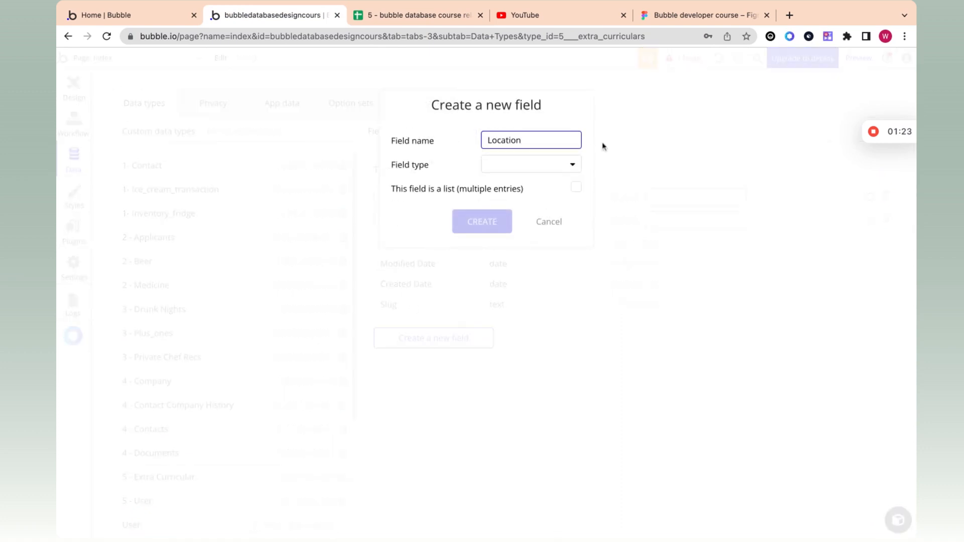
{"action": "left_click", "coordinate": [555, 167]}
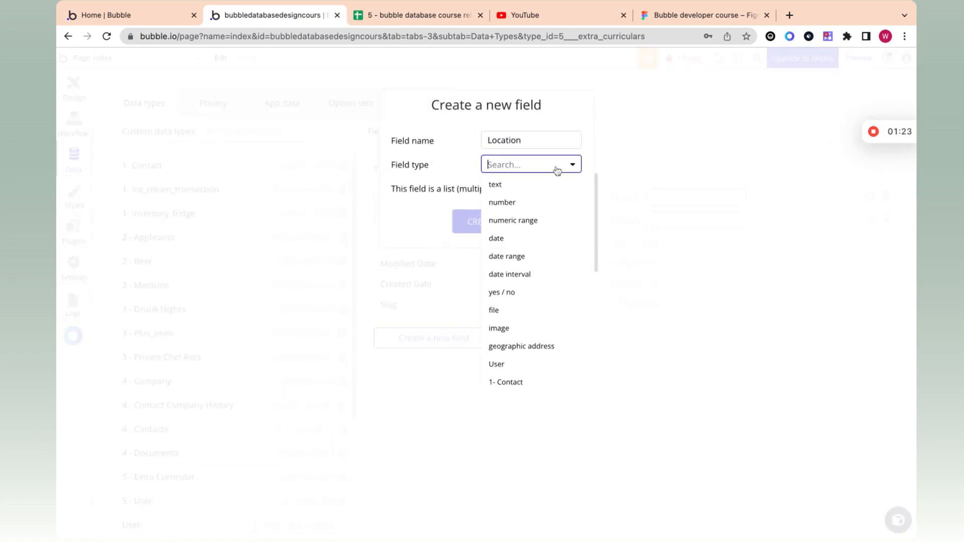
{"action": "left_click", "coordinate": [540, 352]}
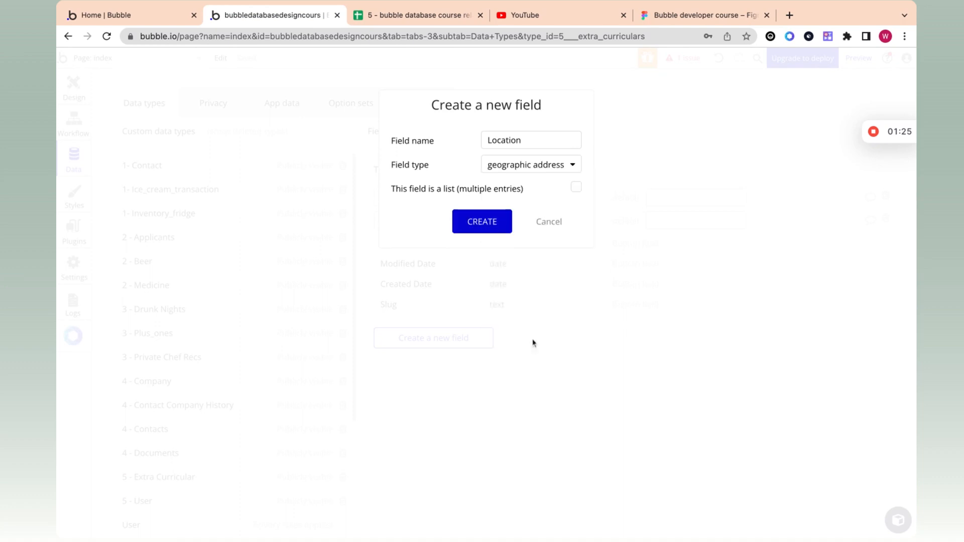
{"action": "left_click", "coordinate": [480, 220]}
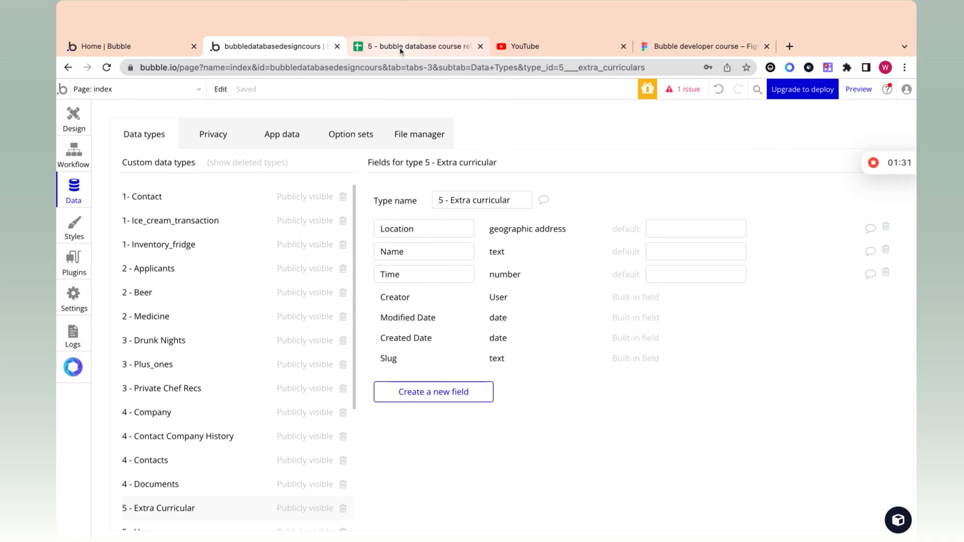
{"action": "left_click", "coordinate": [398, 50]}
{"action": "left_click", "coordinate": [349, 146]}
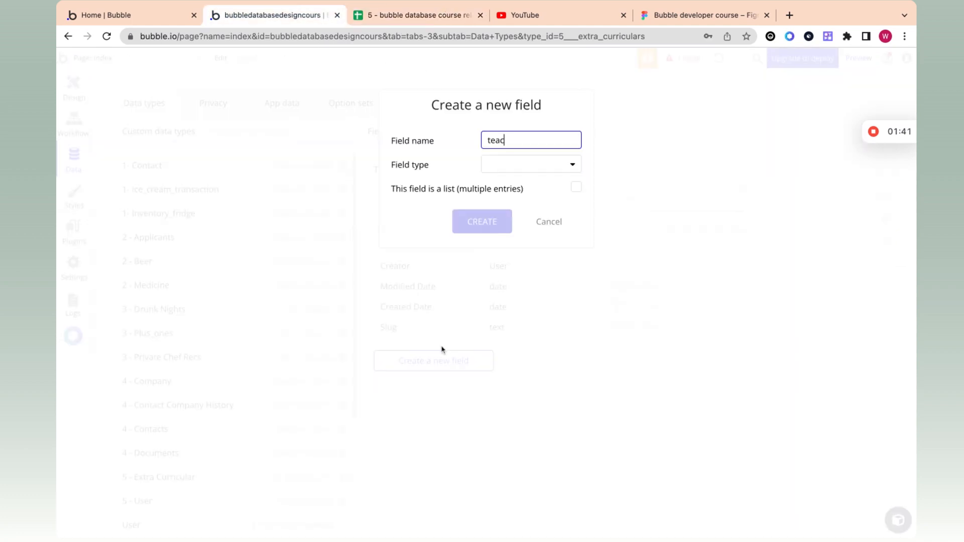
Step: Name the new field 'Teachers' and set its type to a list of 5 - user
{"action": "type", "text": "chers"}
{"action": "left_click", "coordinate": [491, 141]}
{"action": "key", "text": "BackSpace"}
{"action": "type", "text": "T"}
{"action": "double_click", "coordinate": [508, 141]}
{"action": "left_click", "coordinate": [536, 168]}
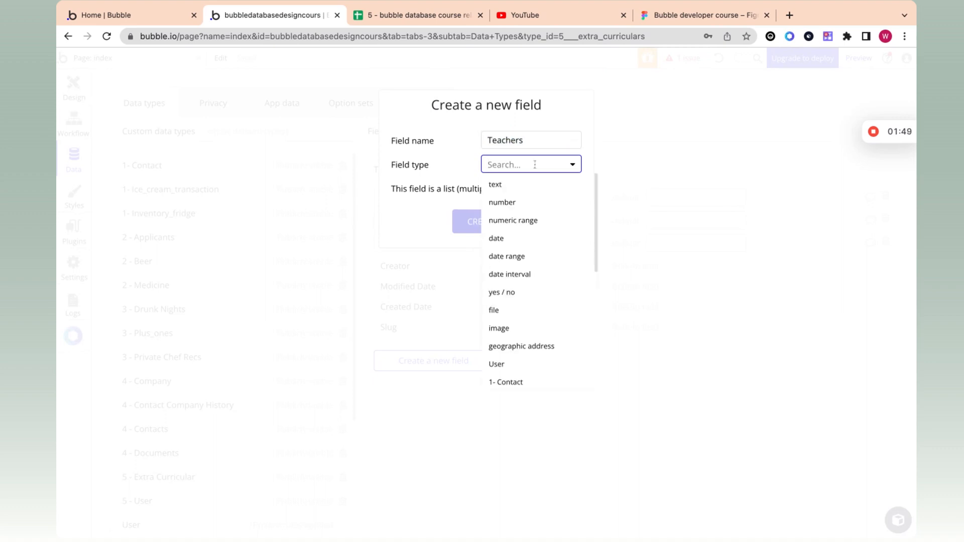
{"action": "type", "text": "us"}
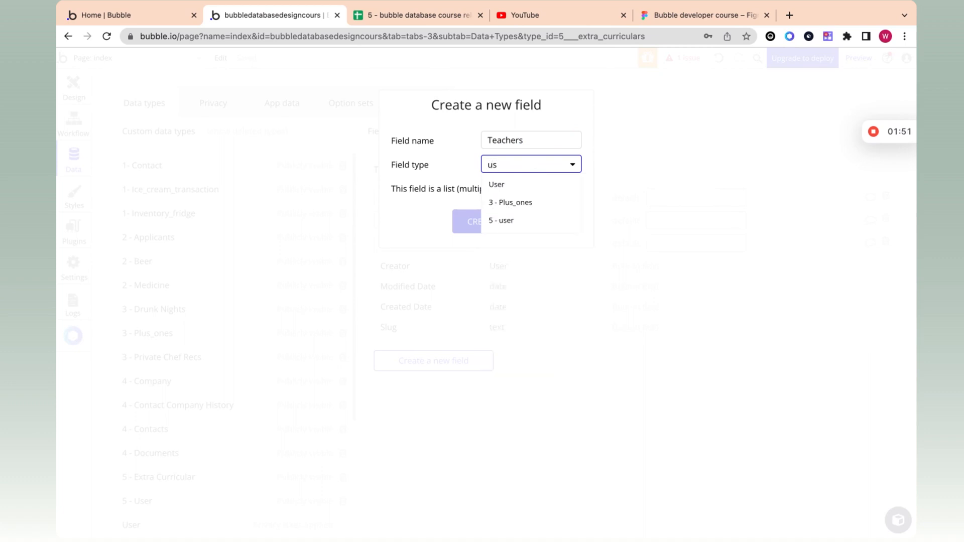
{"action": "key", "text": "BackSpace"}
{"action": "key", "text": "BackSpace"}
{"action": "scroll", "coordinate": [537, 280], "scroll_direction": "down", "scroll_amount": 5}
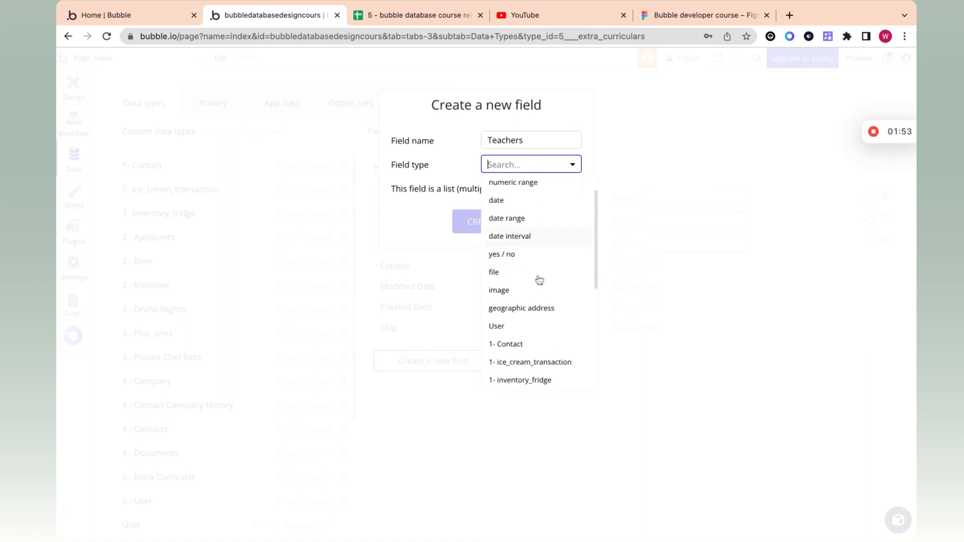
{"action": "scroll", "coordinate": [540, 279], "scroll_direction": "up", "scroll_amount": 5}
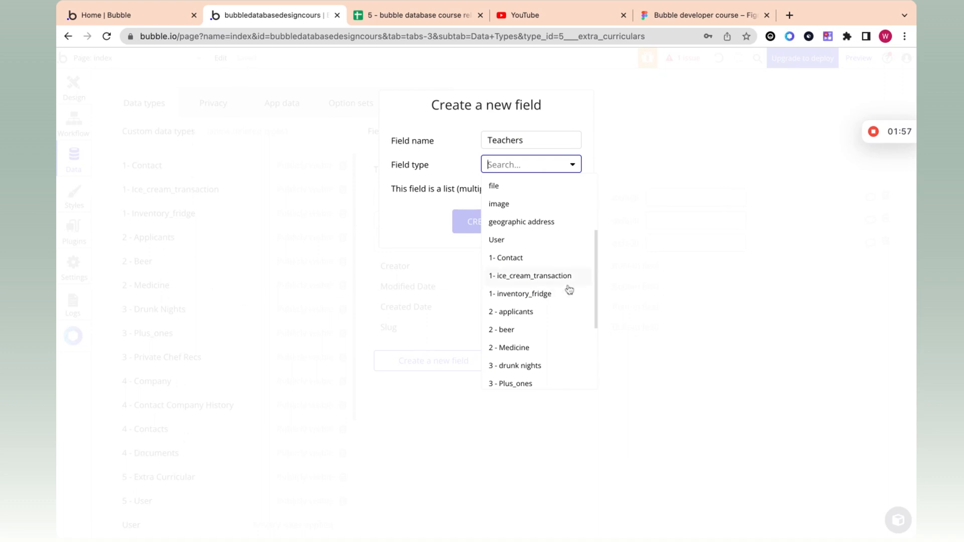
{"action": "type", "text": "user"}
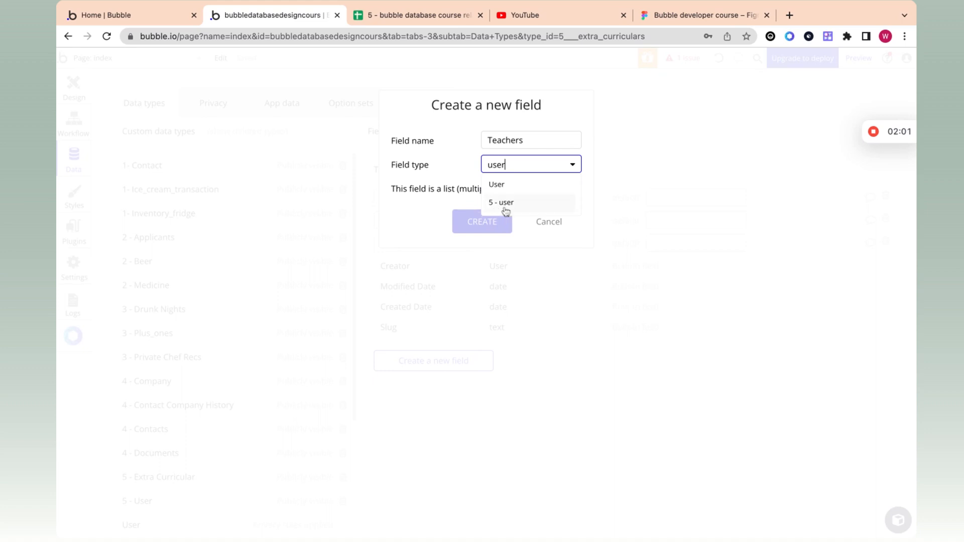
{"action": "left_click", "coordinate": [546, 205]}
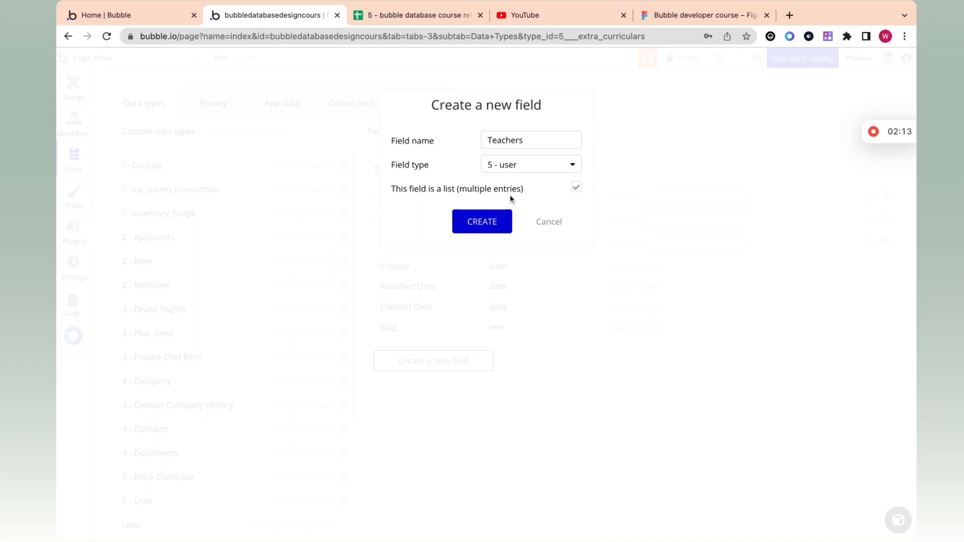
{"action": "left_click", "coordinate": [483, 222]}
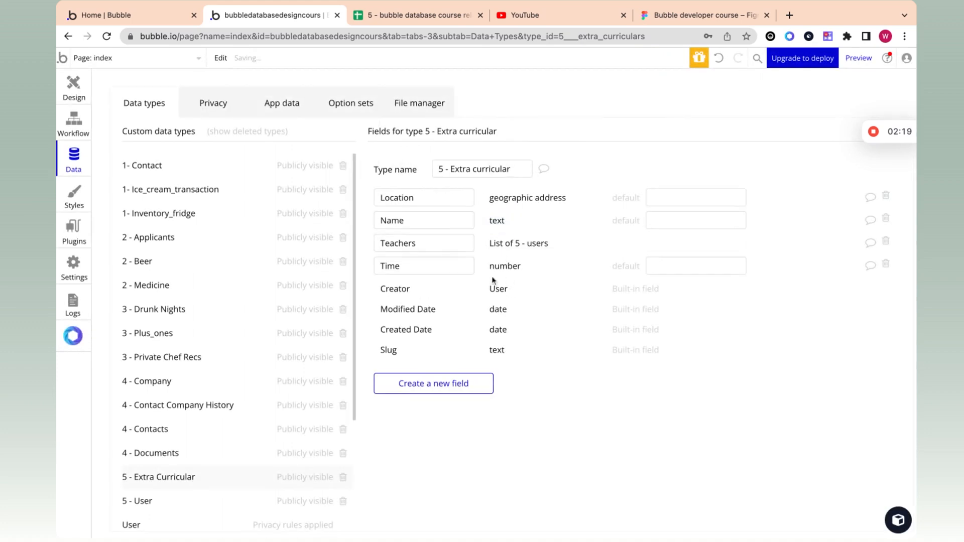
Step: Check Basketball's teachers entry in cell D3 of the Extra curriculars sheet
{"action": "left_click", "coordinate": [437, 16]}
{"action": "left_click", "coordinate": [369, 174]}
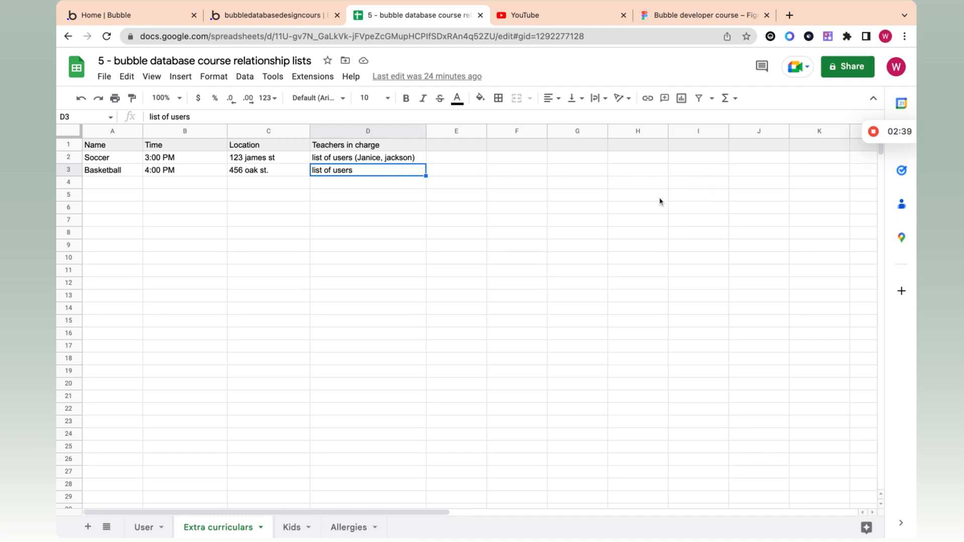
{"action": "mouse_move", "coordinate": [876, 147]}
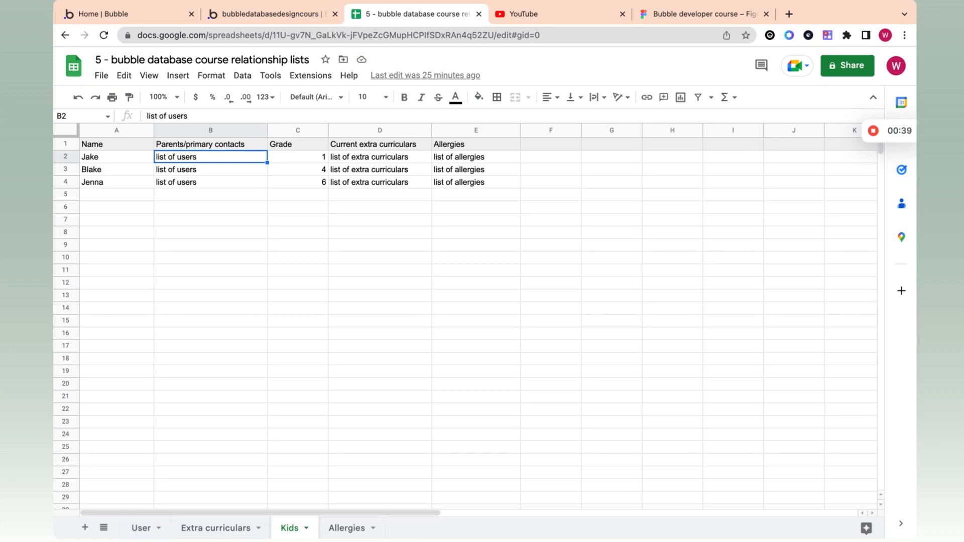
{"action": "left_click", "coordinate": [150, 528]}
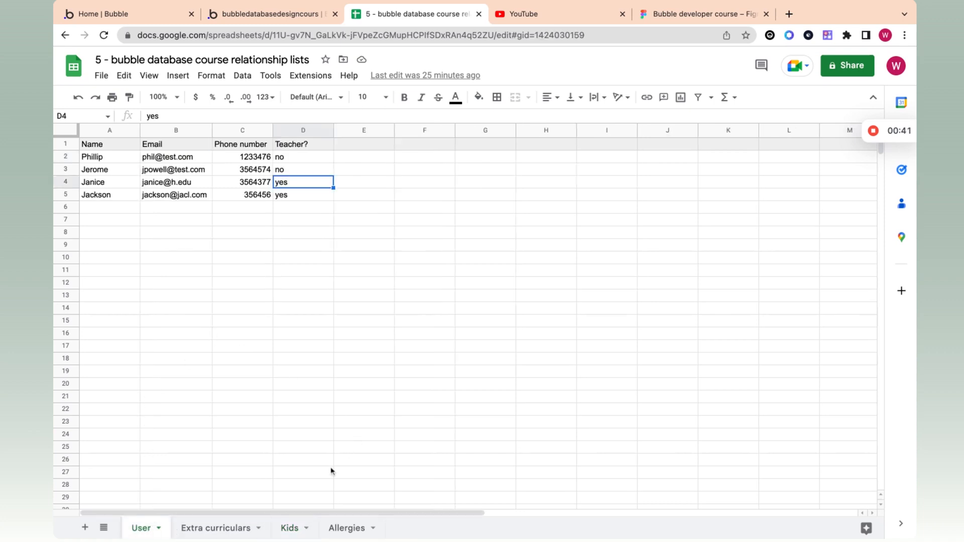
{"action": "left_click", "coordinate": [289, 529]}
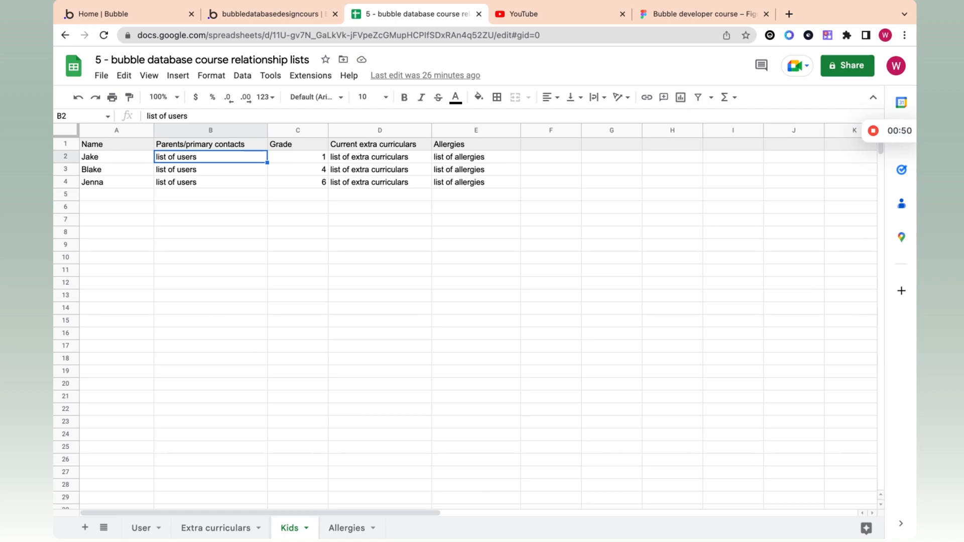
{"action": "left_click", "coordinate": [102, 162]}
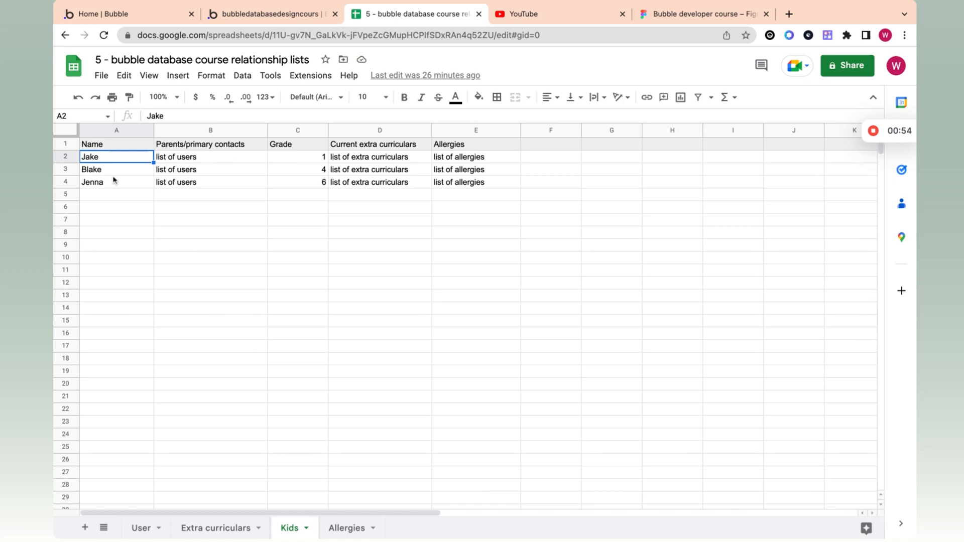
{"action": "left_click", "coordinate": [211, 160]}
{"action": "left_click", "coordinate": [183, 149]}
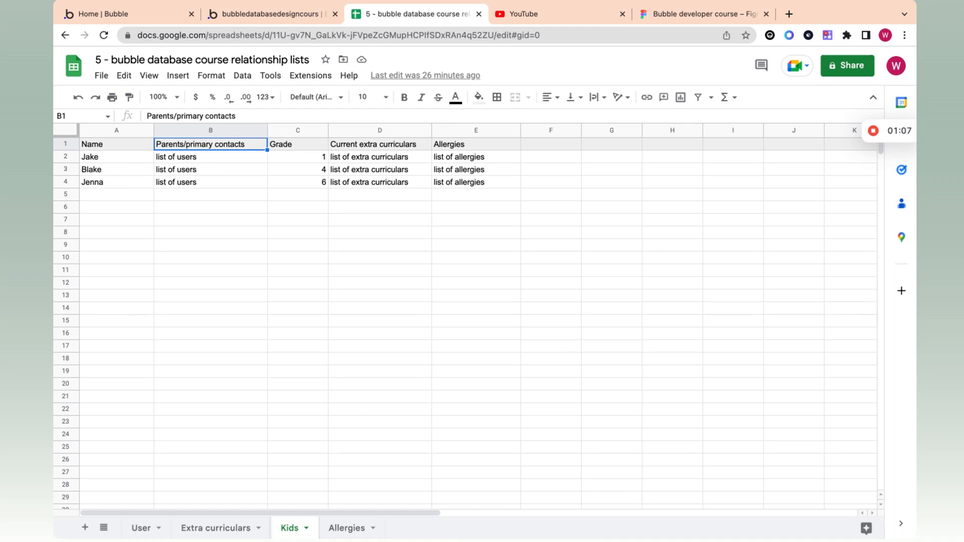
{"action": "left_click", "coordinate": [223, 173]}
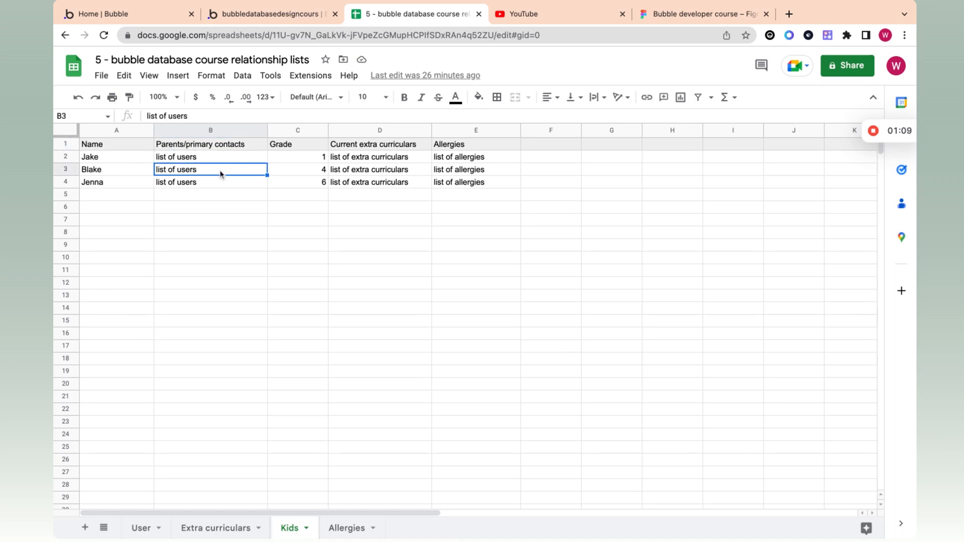
{"action": "left_click", "coordinate": [220, 156]}
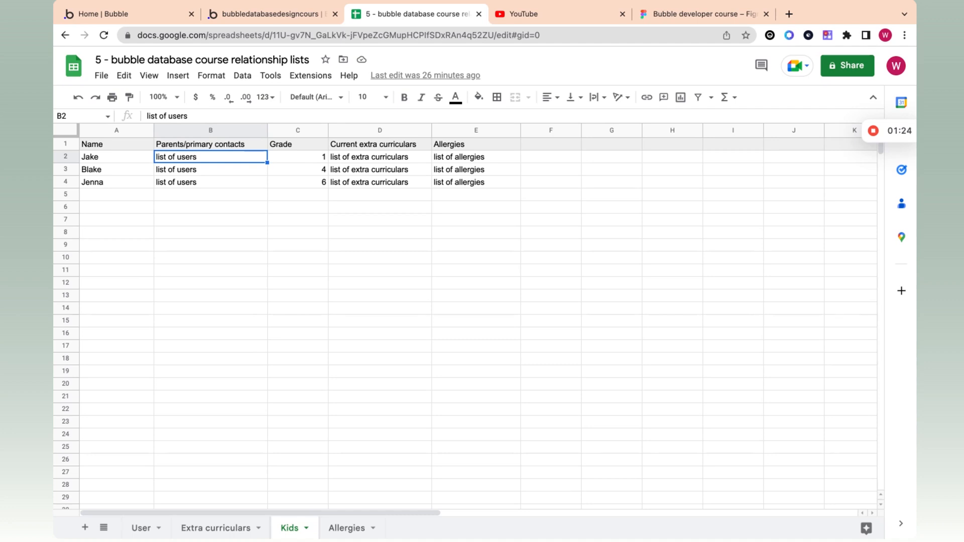
{"action": "triple_click", "coordinate": [215, 163]}
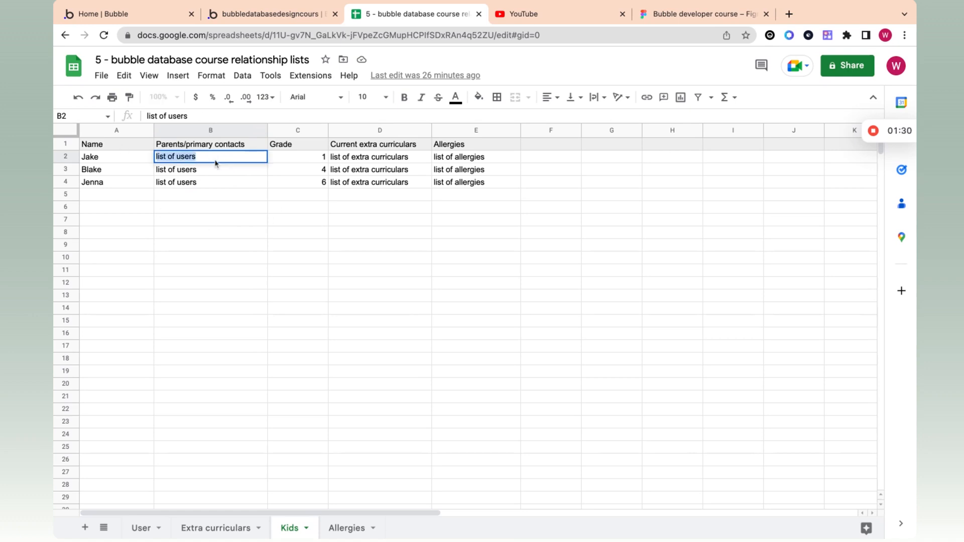
{"action": "left_click", "coordinate": [217, 173]}
{"action": "left_click", "coordinate": [218, 161]}
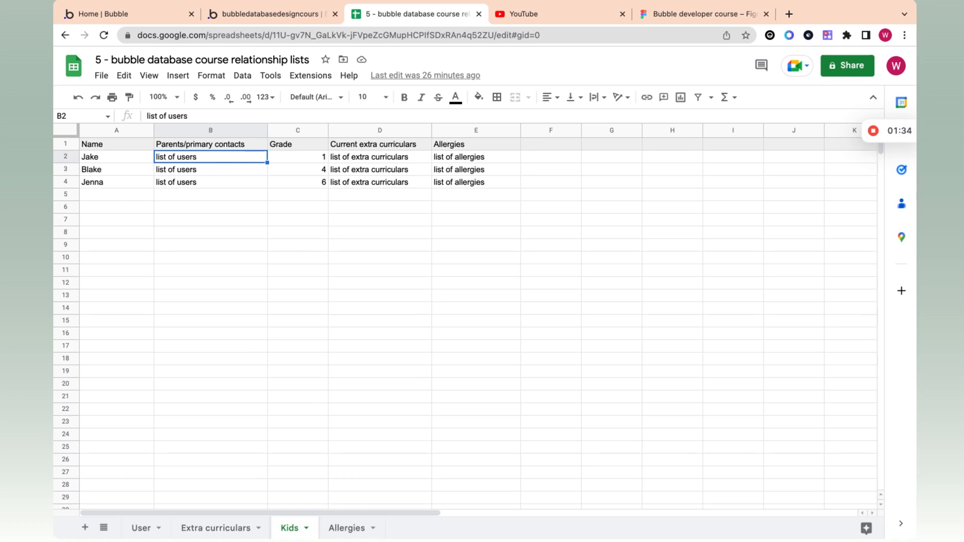
{"action": "left_click", "coordinate": [140, 529]}
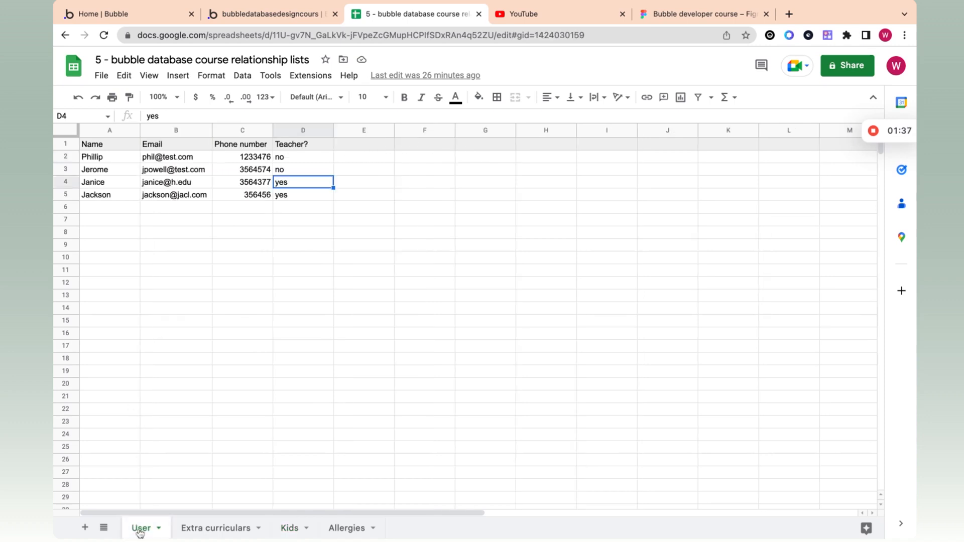
{"action": "left_click", "coordinate": [104, 159]}
{"action": "left_click", "coordinate": [103, 171]}
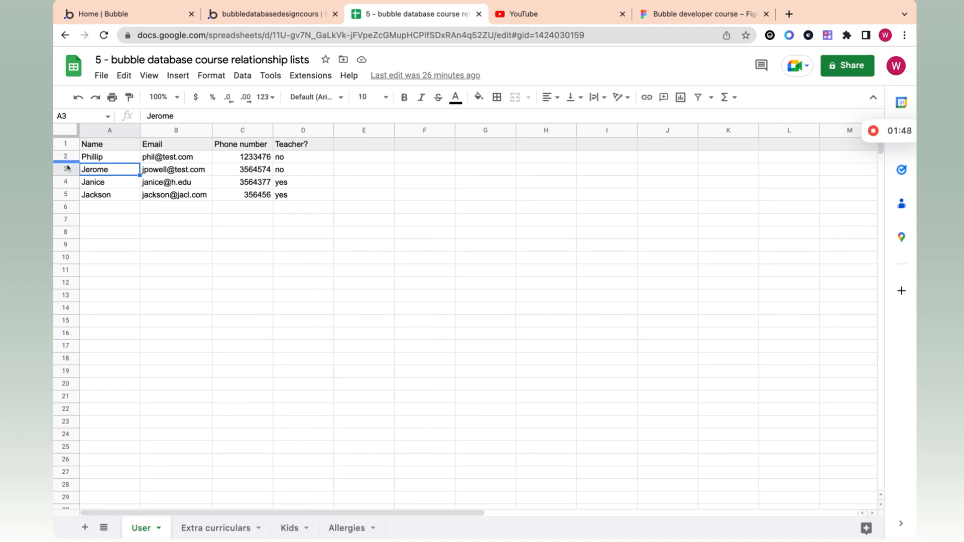
{"action": "left_click", "coordinate": [289, 528]}
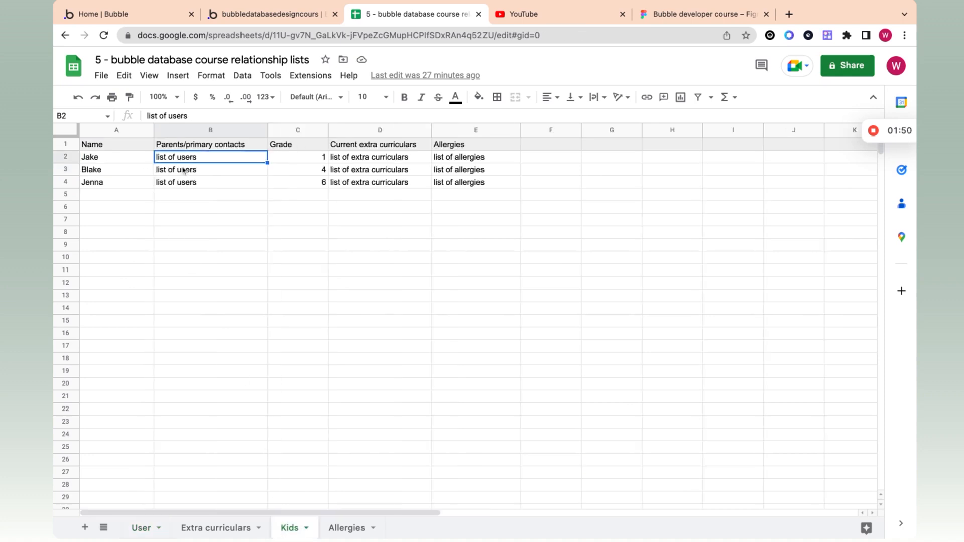
{"action": "left_click", "coordinate": [150, 528]}
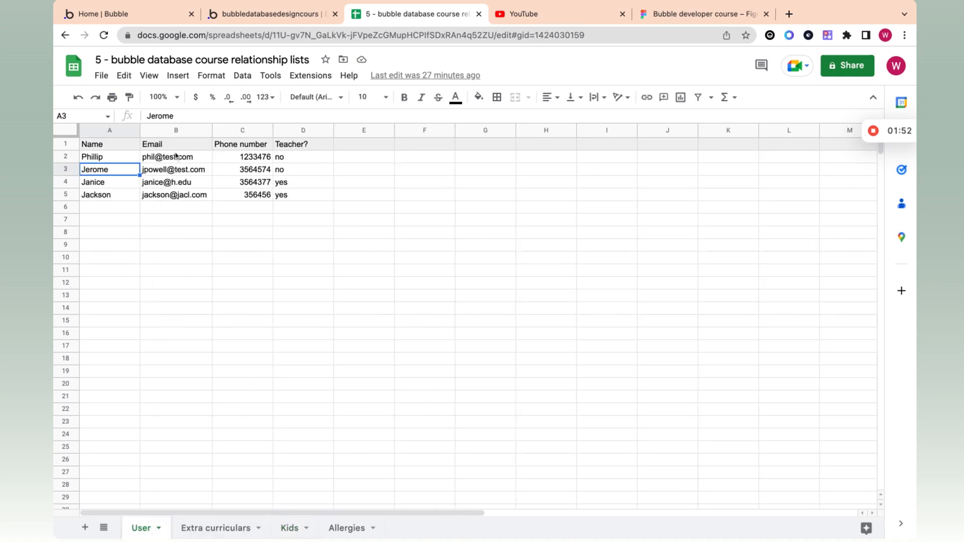
{"action": "left_click", "coordinate": [73, 171]}
{"action": "left_click", "coordinate": [69, 157]}
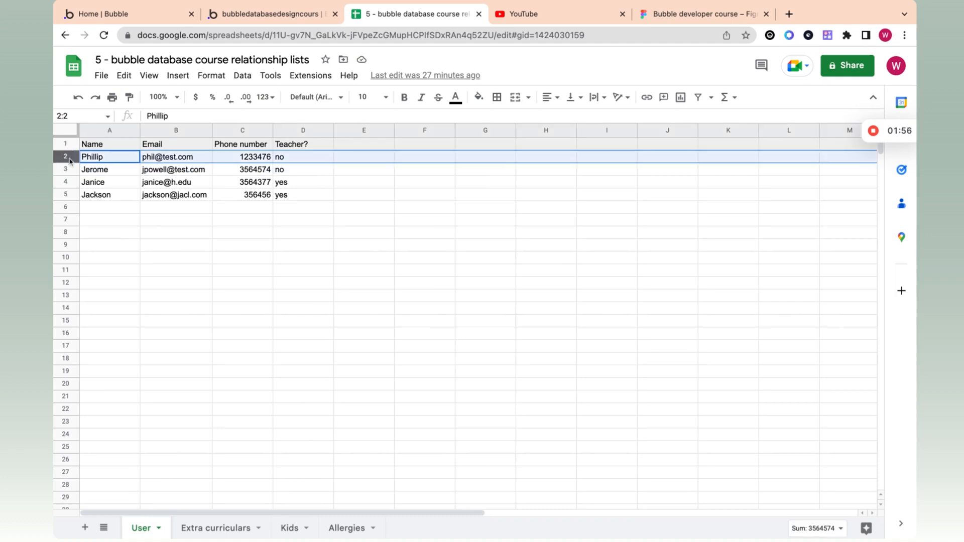
{"action": "left_click", "coordinate": [289, 528]}
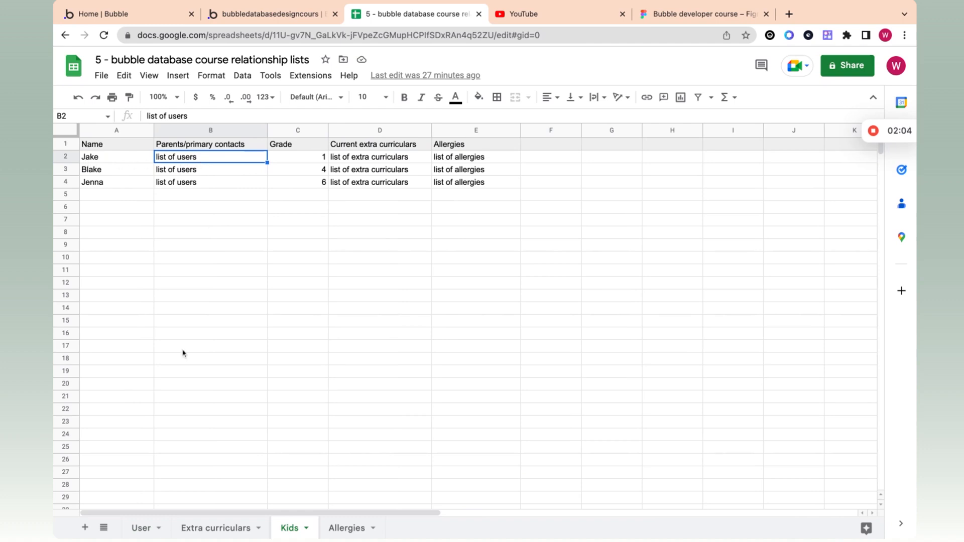
{"action": "left_click", "coordinate": [142, 528]}
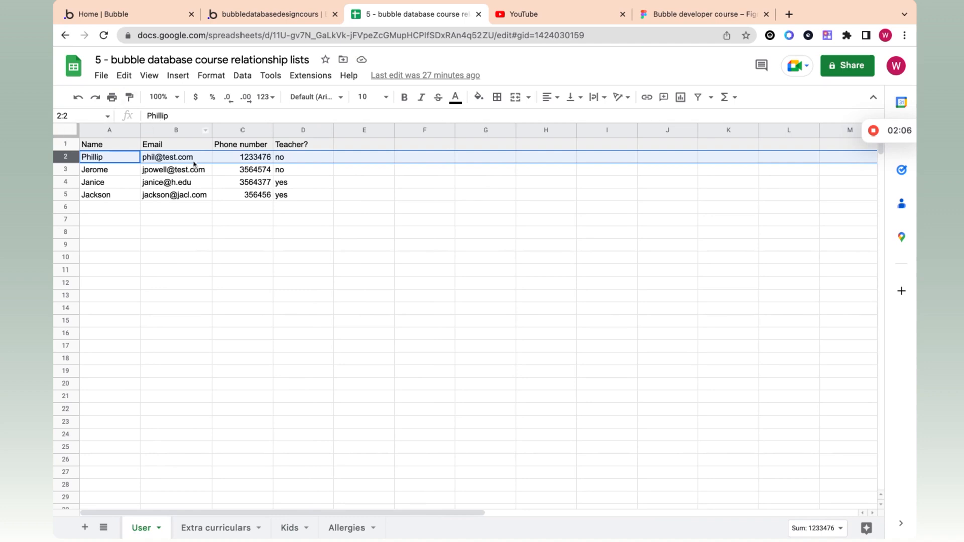
{"action": "left_click", "coordinate": [94, 172]}
{"action": "left_click", "coordinate": [292, 528]}
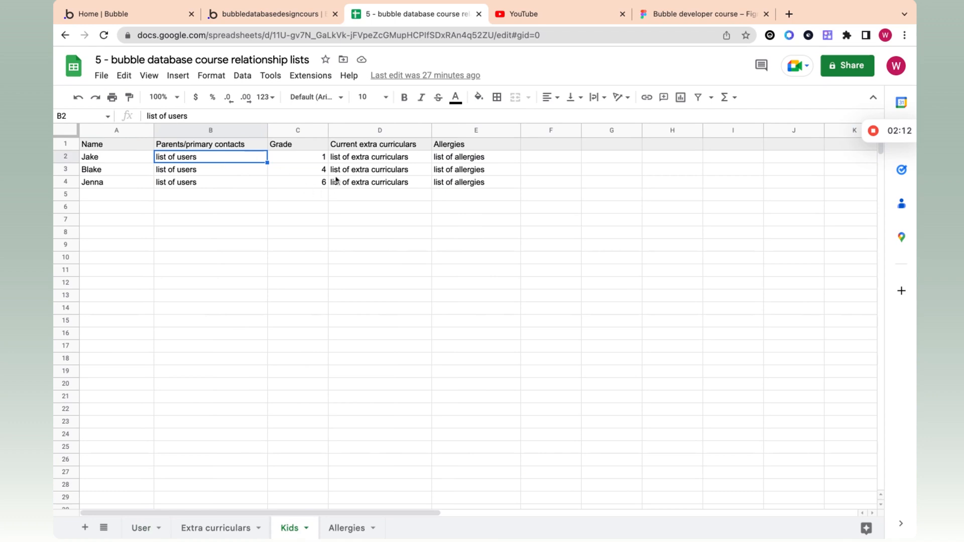
{"action": "left_click", "coordinate": [286, 157]}
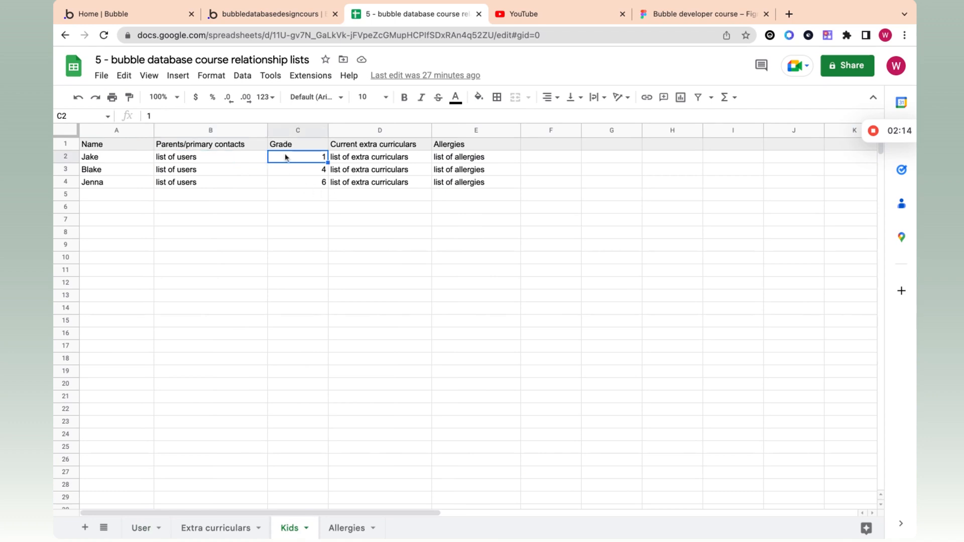
{"action": "left_click", "coordinate": [295, 171]}
{"action": "left_click", "coordinate": [296, 184]}
{"action": "left_click", "coordinate": [299, 171]}
{"action": "left_click", "coordinate": [301, 160]}
{"action": "left_click", "coordinate": [362, 160]}
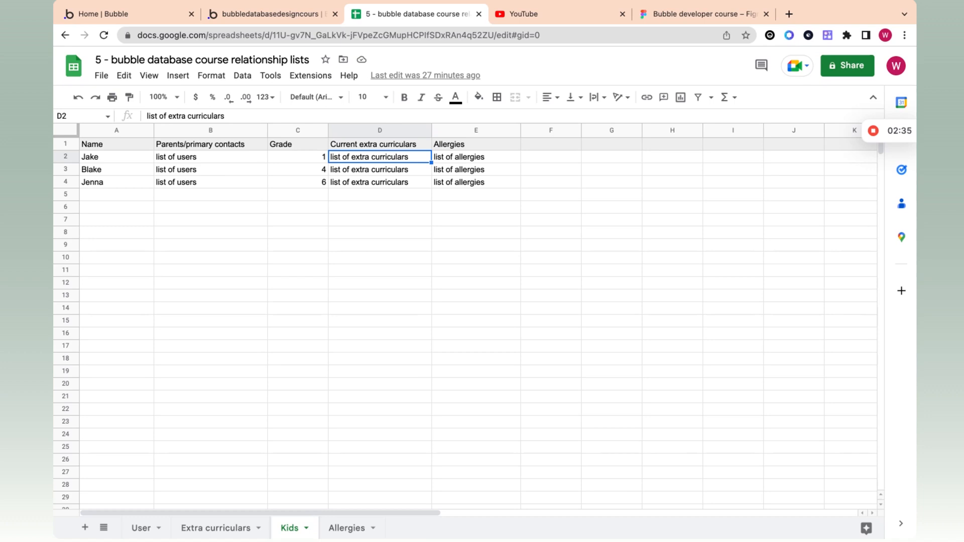
{"action": "left_click", "coordinate": [216, 527]}
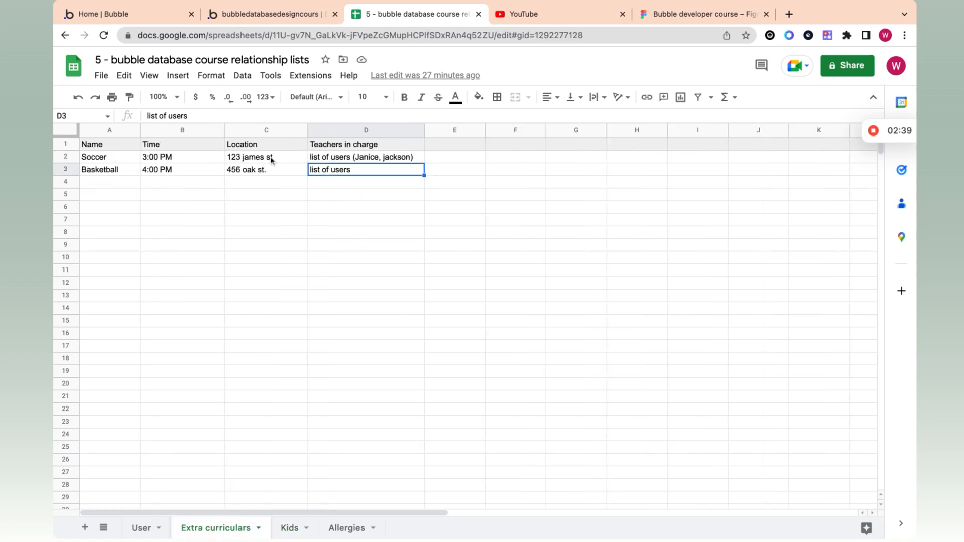
{"action": "left_click", "coordinate": [290, 527]}
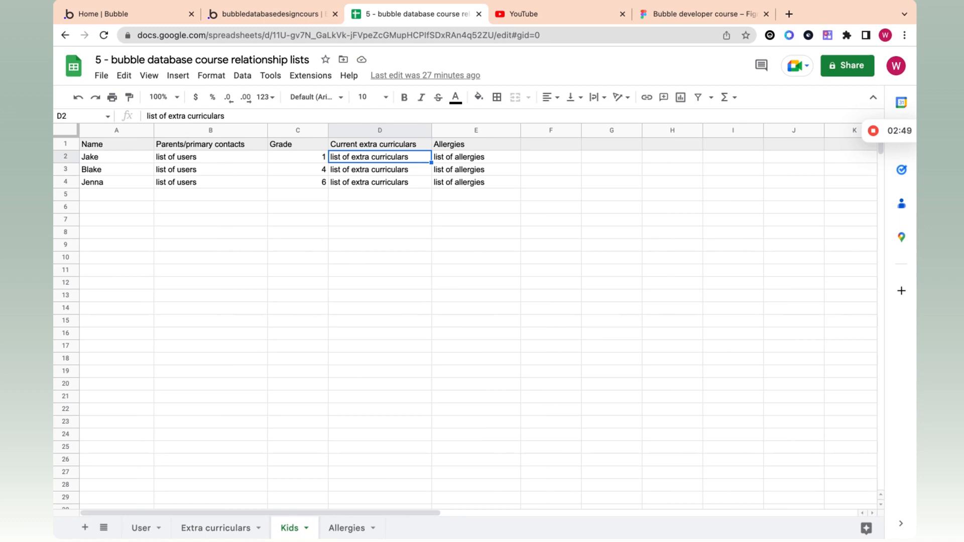
{"action": "double_click", "coordinate": [385, 161]}
{"action": "left_click", "coordinate": [191, 529]}
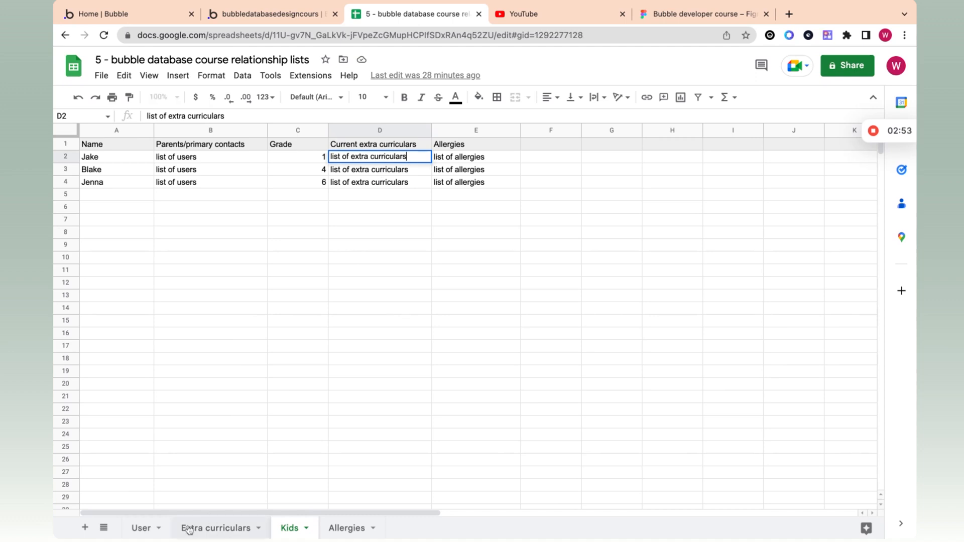
{"action": "left_click", "coordinate": [287, 529]}
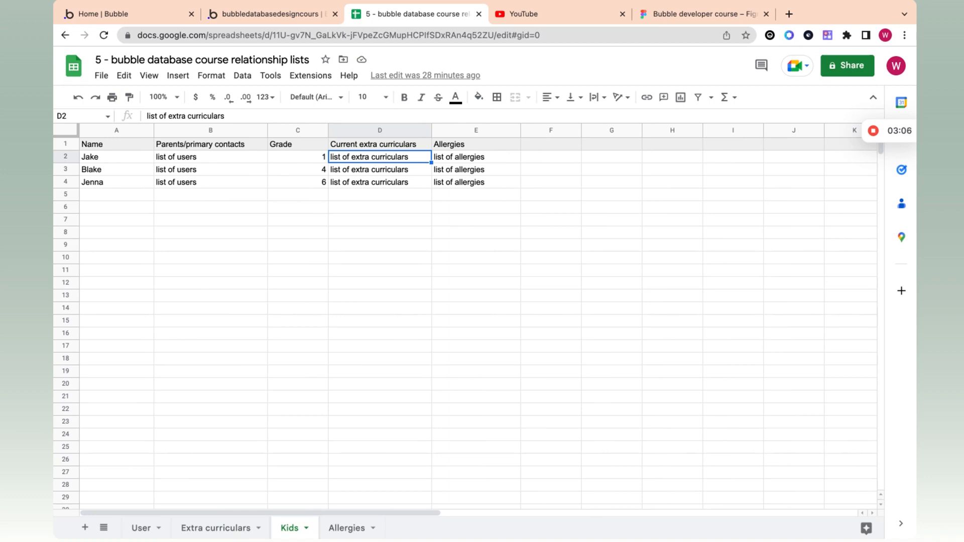
{"action": "left_click", "coordinate": [345, 530]}
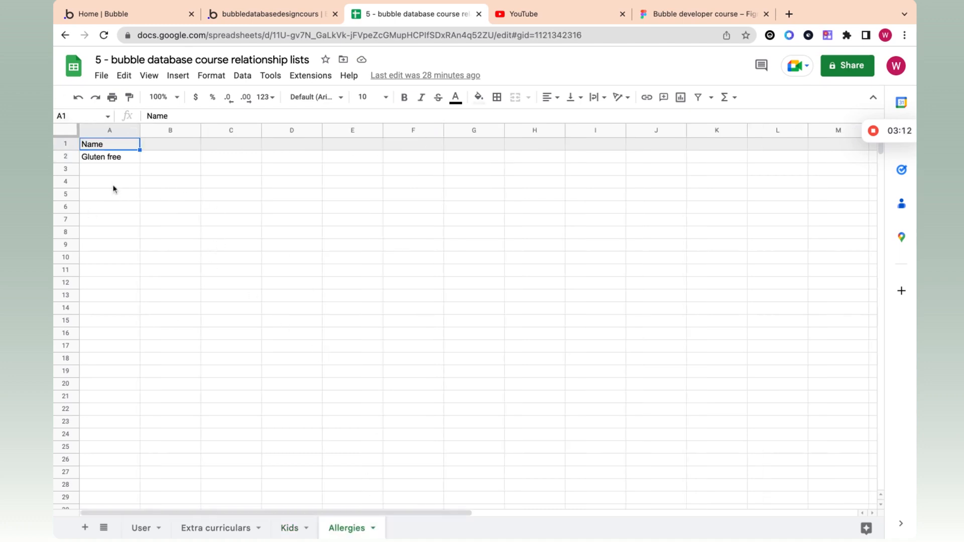
{"action": "left_click", "coordinate": [106, 157]}
{"action": "left_click", "coordinate": [101, 176]}
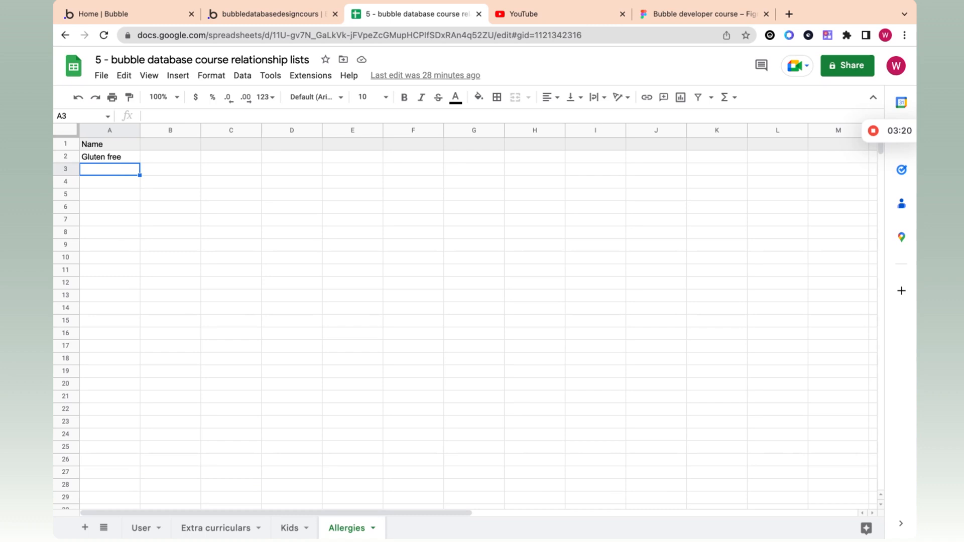
{"action": "left_click", "coordinate": [291, 530]}
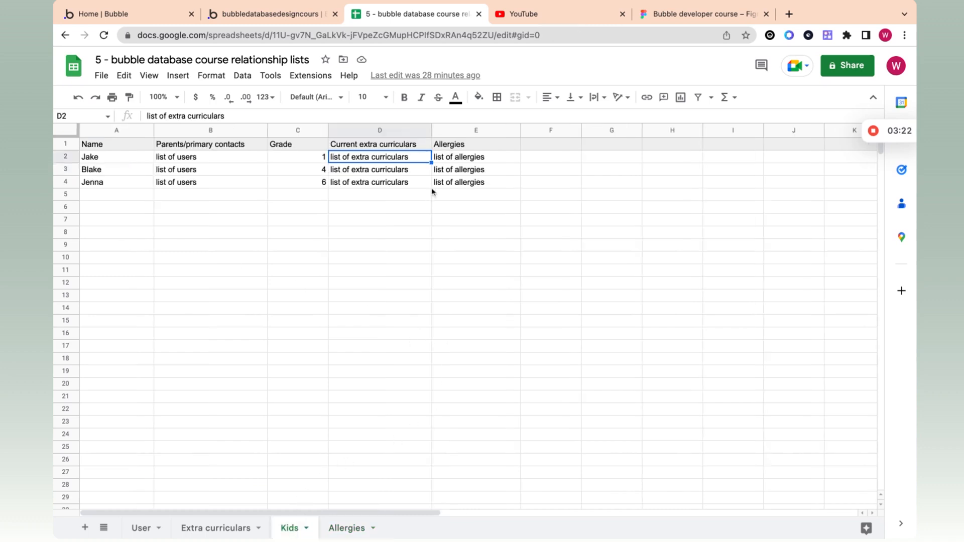
{"action": "left_click", "coordinate": [465, 160]}
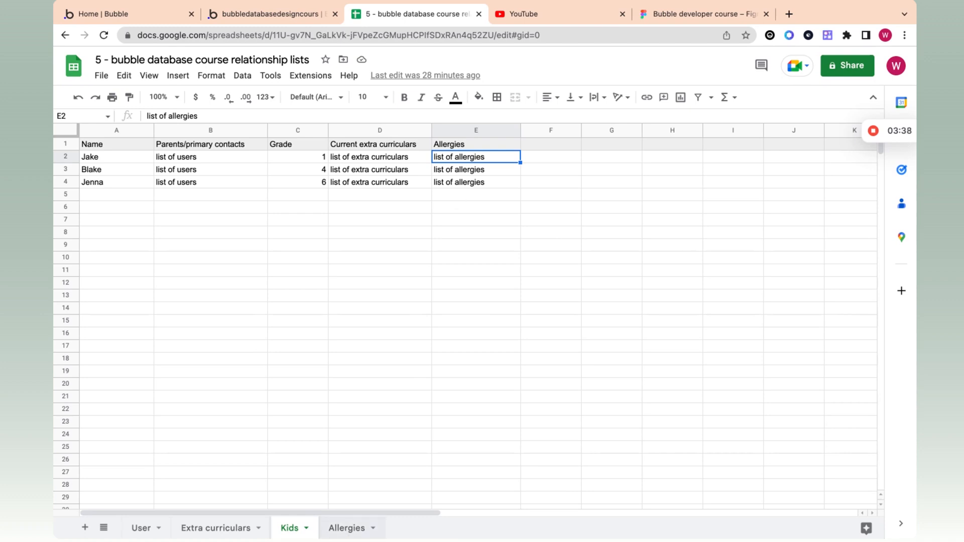
{"action": "left_click", "coordinate": [346, 528]}
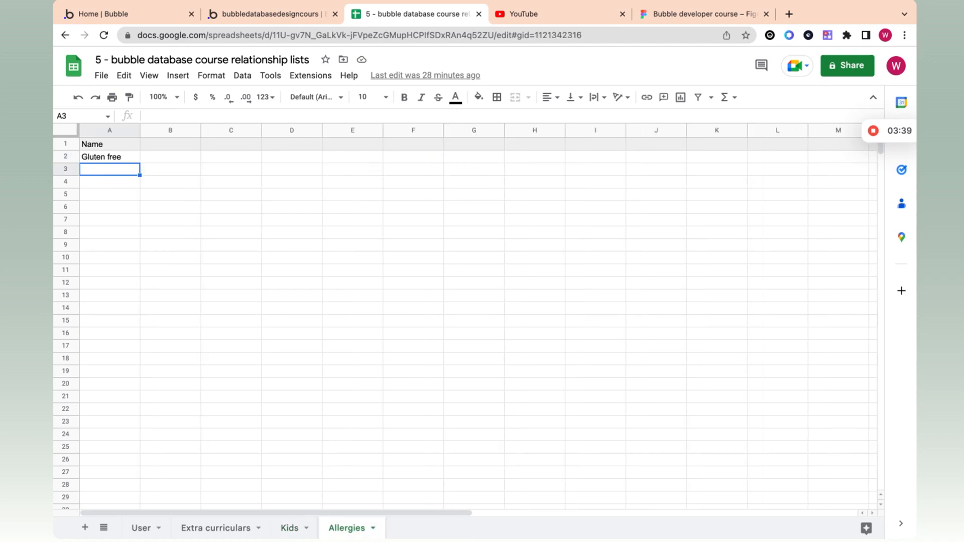
{"action": "left_click", "coordinate": [289, 528]}
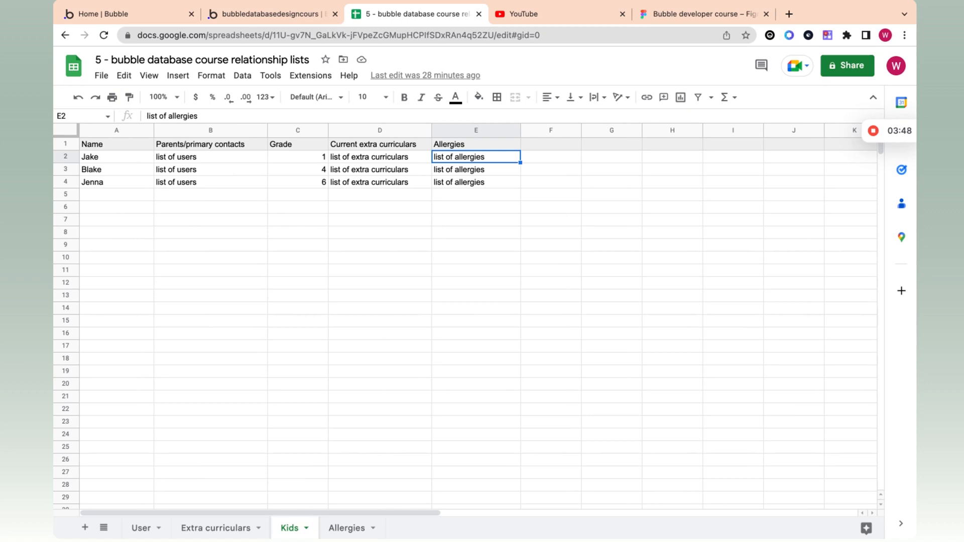
{"action": "left_click", "coordinate": [124, 162]}
{"action": "left_click", "coordinate": [194, 161]}
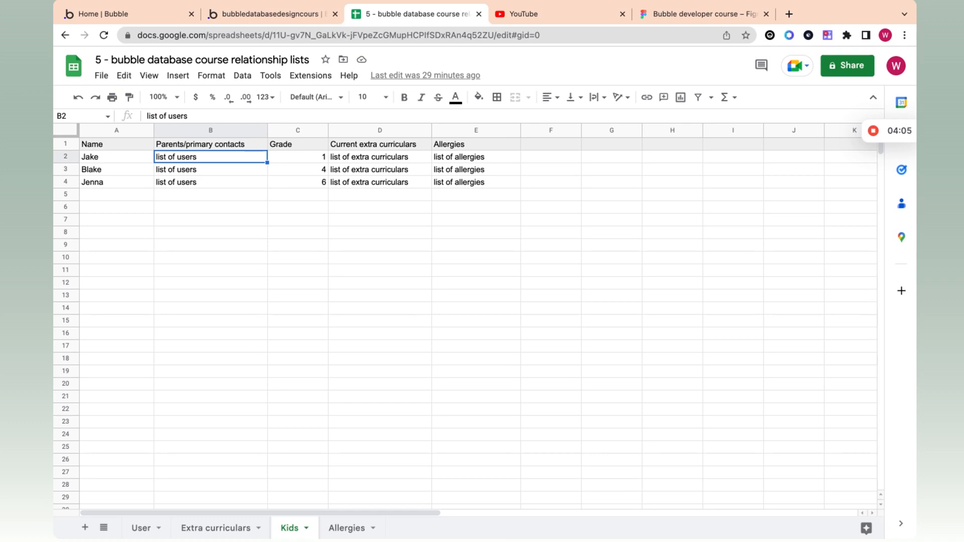
Step: Review a user, the first kid's extra curriculars, and the Soccer and Basketball rows
{"action": "left_click", "coordinate": [142, 531]}
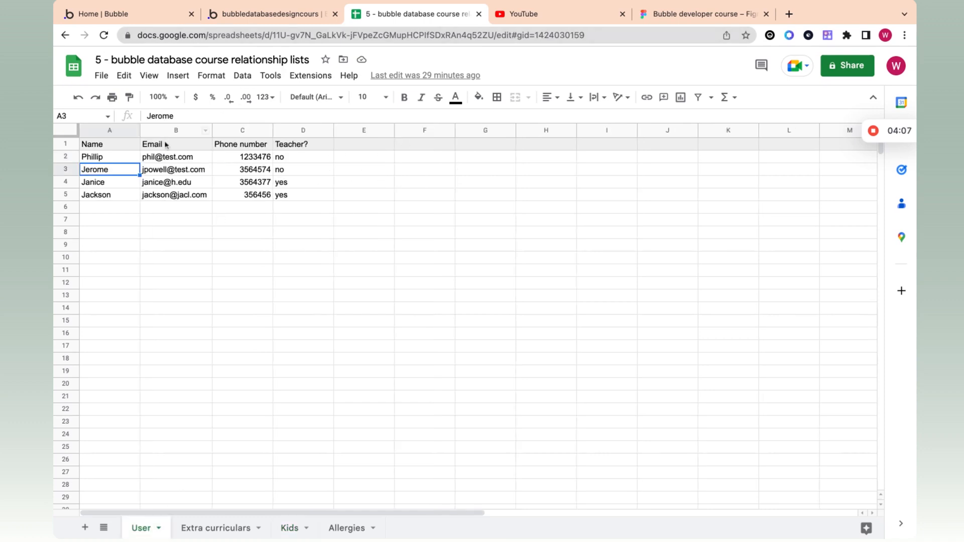
{"action": "left_click", "coordinate": [137, 159]}
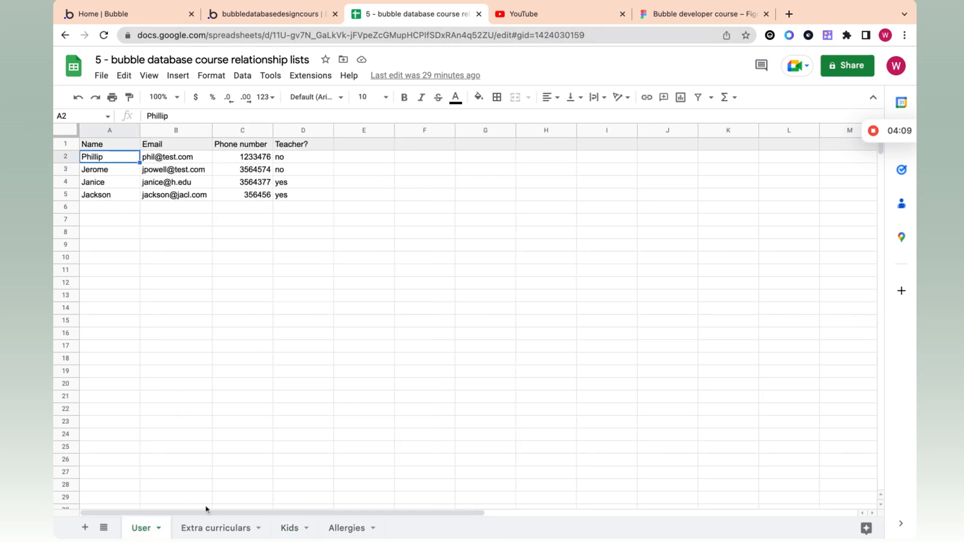
{"action": "left_click", "coordinate": [290, 531]}
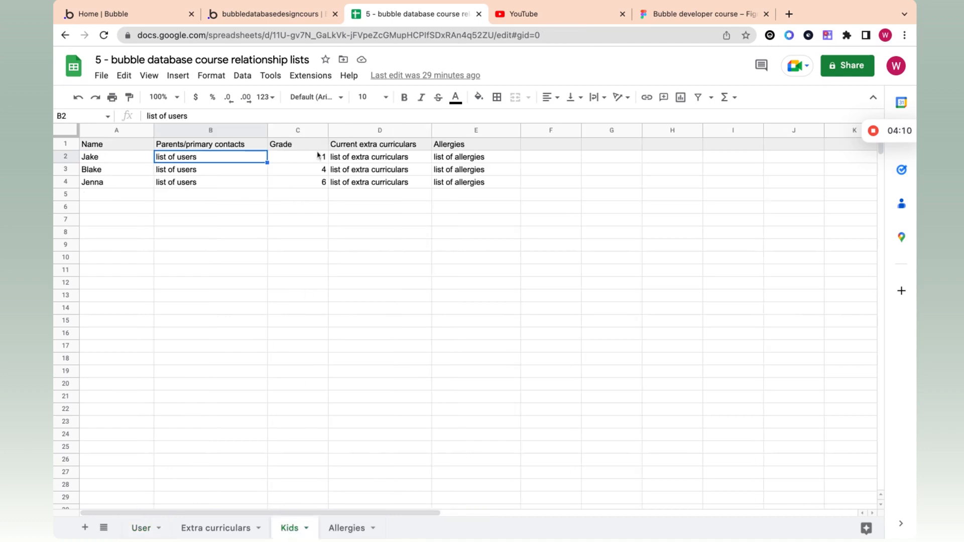
{"action": "left_click", "coordinate": [343, 157]}
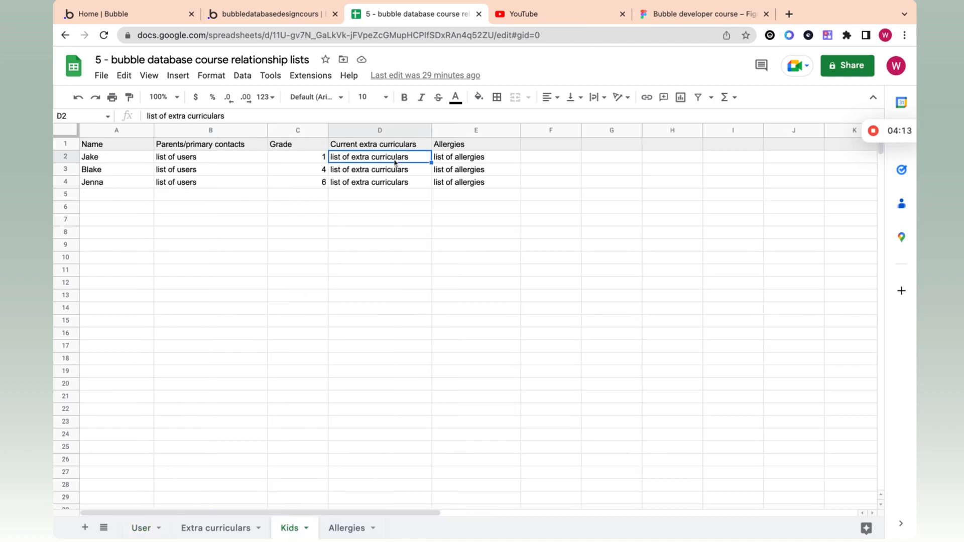
{"action": "left_click", "coordinate": [225, 535]}
{"action": "left_click", "coordinate": [72, 161]}
{"action": "left_click", "coordinate": [72, 171]}
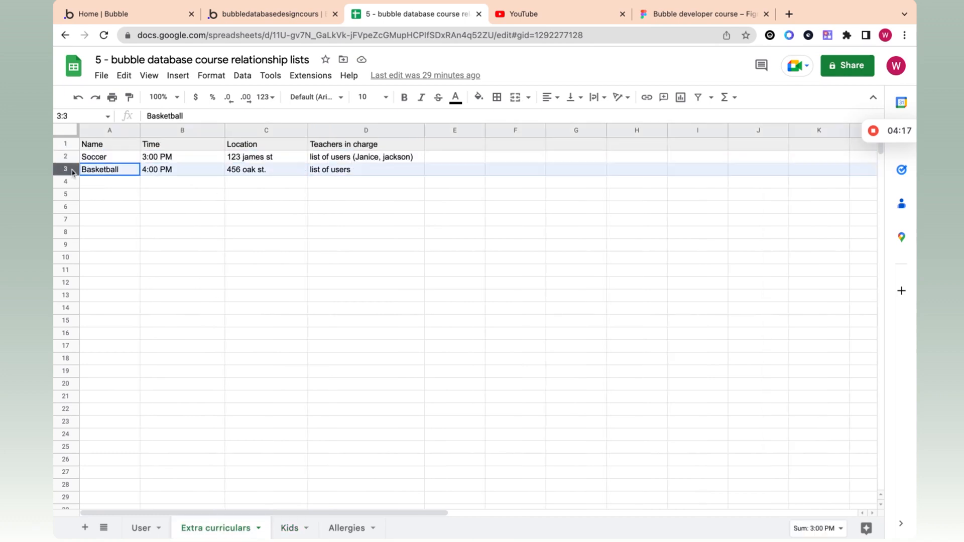
{"action": "left_click", "coordinate": [70, 158]}
{"action": "left_click", "coordinate": [72, 169]}
{"action": "left_click", "coordinate": [71, 158]}
{"action": "left_click", "coordinate": [72, 169]}
{"action": "left_click", "coordinate": [71, 158]}
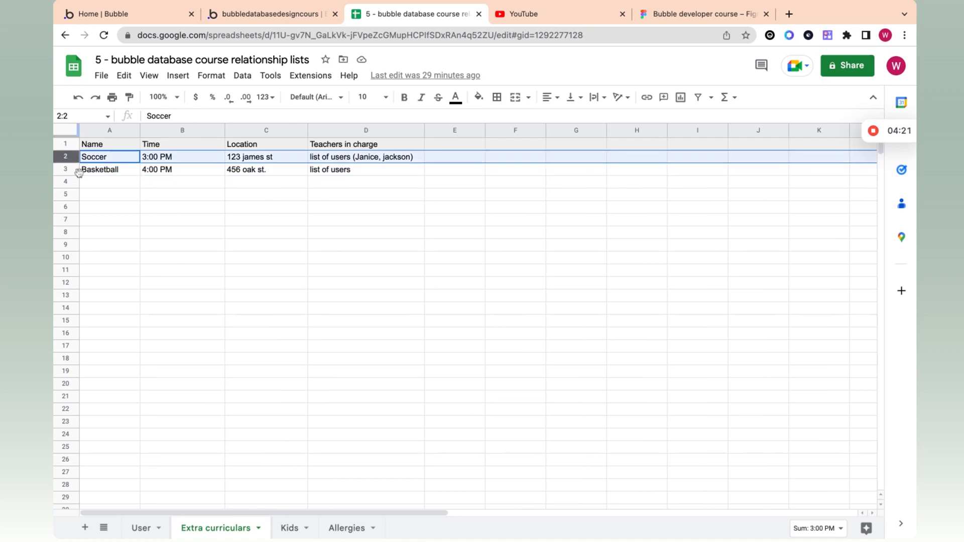
Step: Check the kids' allergy lists on the Kids sheet, then go to the Allergies sheet
{"action": "left_click", "coordinate": [291, 530]}
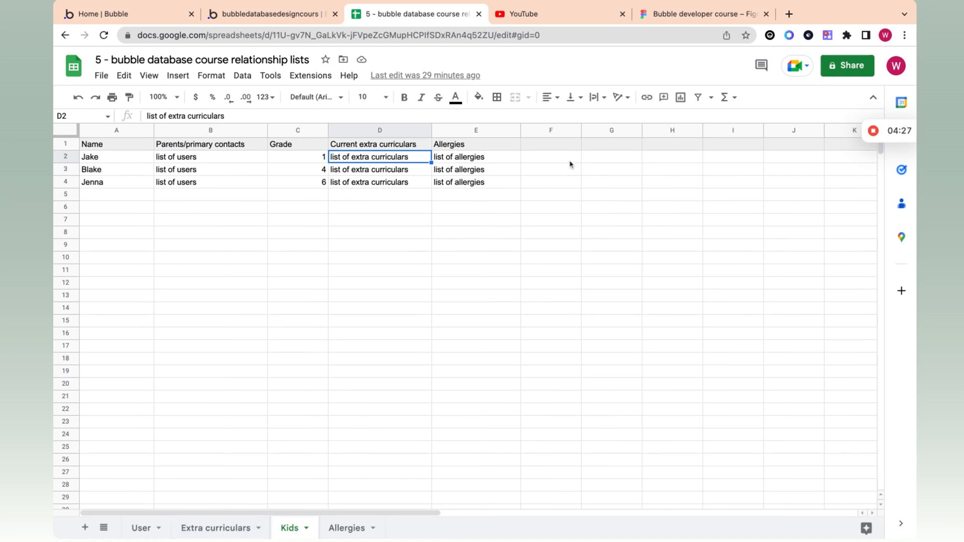
{"action": "left_click", "coordinate": [479, 144]}
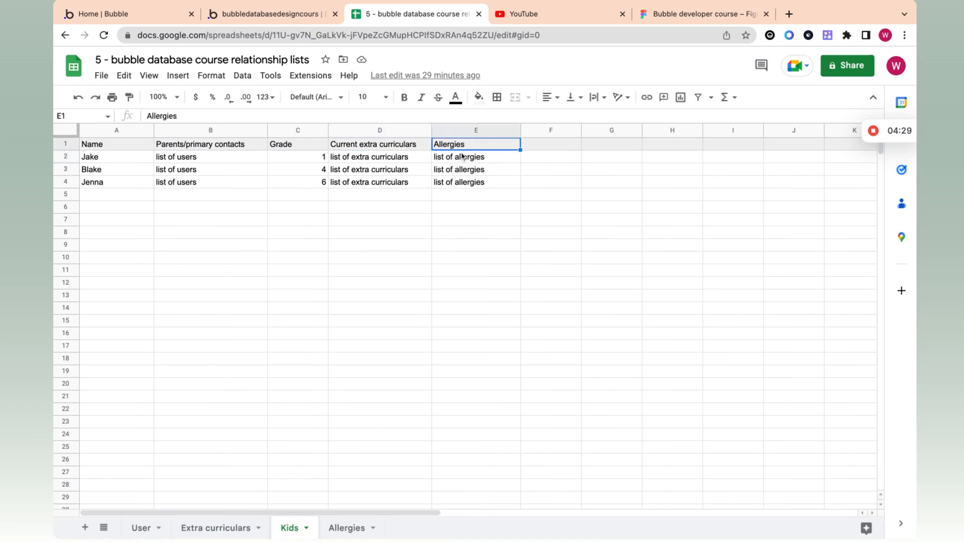
{"action": "left_click", "coordinate": [465, 158]}
{"action": "left_click", "coordinate": [503, 174]}
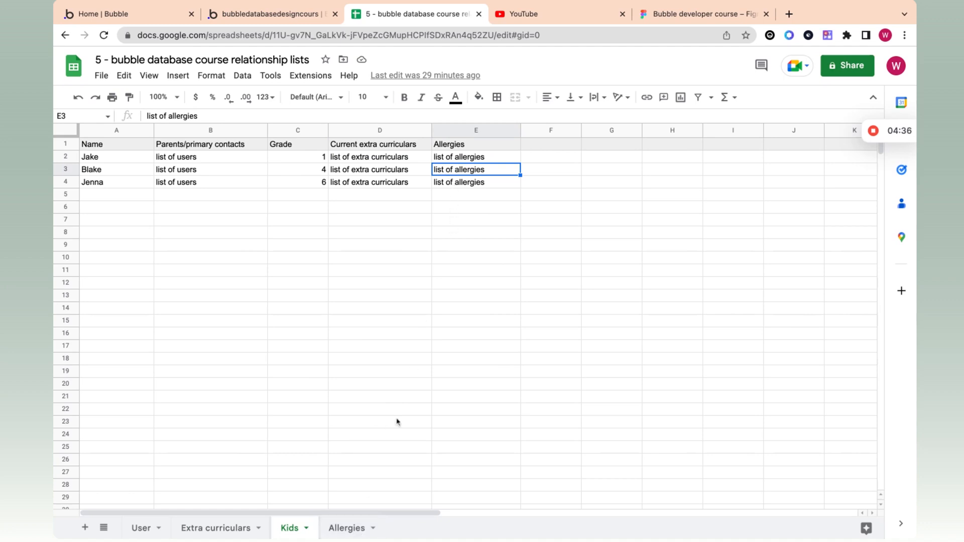
{"action": "left_click", "coordinate": [350, 530]}
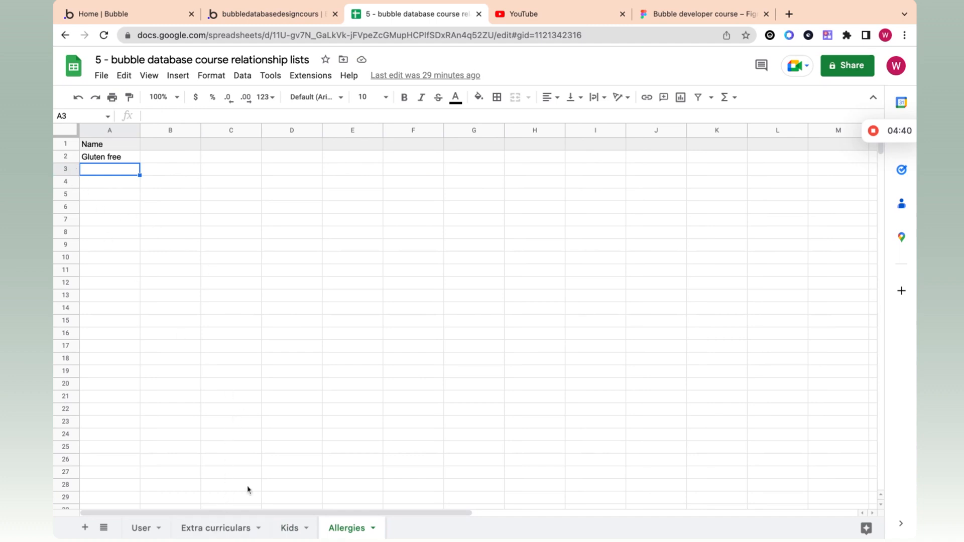
Step: Enter 'Nut allergy' in A3, change it to 'Peanut allergy', and compare with the Kids sheet
{"action": "type", "text": "Nut allergy"}
{"action": "double_click", "coordinate": [93, 170]}
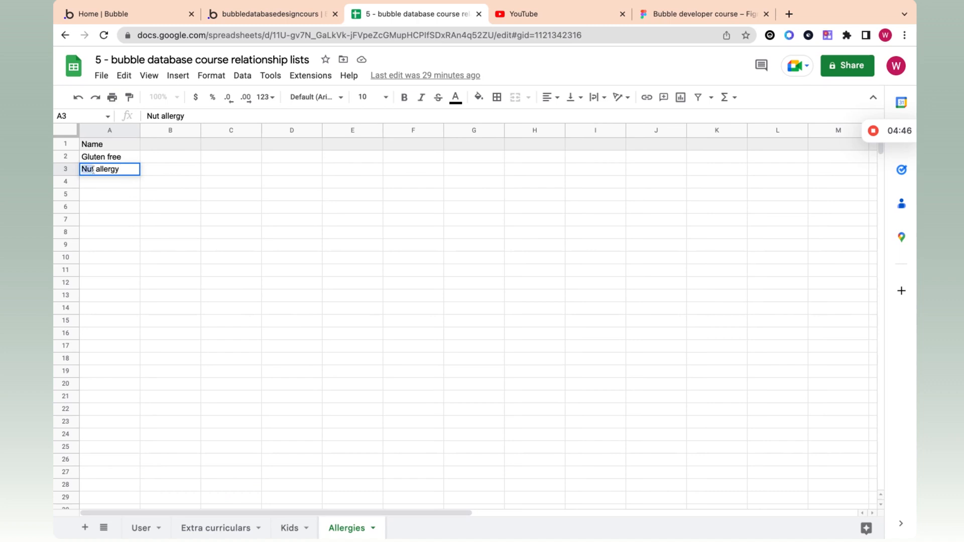
{"action": "type", "text": "Peanut"}
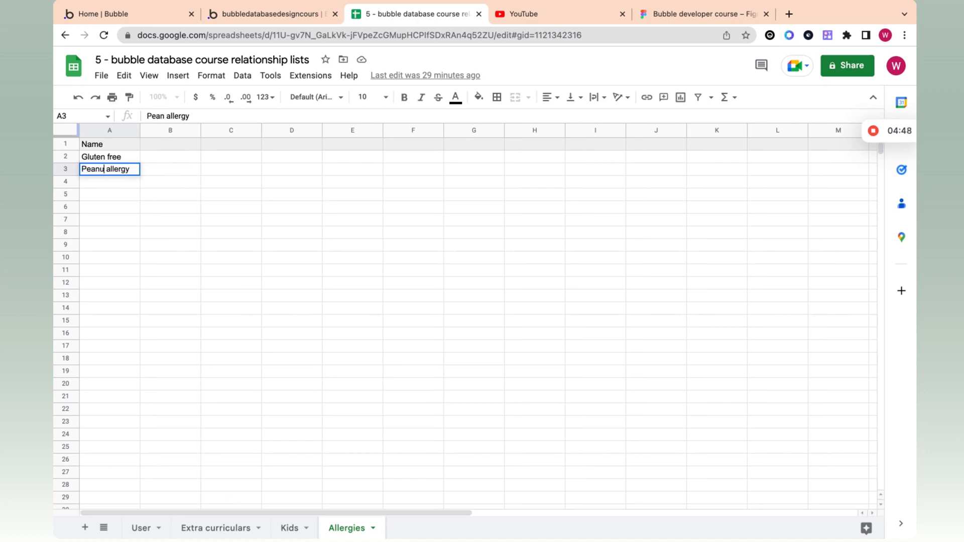
{"action": "left_click", "coordinate": [291, 528]}
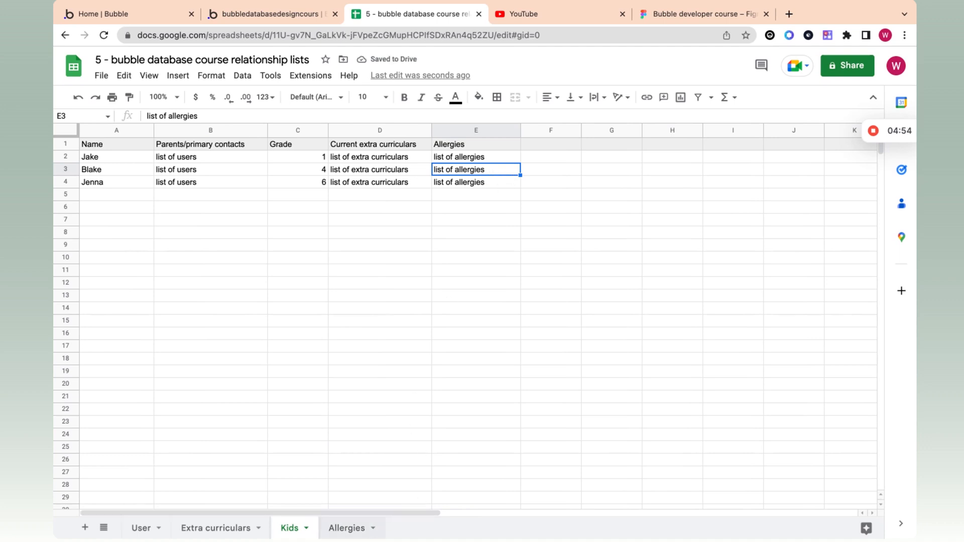
{"action": "left_click", "coordinate": [378, 523]}
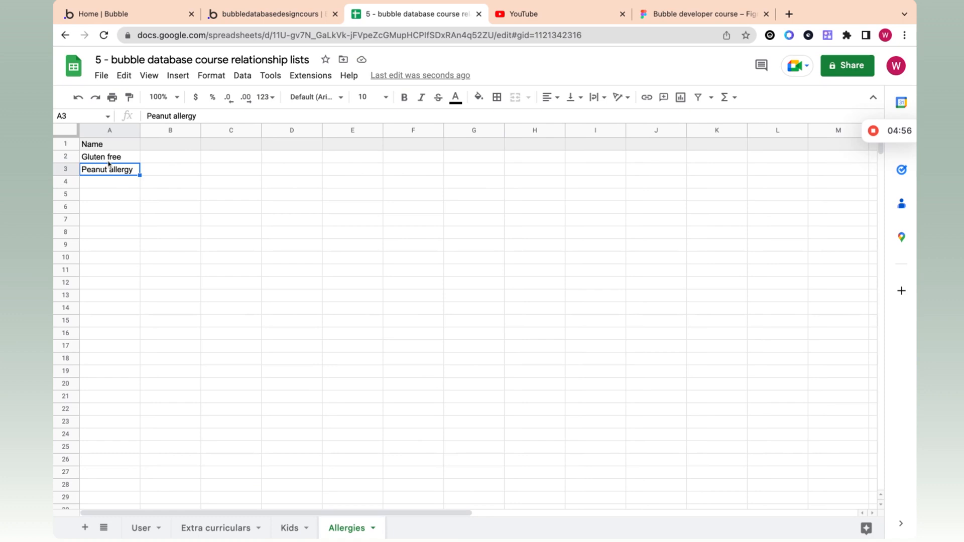
{"action": "left_click", "coordinate": [288, 528]}
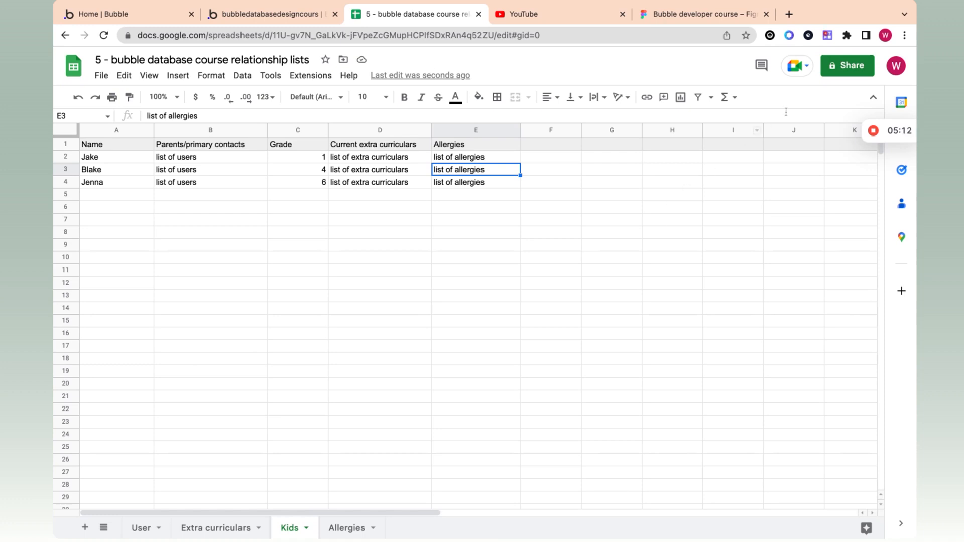
{"action": "left_click", "coordinate": [874, 132]}
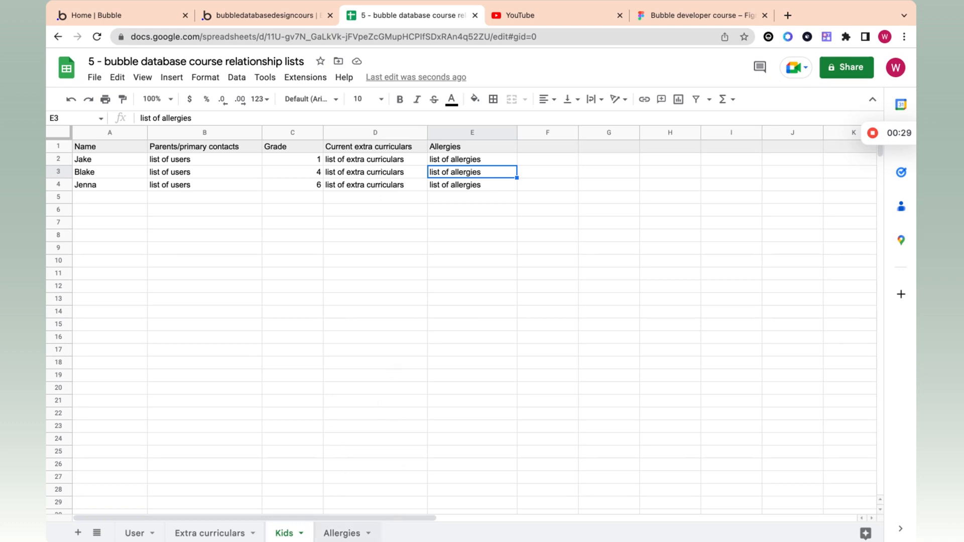
{"action": "left_click", "coordinate": [338, 532]}
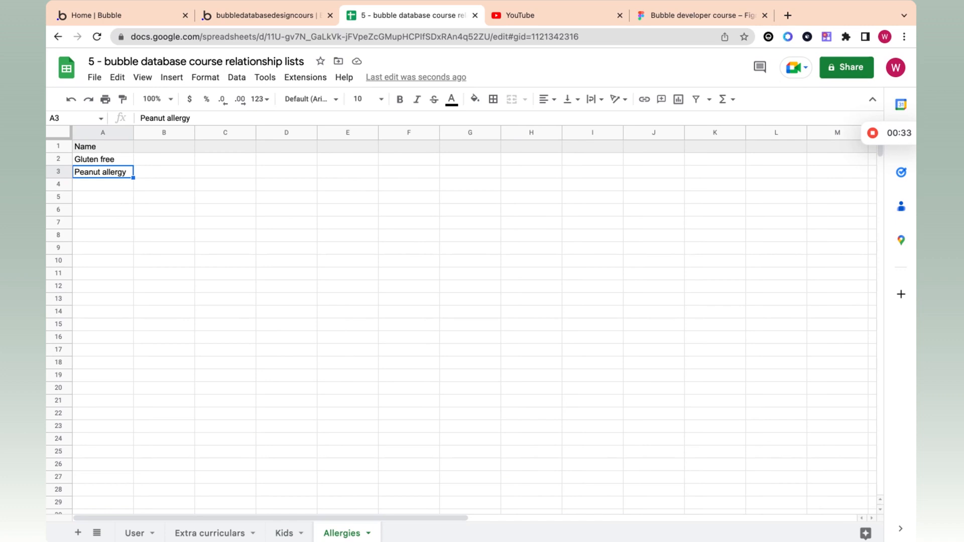
{"action": "left_click", "coordinate": [266, 15]}
Step: Create a new data type named '5 - Allergy'
{"action": "scroll", "coordinate": [230, 413], "scroll_direction": "down", "scroll_amount": 3}
{"action": "left_click", "coordinate": [257, 418]}
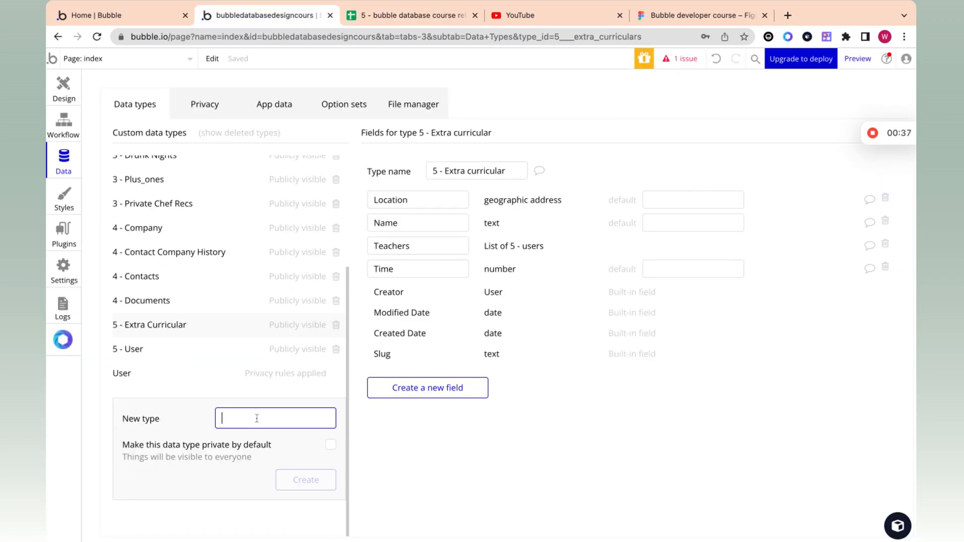
{"action": "type", "text": "5 0"}
{"action": "key", "text": "BackSpace"}
{"action": "type", "text": "-"}
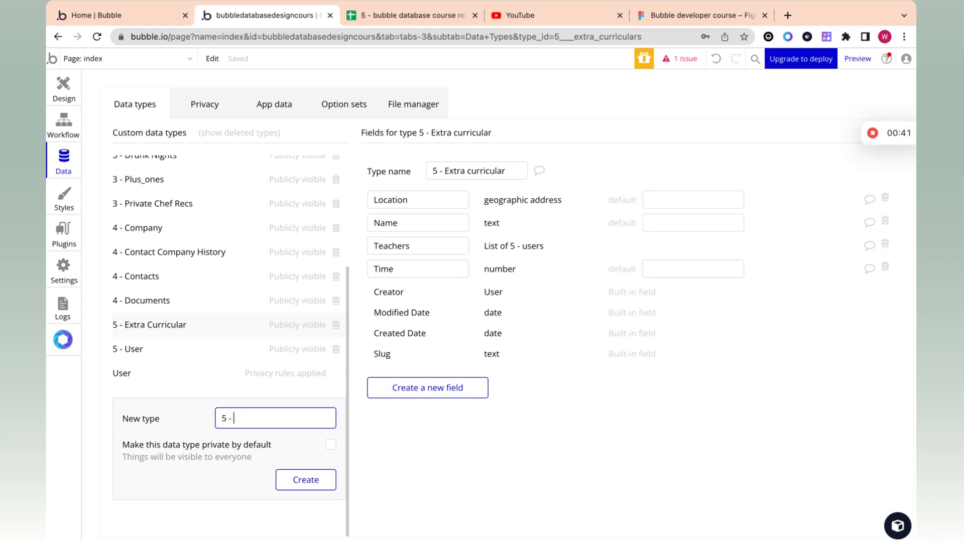
{"action": "type", "text": " Allergy"}
{"action": "left_click", "coordinate": [309, 488]}
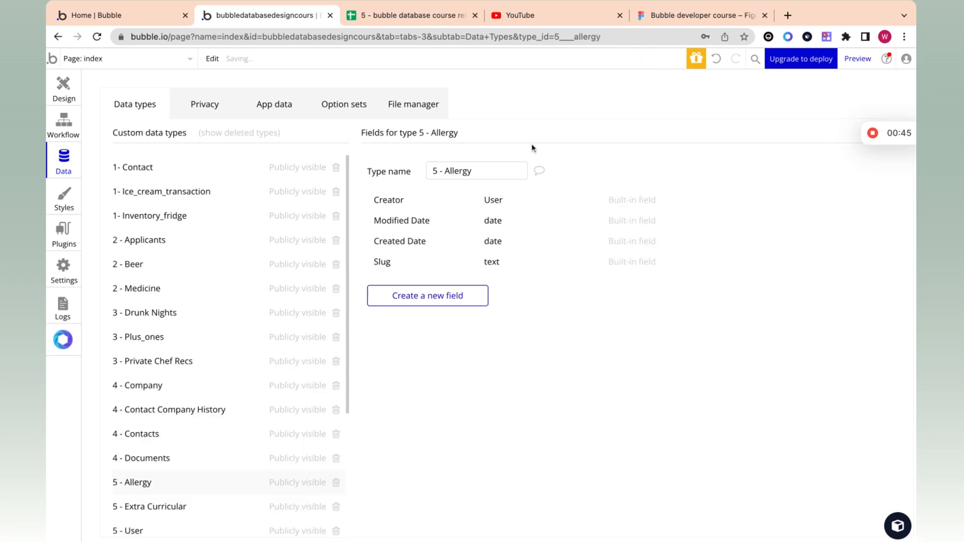
Step: Give 5 - Allergy a Name field of type text
{"action": "left_click", "coordinate": [473, 170]}
{"action": "left_click", "coordinate": [447, 299]}
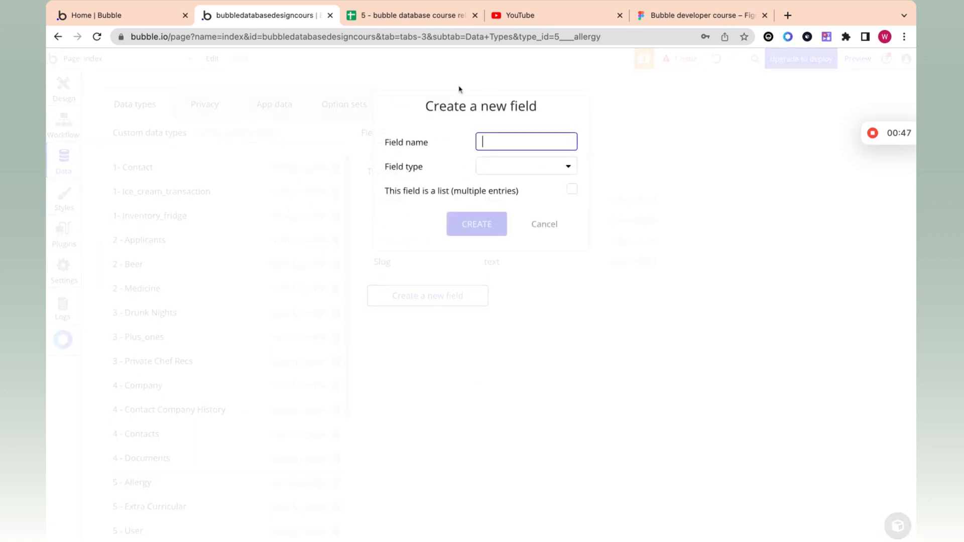
{"action": "type", "text": "Name"}
{"action": "left_click", "coordinate": [498, 167]}
{"action": "type", "text": "text"}
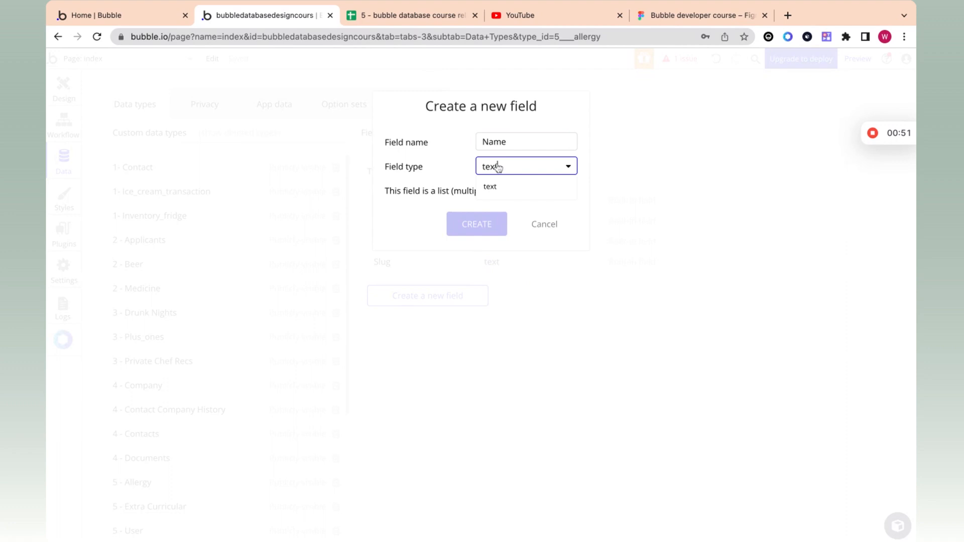
{"action": "left_click", "coordinate": [504, 187]}
{"action": "left_click", "coordinate": [478, 223]}
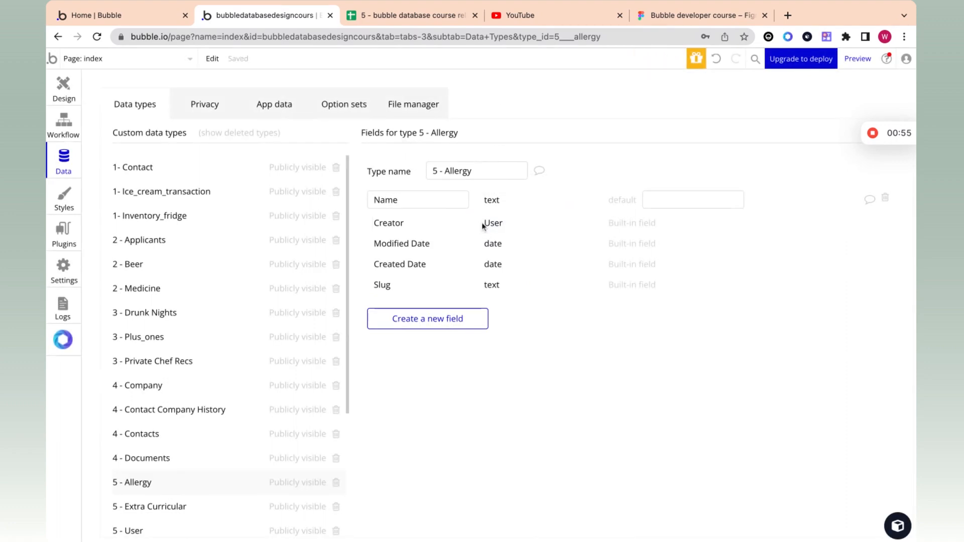
Step: Check the planned types in the spreadsheet and create the '5 - kid' data type
{"action": "scroll", "coordinate": [221, 481], "scroll_direction": "down", "scroll_amount": 4}
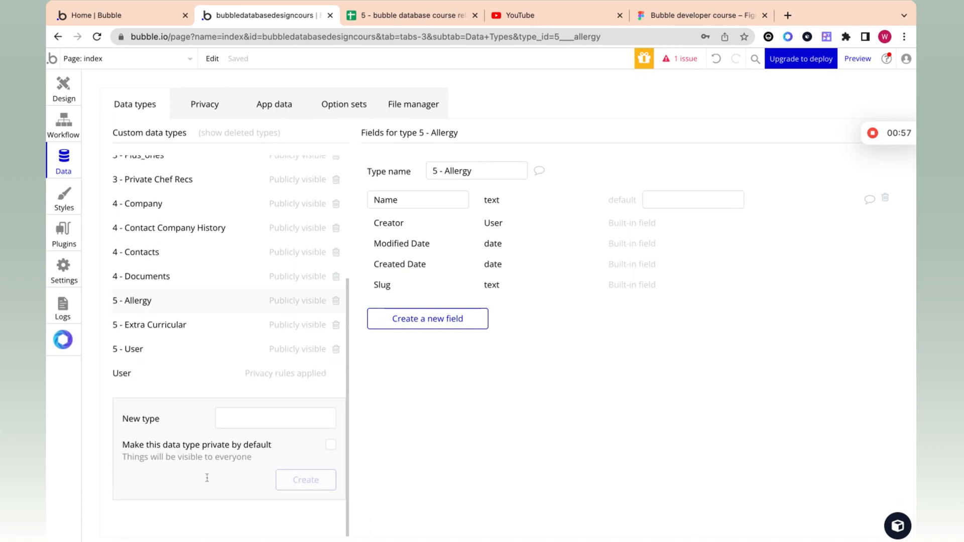
{"action": "left_click", "coordinate": [226, 410]}
{"action": "type", "text": "5 -"}
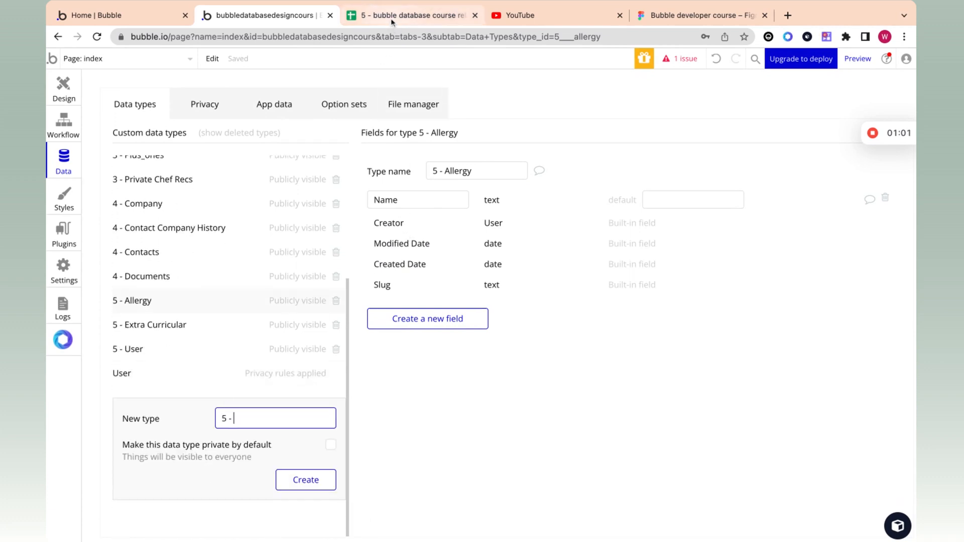
{"action": "left_click", "coordinate": [391, 22]}
{"action": "left_click", "coordinate": [299, 22]}
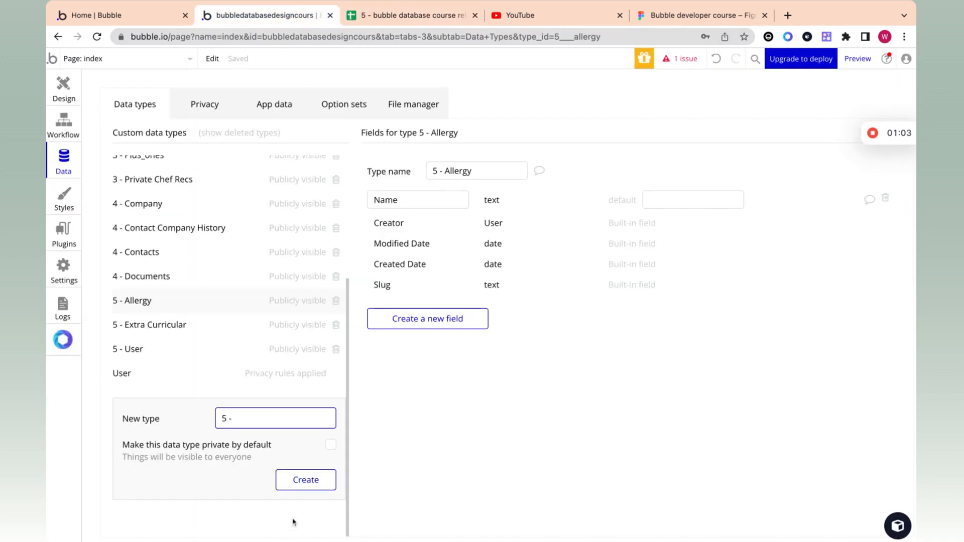
{"action": "type", "text": "kid"}
{"action": "left_click", "coordinate": [297, 482]}
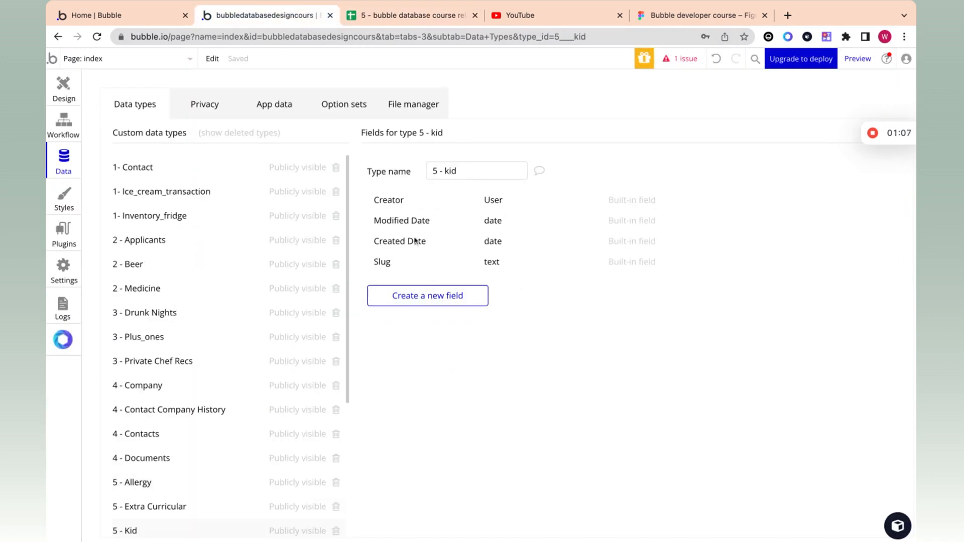
Step: After reviewing the Kids sheet columns, add a Name text field to 5 - kid
{"action": "left_click", "coordinate": [434, 21]}
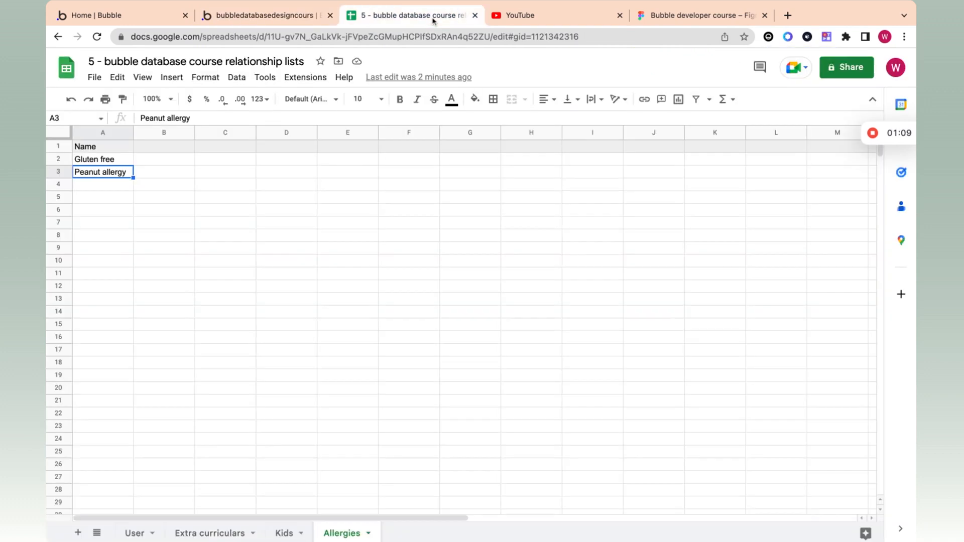
{"action": "left_click", "coordinate": [284, 533]}
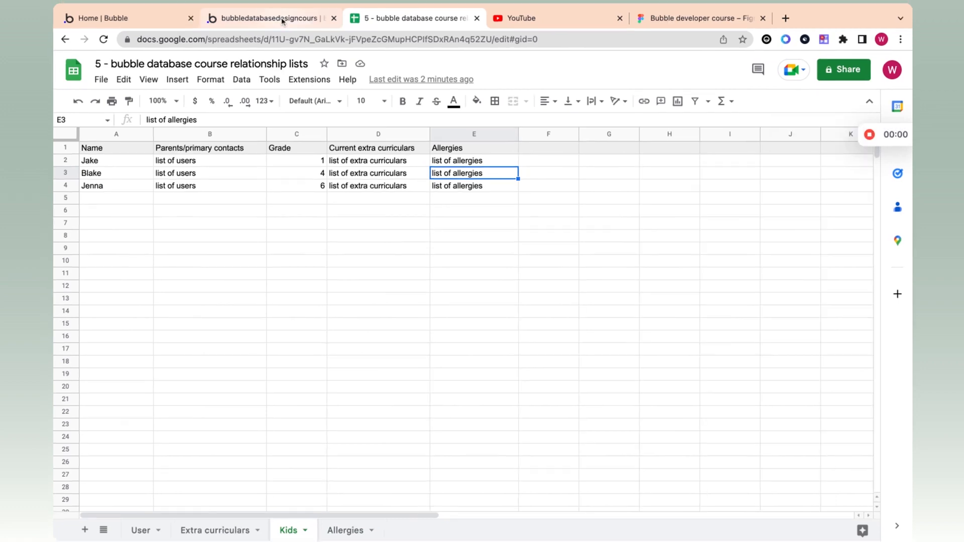
{"action": "left_click", "coordinate": [283, 21]}
{"action": "left_click", "coordinate": [435, 308]}
{"action": "type", "text": "Name"}
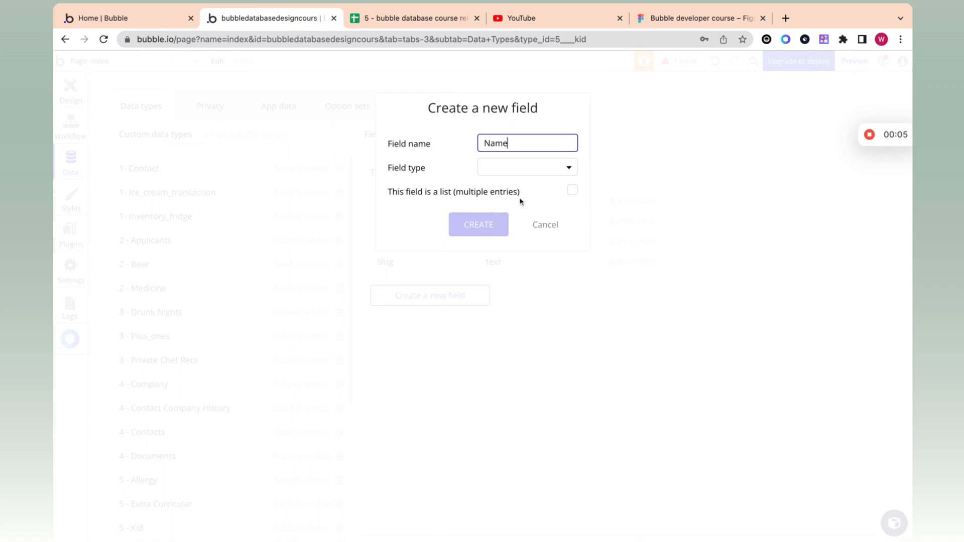
{"action": "left_click", "coordinate": [525, 171]}
{"action": "left_click", "coordinate": [521, 190]}
{"action": "left_click", "coordinate": [489, 224]}
{"action": "left_click", "coordinate": [443, 318]}
Step: Name the new kid field 'Parents' and check Jake's parents entry in the Kids sheet
{"action": "type", "text": "PE"}
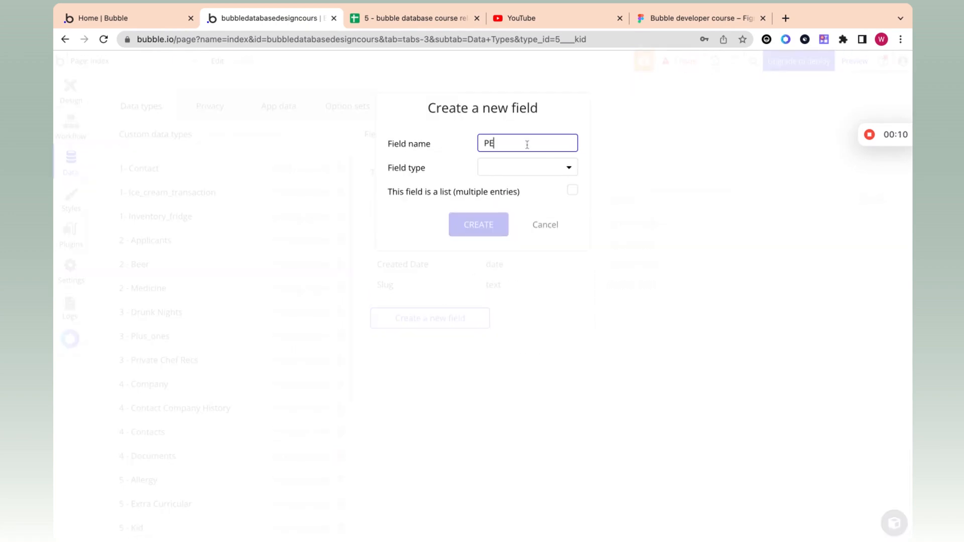
{"action": "key", "text": "BackSpace"}
{"action": "type", "text": "arents"}
{"action": "left_click", "coordinate": [513, 172]}
{"action": "left_click", "coordinate": [495, 172]}
{"action": "left_click", "coordinate": [496, 172]}
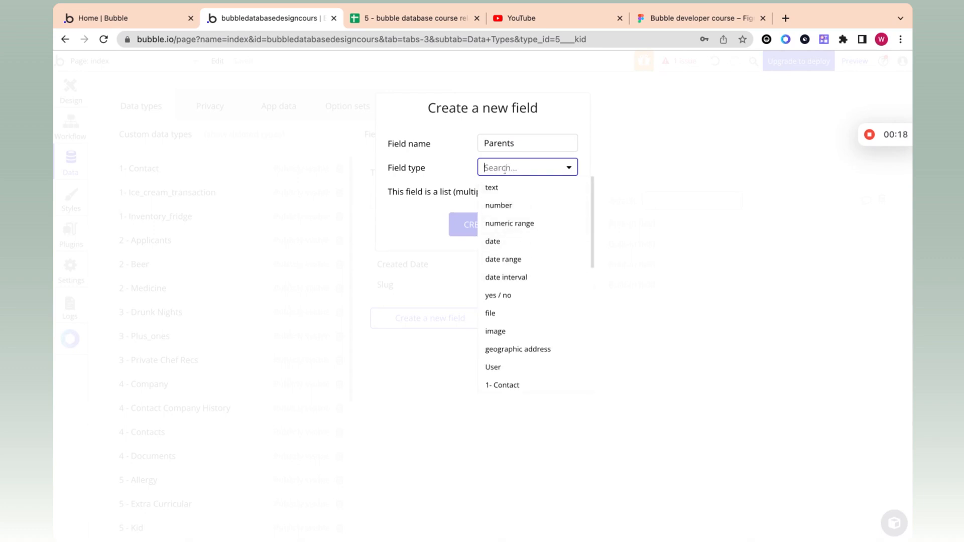
{"action": "left_click", "coordinate": [414, 196]}
{"action": "left_click", "coordinate": [392, 19]}
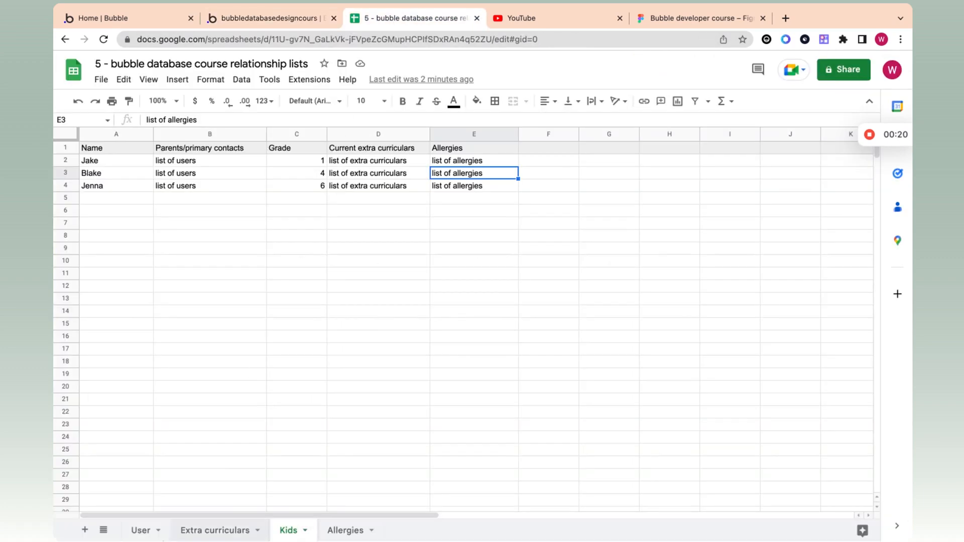
{"action": "left_click", "coordinate": [140, 531]}
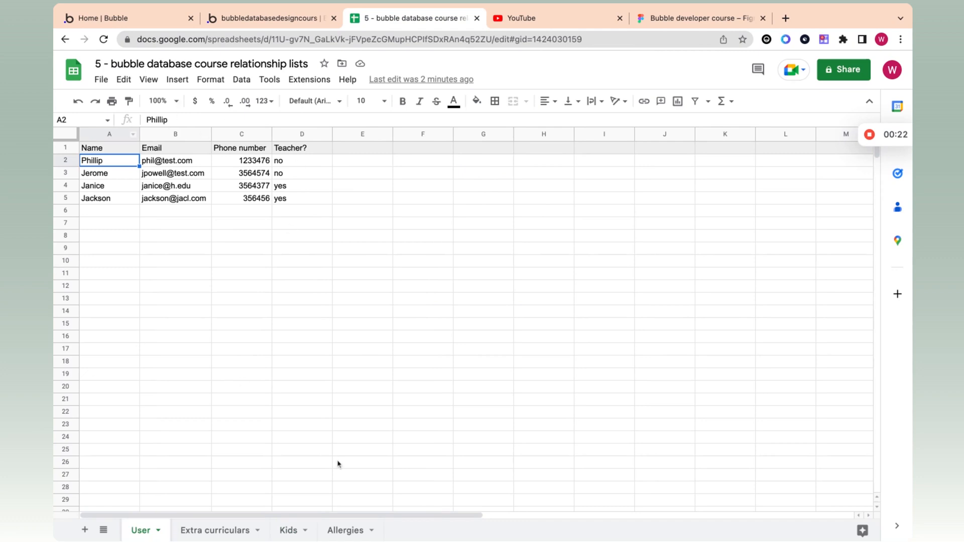
{"action": "left_click", "coordinate": [280, 528]}
{"action": "left_click", "coordinate": [192, 162]}
{"action": "double_click", "coordinate": [185, 161]}
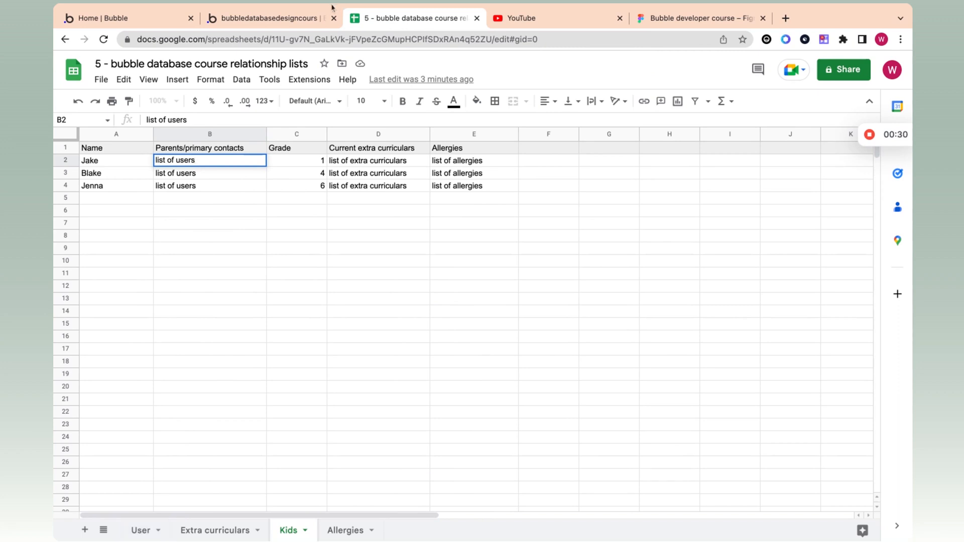
Step: Make Parents a list of 5 - user and create the field
{"action": "left_click", "coordinate": [251, 18]}
{"action": "left_click", "coordinate": [511, 173]}
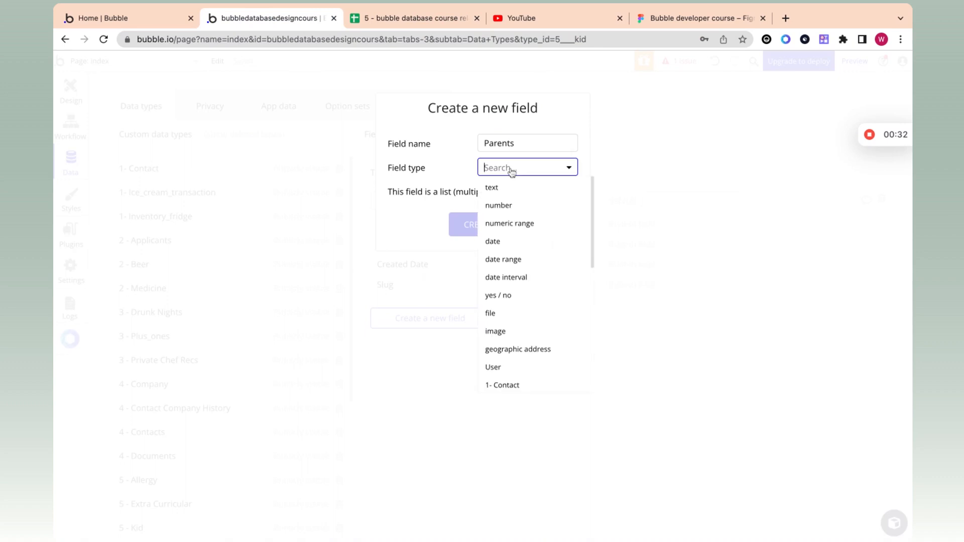
{"action": "type", "text": "us"}
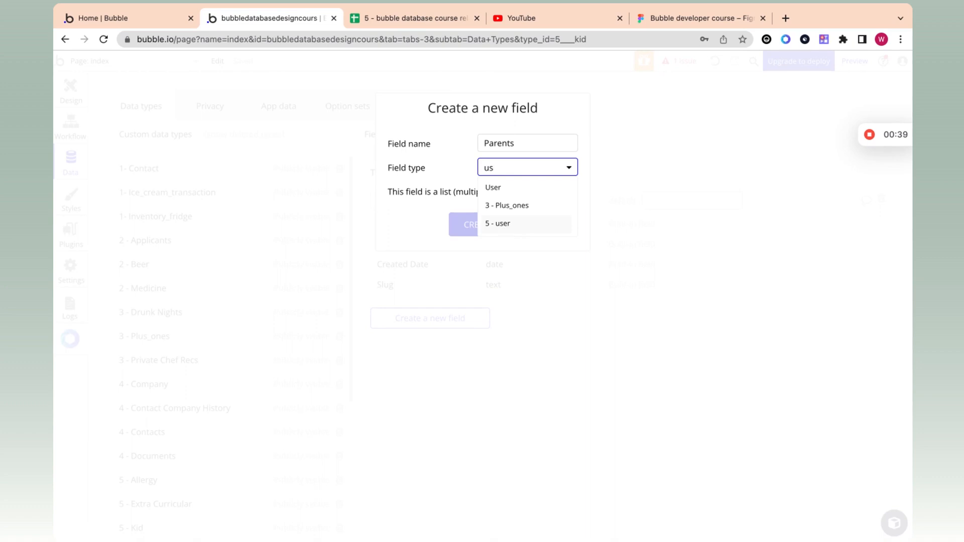
{"action": "left_click", "coordinate": [502, 224]}
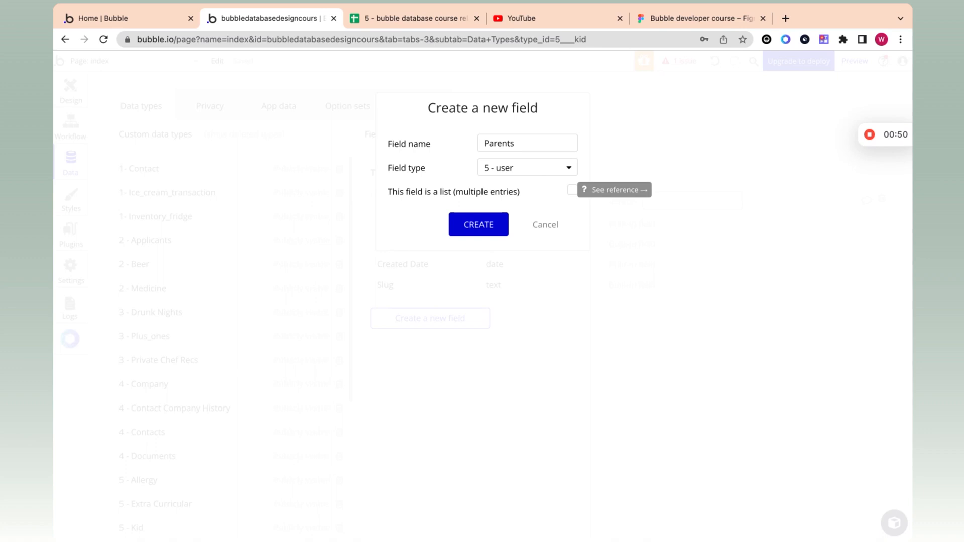
{"action": "left_click", "coordinate": [571, 190]}
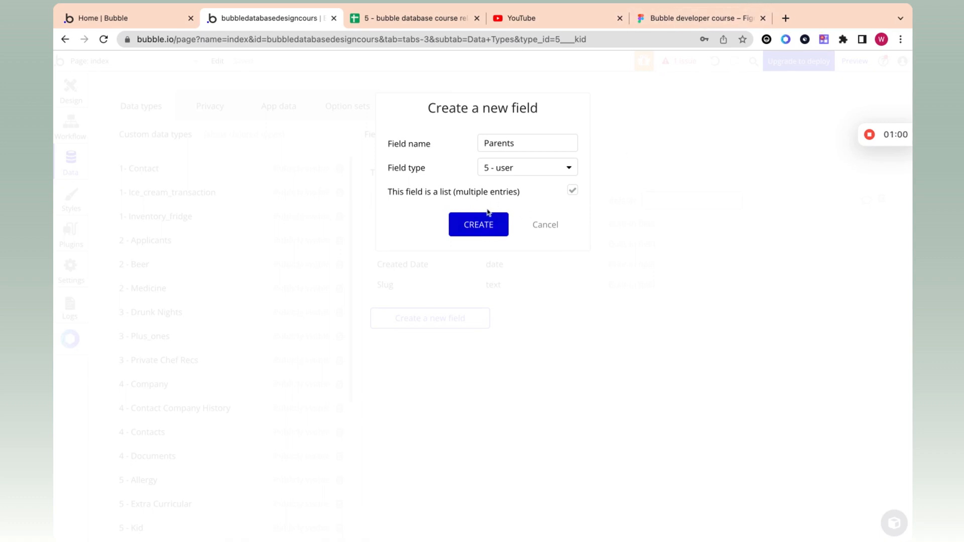
{"action": "left_click", "coordinate": [478, 230]}
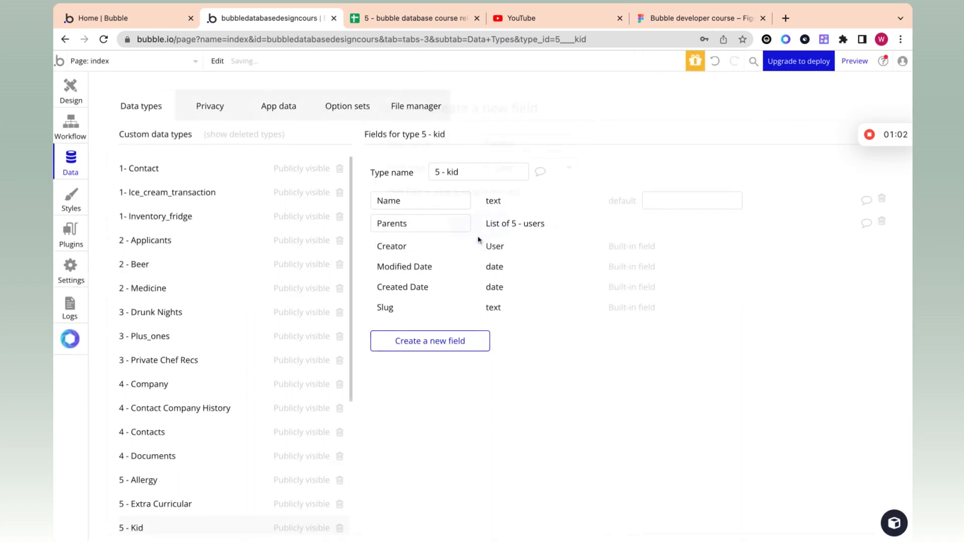
Step: Add a Grade field of type number to 5 - kid, matching the sheet's Grade column
{"action": "left_click", "coordinate": [406, 24]}
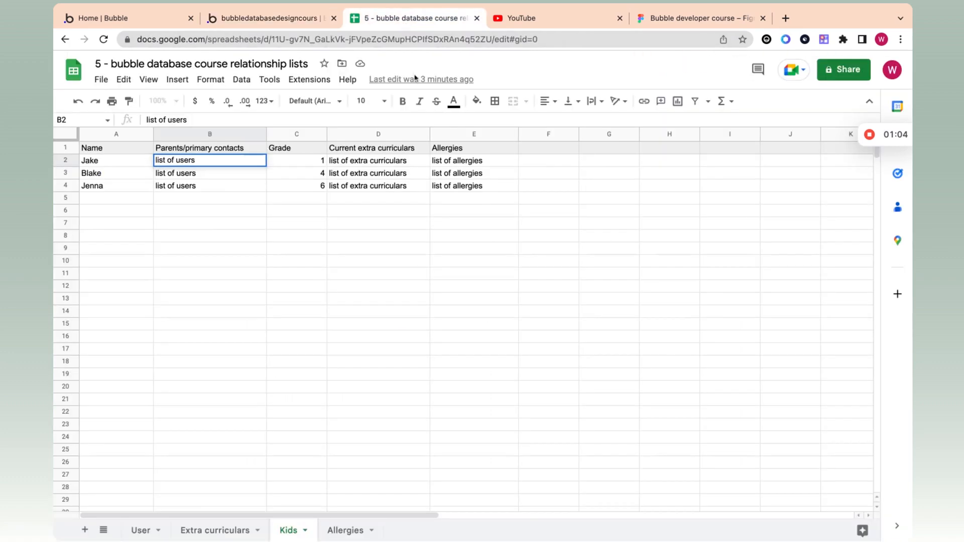
{"action": "left_click", "coordinate": [288, 163]}
{"action": "left_click", "coordinate": [293, 148]}
{"action": "left_click", "coordinate": [294, 20]}
{"action": "left_click", "coordinate": [451, 341]}
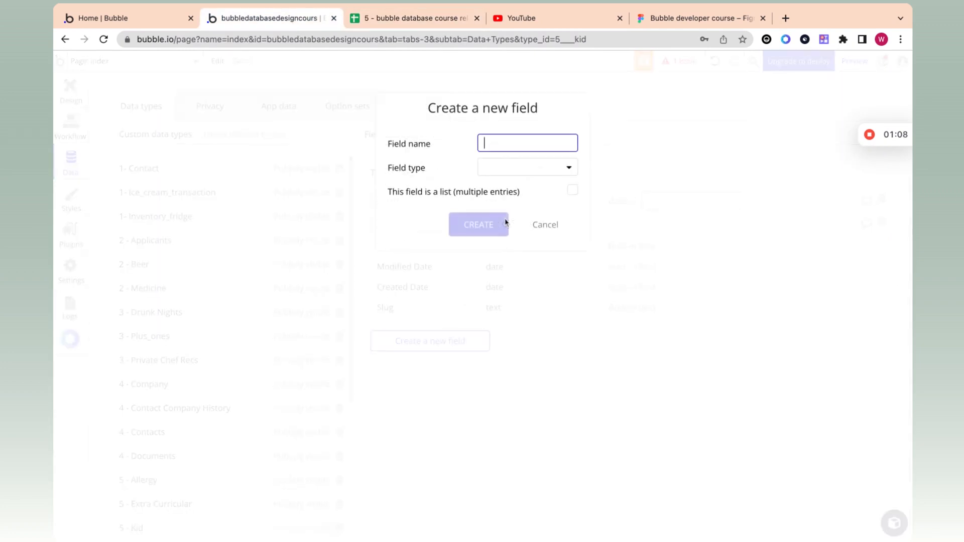
{"action": "type", "text": "Grade"}
{"action": "left_click", "coordinate": [524, 178]}
{"action": "type", "text": "numb"}
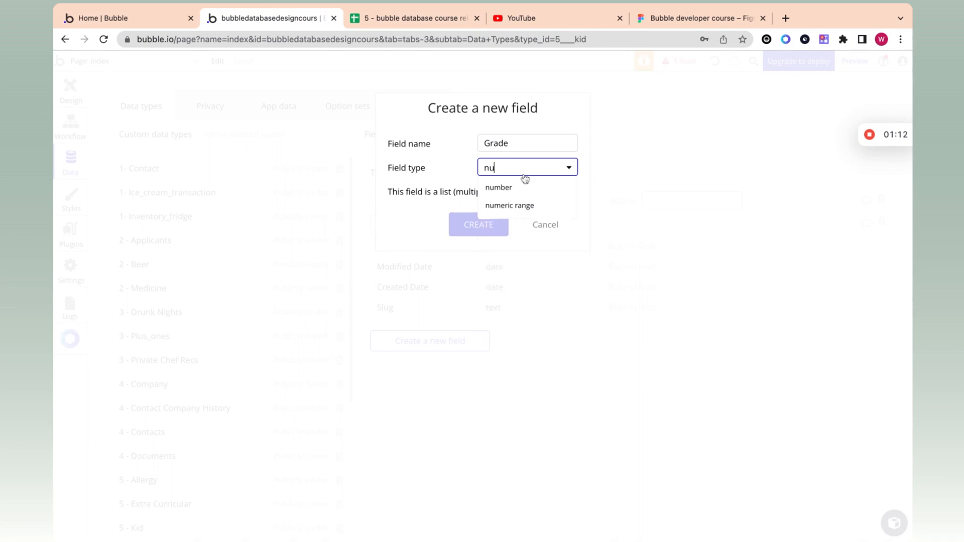
{"action": "left_click", "coordinate": [503, 195]}
{"action": "left_click", "coordinate": [498, 224]}
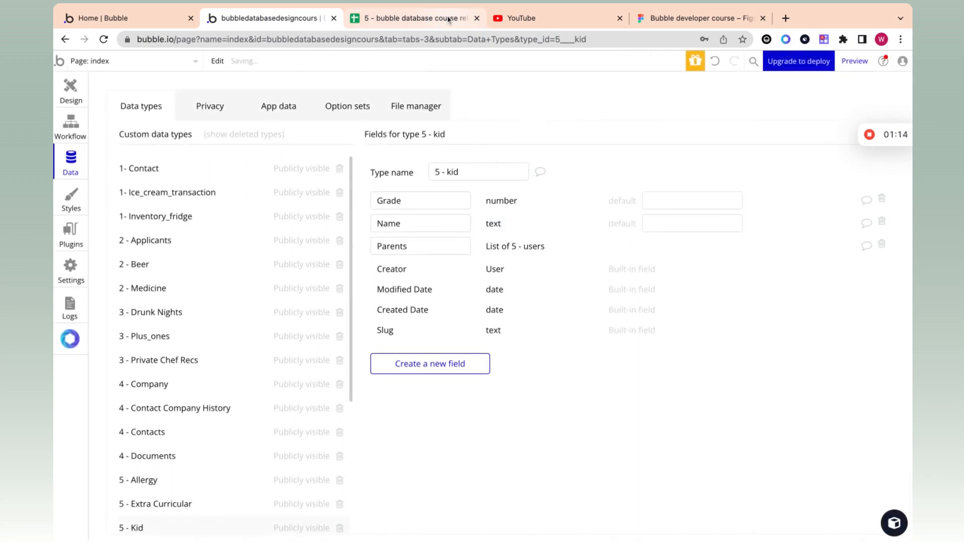
Step: Add a 'Current extra curriculars' field, copied from the sheet heading, as a list of 5 - Extra curricular
{"action": "left_click", "coordinate": [449, 16]}
{"action": "double_click", "coordinate": [402, 151]}
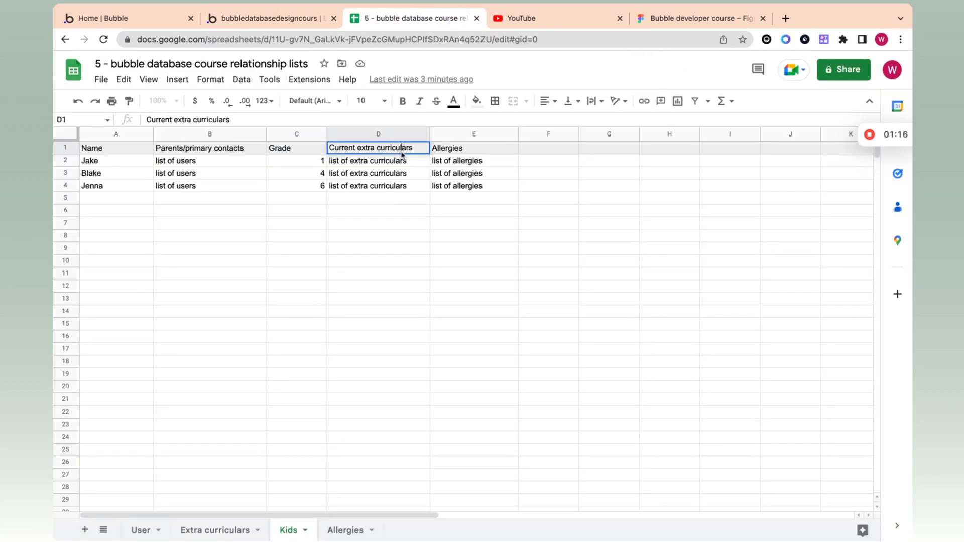
{"action": "key", "text": "super+a"}
{"action": "left_click", "coordinate": [271, 18]}
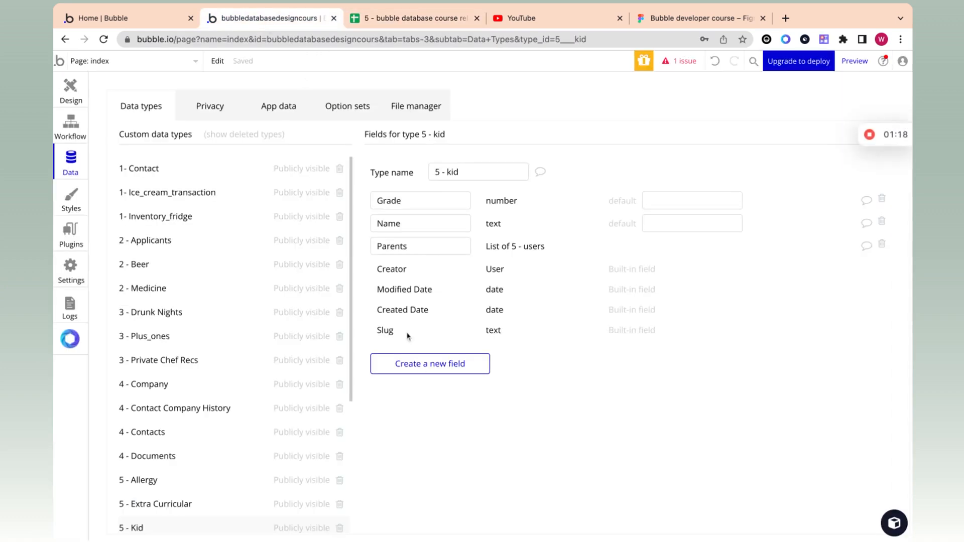
{"action": "left_click", "coordinate": [439, 362]}
{"action": "type", "text": "Current extra curriculars"}
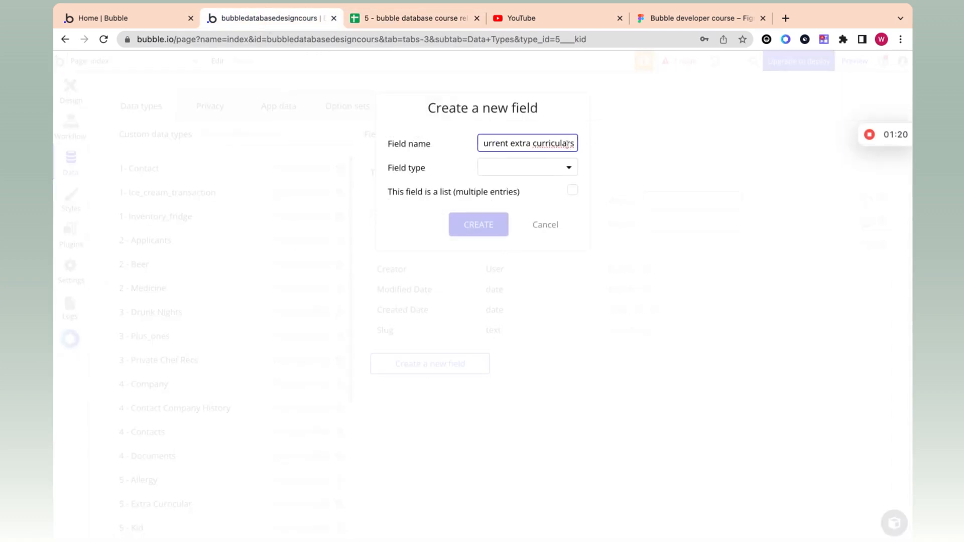
{"action": "left_click", "coordinate": [550, 172]}
{"action": "type", "text": "ext"}
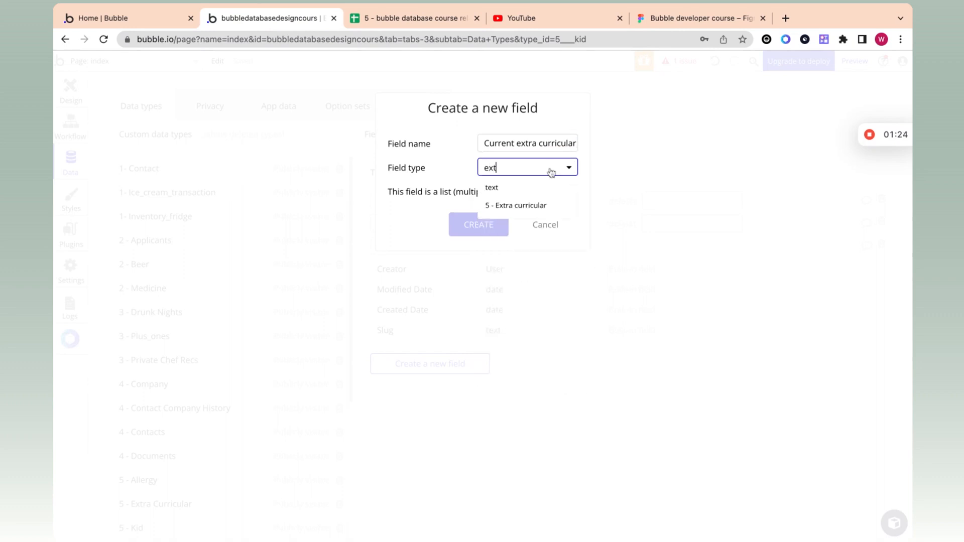
{"action": "left_click", "coordinate": [540, 210]}
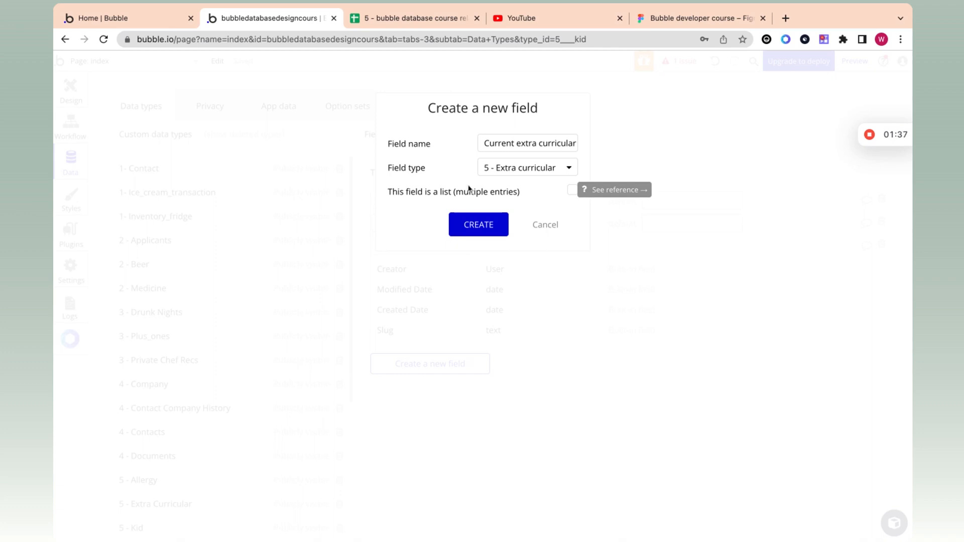
{"action": "left_click", "coordinate": [573, 191]}
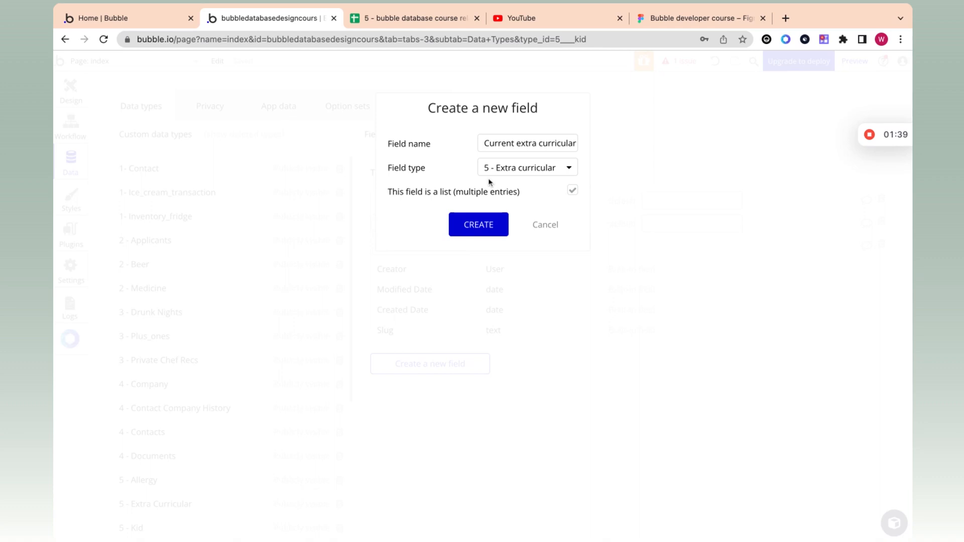
{"action": "left_click", "coordinate": [484, 224]}
Step: Check the Allergies column heading in the planning spreadsheet
{"action": "left_click", "coordinate": [424, 24]}
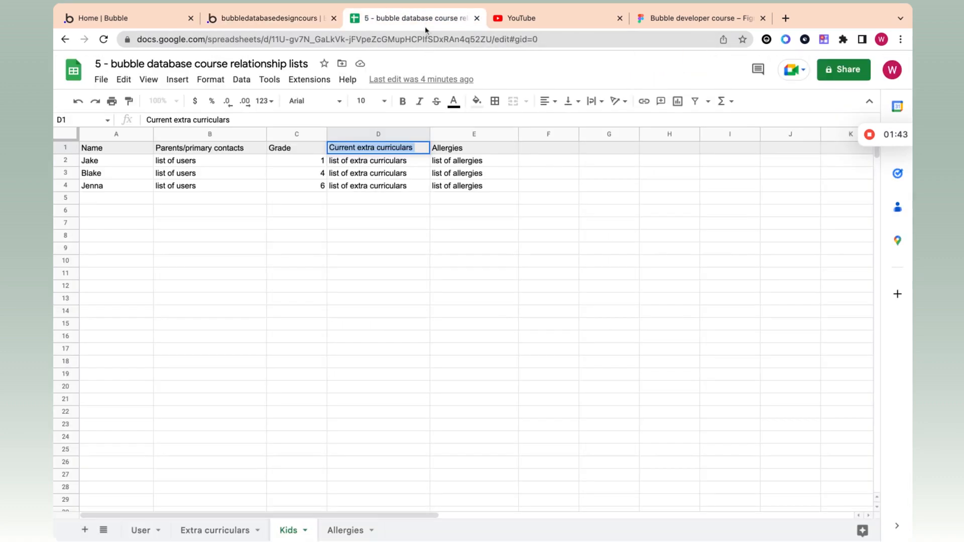
{"action": "left_click", "coordinate": [474, 151]}
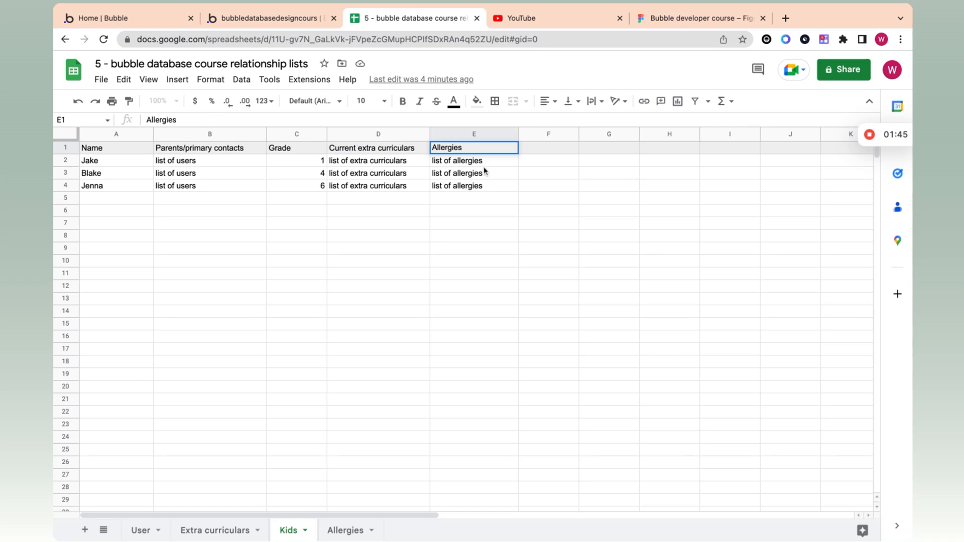
{"action": "left_click", "coordinate": [320, 23]}
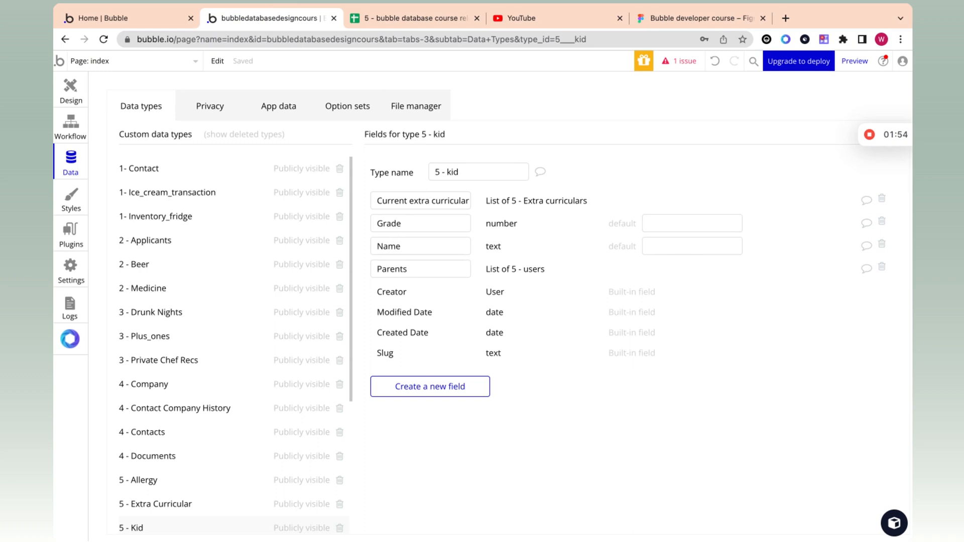
Step: Add an 'allergies' field to 5 - kid as a list of 5 - Allergy
{"action": "left_click", "coordinate": [478, 387]}
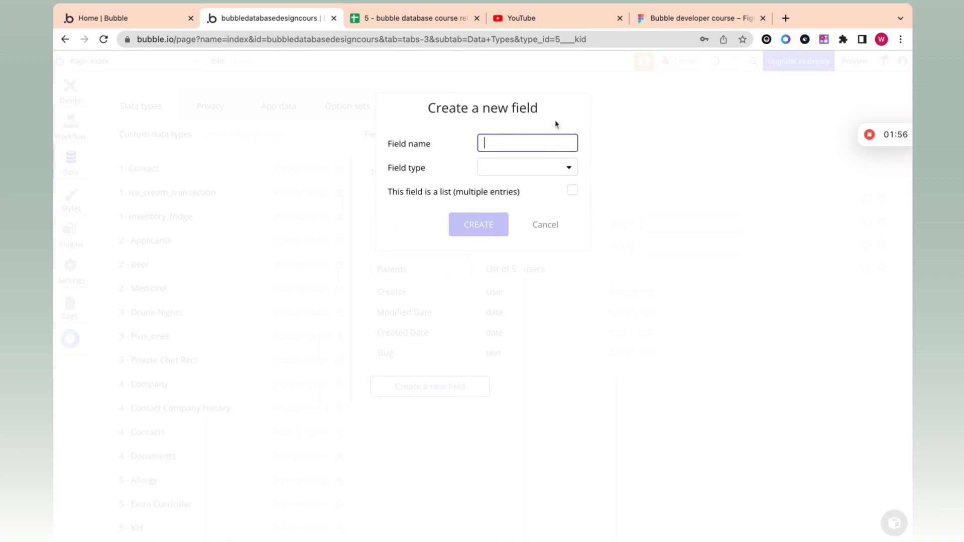
{"action": "type", "text": "allergies"}
{"action": "left_click", "coordinate": [496, 166]}
{"action": "type", "text": "aller"}
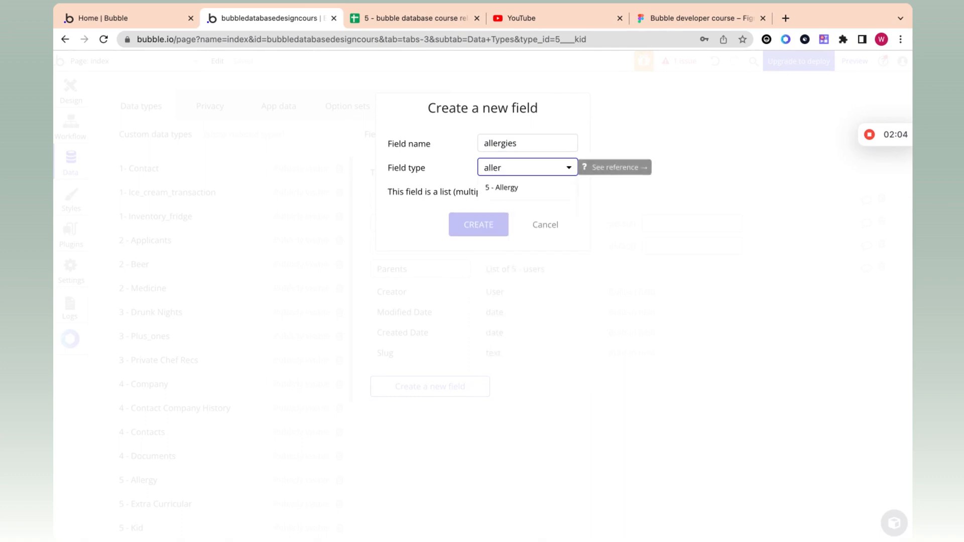
{"action": "left_click", "coordinate": [498, 190]}
{"action": "left_click", "coordinate": [573, 192]}
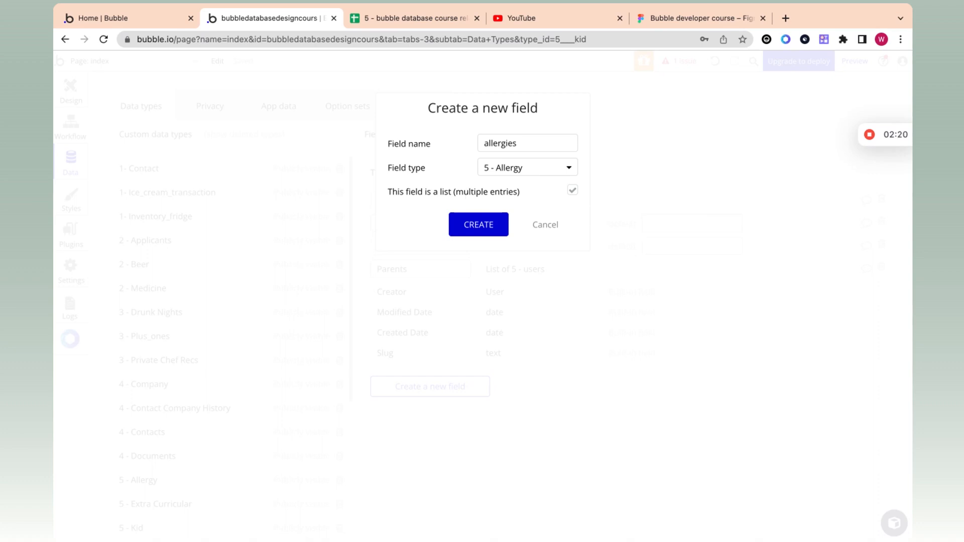
{"action": "left_click", "coordinate": [468, 225]}
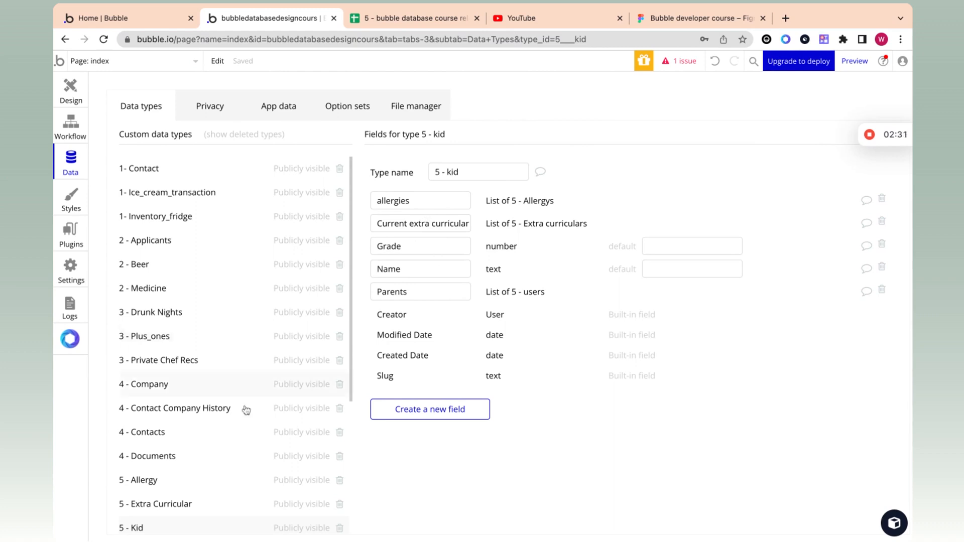
{"action": "scroll", "coordinate": [216, 442], "scroll_direction": "down", "scroll_amount": 2}
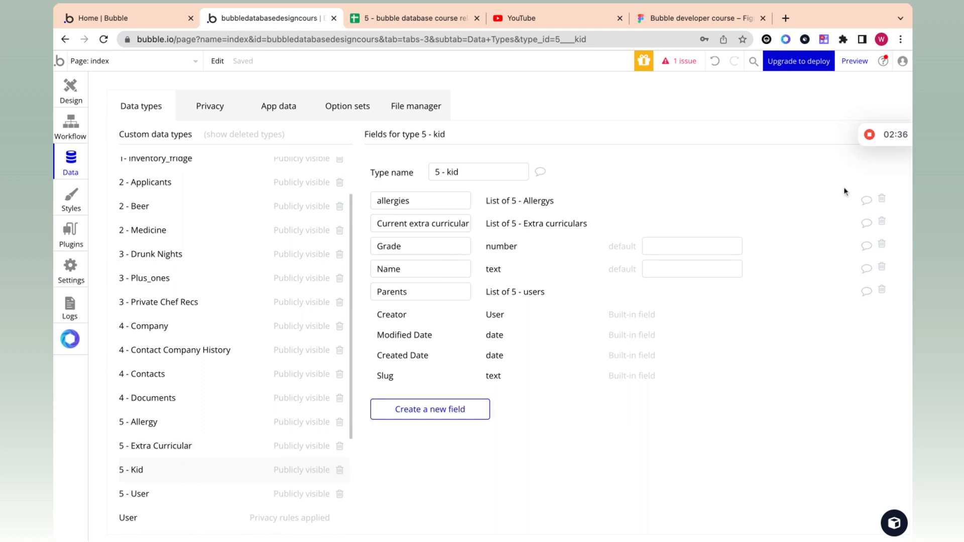
Step: Show the empty All 5 - users table in App data with email, Name, Phone number, teacher? columns
{"action": "left_click", "coordinate": [869, 134]}
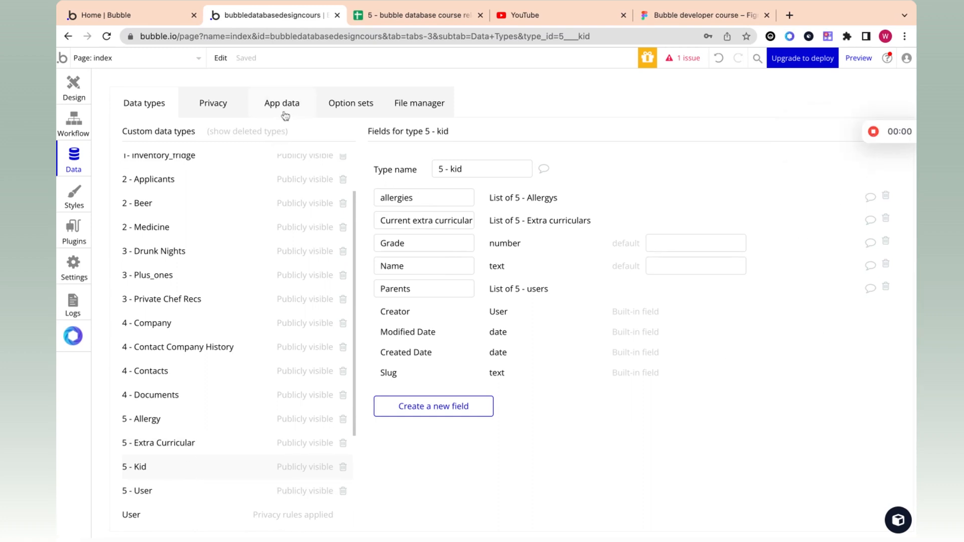
{"action": "left_click", "coordinate": [285, 115]}
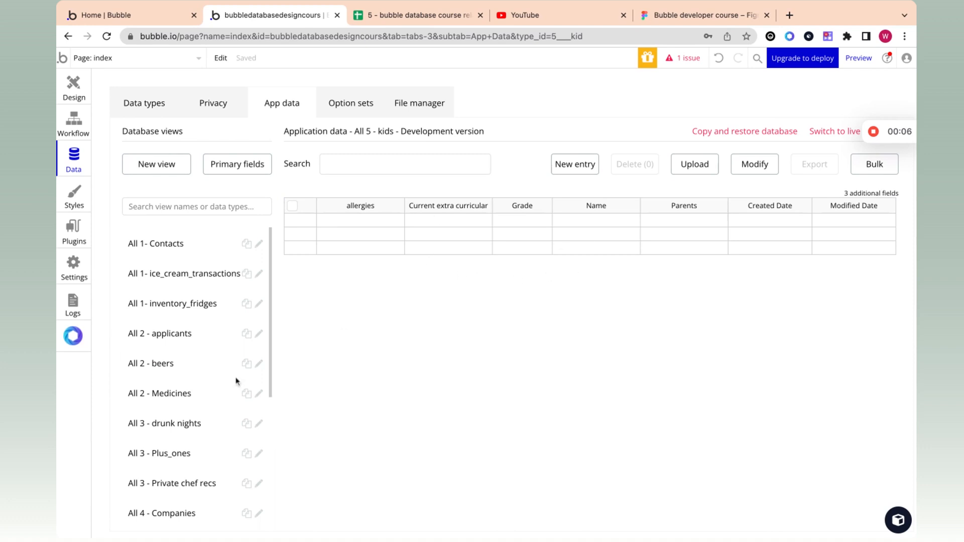
{"action": "scroll", "coordinate": [183, 417], "scroll_direction": "down", "scroll_amount": 5}
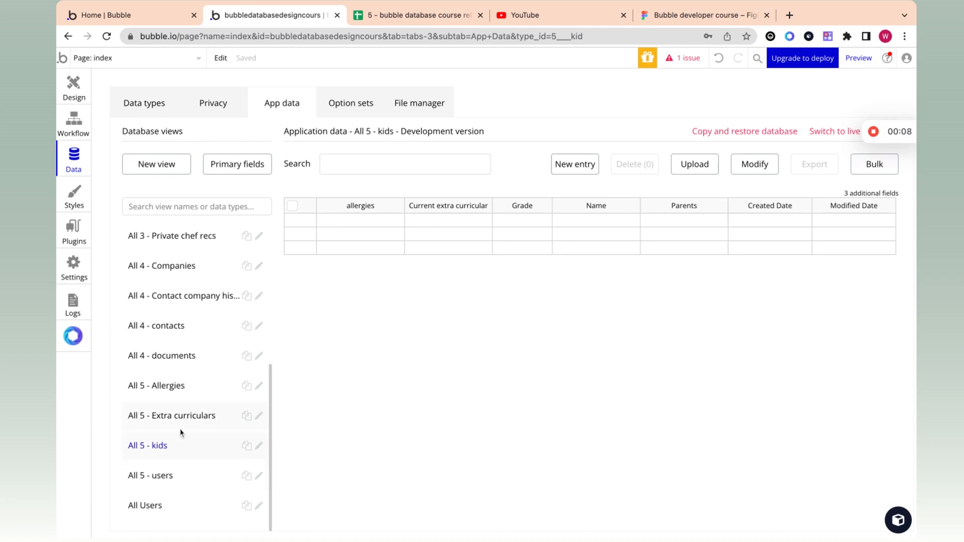
{"action": "left_click", "coordinate": [426, 8]}
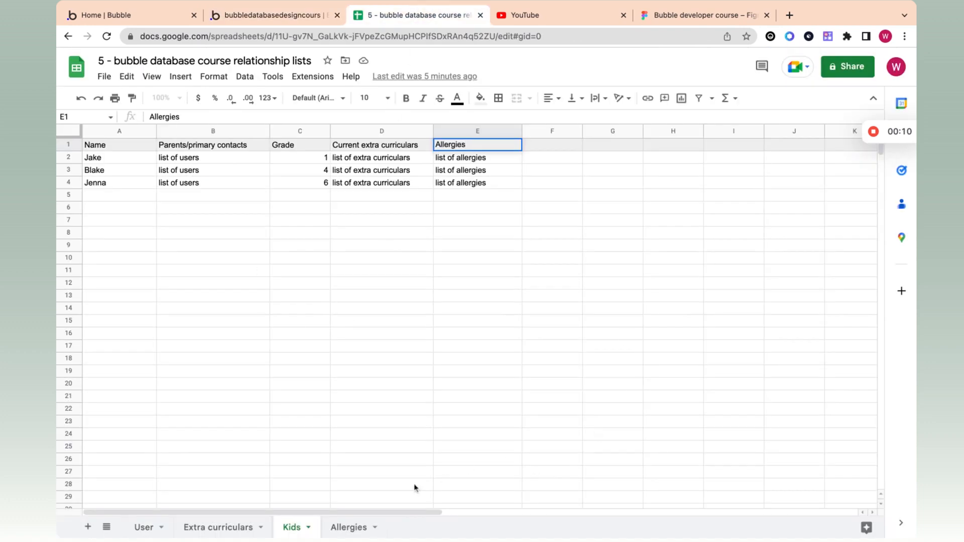
{"action": "left_click", "coordinate": [264, 13]}
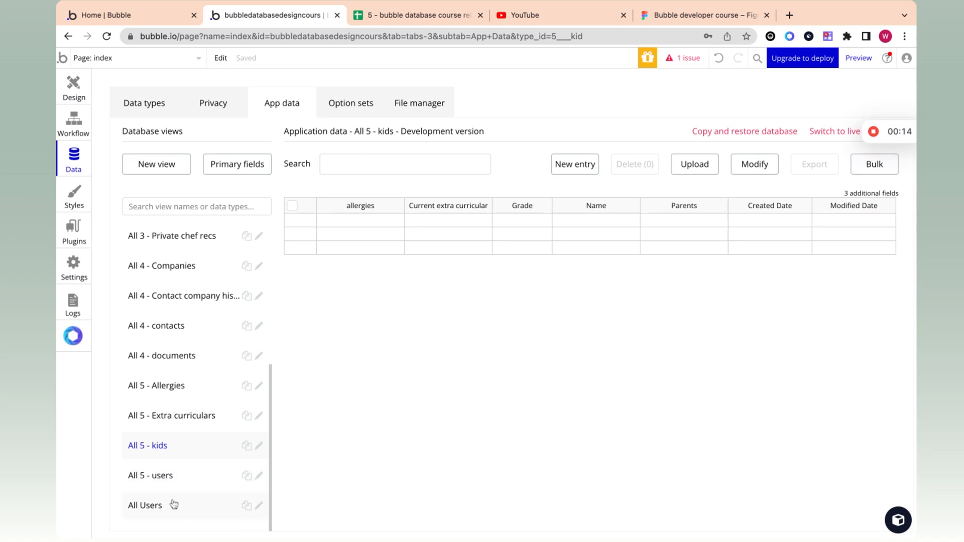
{"action": "left_click", "coordinate": [173, 481]}
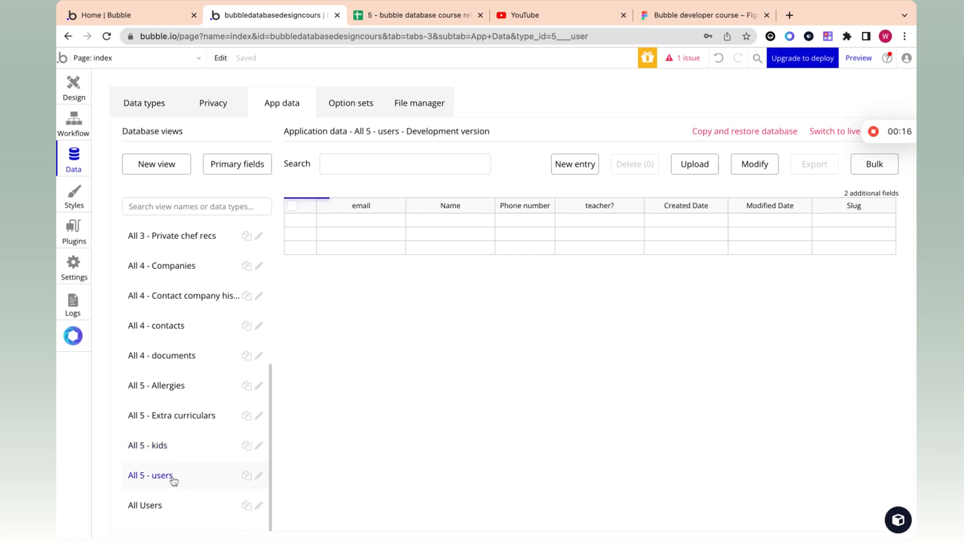
Step: Add a non-teacher user 'test non teacher' with a test e-mail and phone number
{"action": "left_click", "coordinate": [586, 166]}
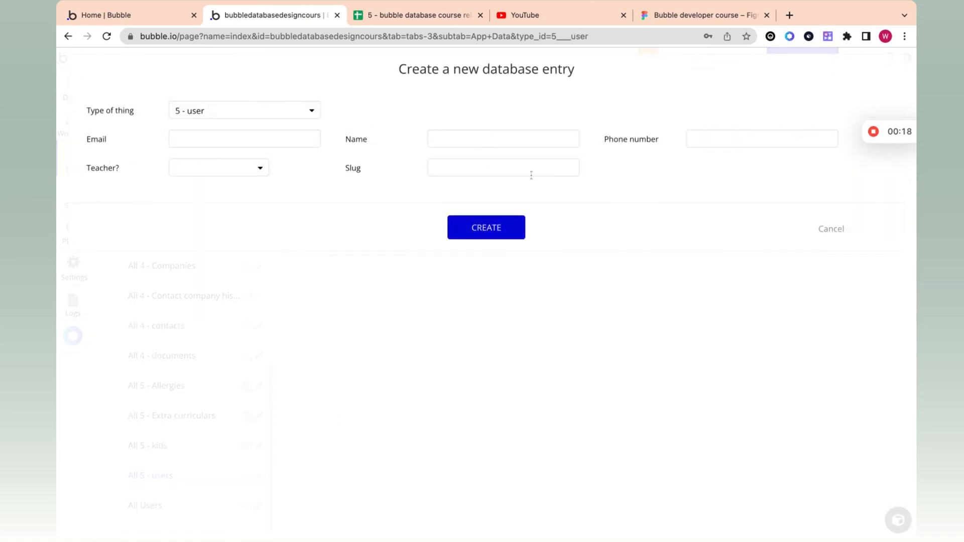
{"action": "left_click", "coordinate": [262, 141]}
{"action": "type", "text": "test@test.com"}
{"action": "left_click", "coordinate": [255, 166]}
{"action": "left_click", "coordinate": [205, 209]}
{"action": "left_click", "coordinate": [440, 137]}
{"action": "type", "text": "test no"}
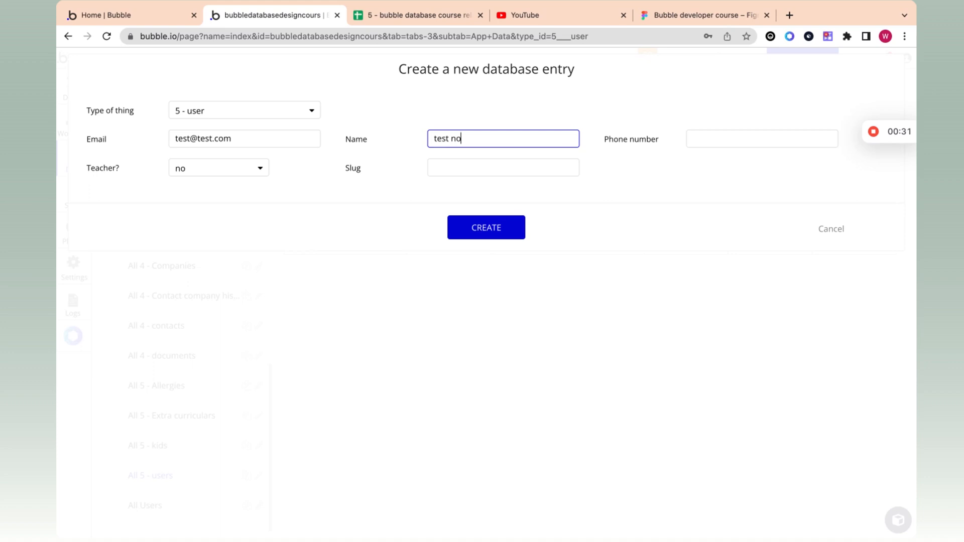
{"action": "type", "text": "n teacher"}
{"action": "left_click", "coordinate": [764, 136]}
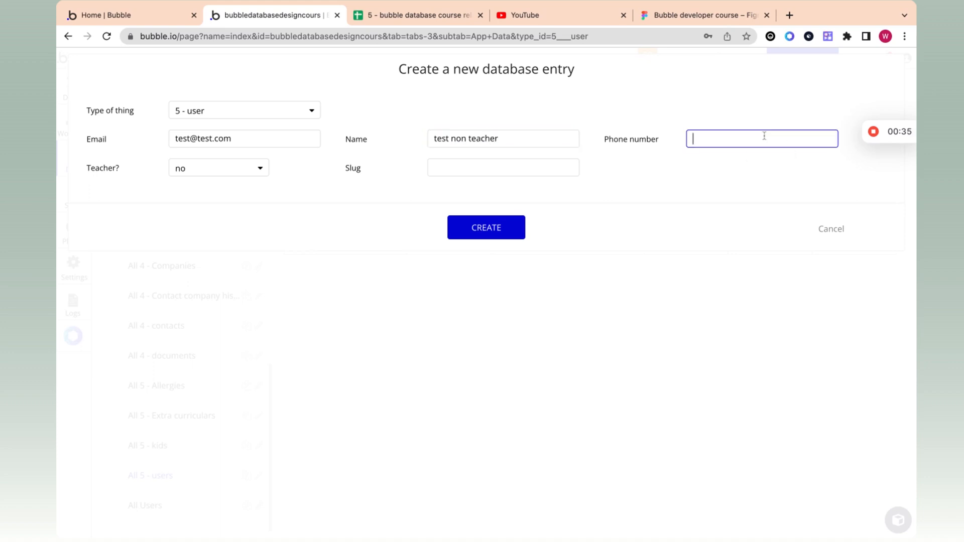
{"action": "left_click", "coordinate": [474, 224]}
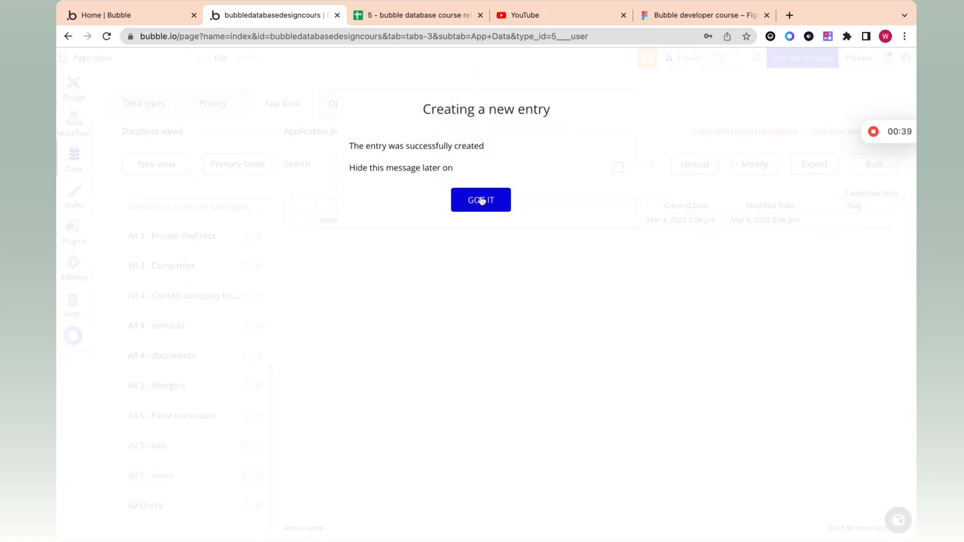
{"action": "left_click", "coordinate": [477, 200]}
Step: Add a second non-teacher user, 'test non teacher 2', with its e-mail and phone number
{"action": "left_click", "coordinate": [573, 167]}
{"action": "left_click", "coordinate": [256, 136]}
{"action": "type", "text": "test"}
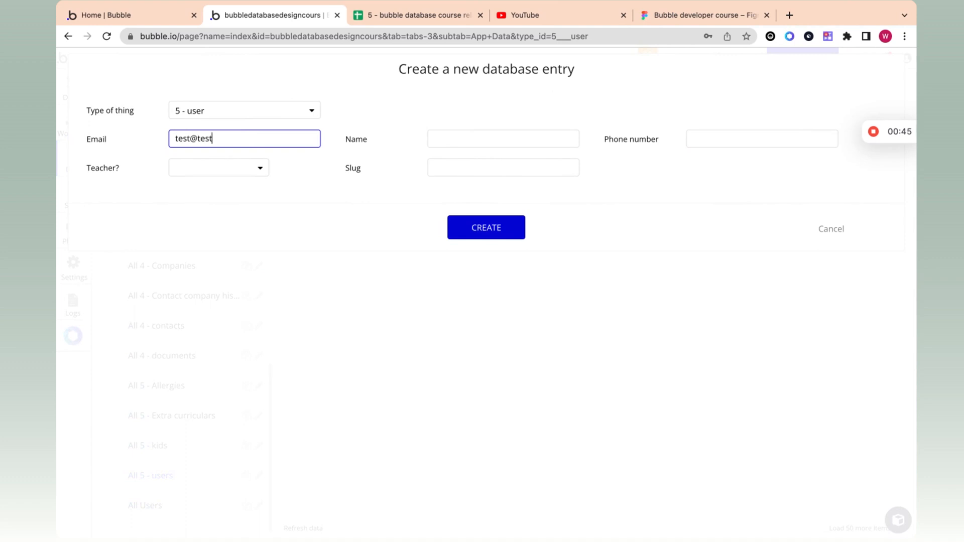
{"action": "type", "text": "1@test"}
{"action": "left_click", "coordinate": [190, 140]}
{"action": "type", "text": "1"}
{"action": "left_click", "coordinate": [250, 145]}
{"action": "type", "text": ".com"}
{"action": "left_click", "coordinate": [450, 146]}
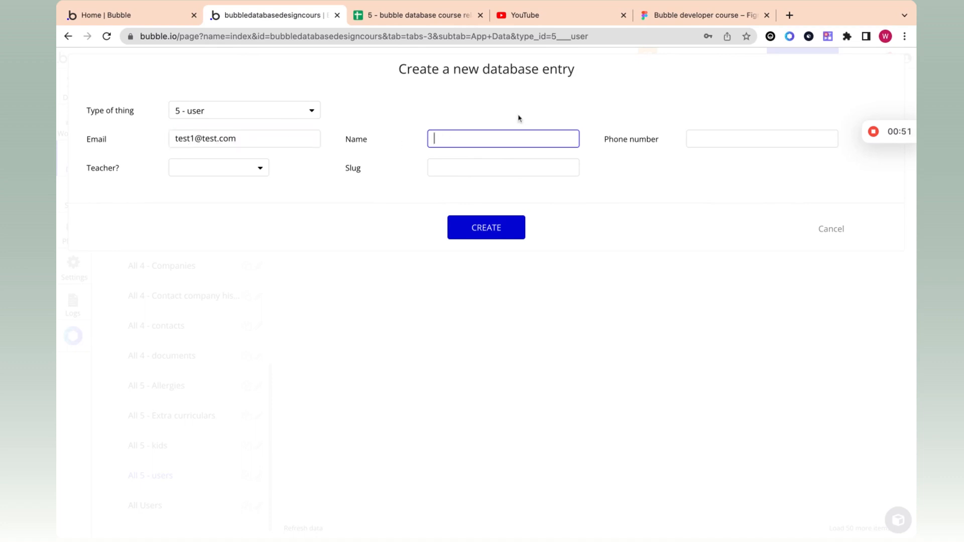
{"action": "type", "text": "test non teacher 2"}
{"action": "left_click", "coordinate": [748, 140]}
{"action": "type", "text": "934876937"}
{"action": "left_click", "coordinate": [226, 167]}
{"action": "left_click", "coordinate": [221, 206]}
{"action": "left_click", "coordinate": [476, 233]}
{"action": "left_click", "coordinate": [478, 201]}
Step: Add user 'teacher 1' with e-mail and phone number, Teacher? set to yes
{"action": "left_click", "coordinate": [575, 166]}
{"action": "left_click", "coordinate": [240, 139]}
{"action": "type", "text": "teach"}
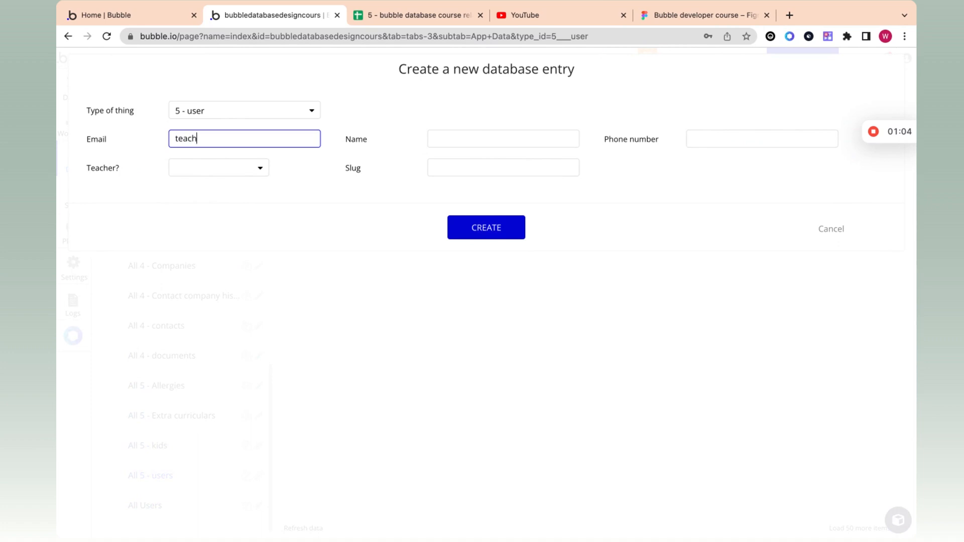
{"action": "type", "text": "er1@test.com"}
{"action": "left_click", "coordinate": [452, 138]}
{"action": "type", "text": "teacher 1"}
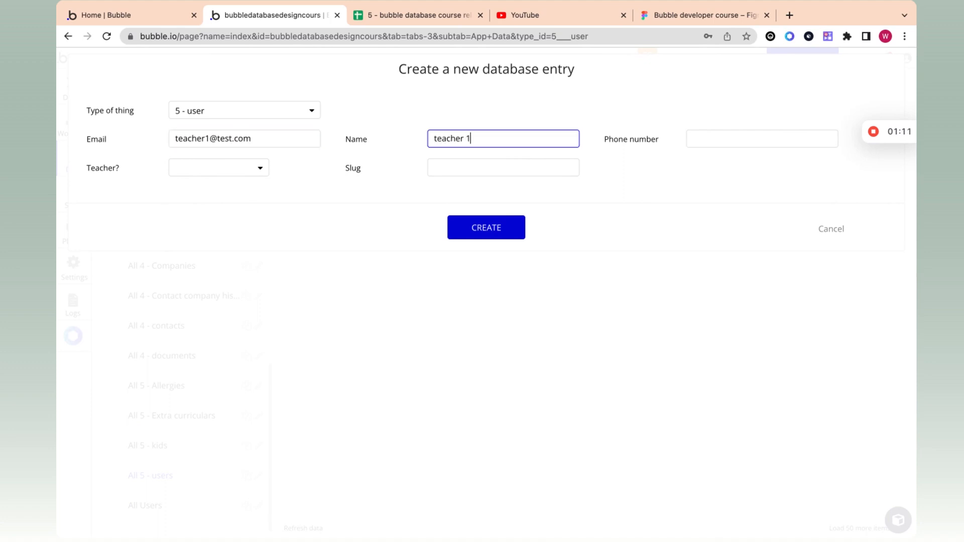
{"action": "left_click", "coordinate": [775, 146]}
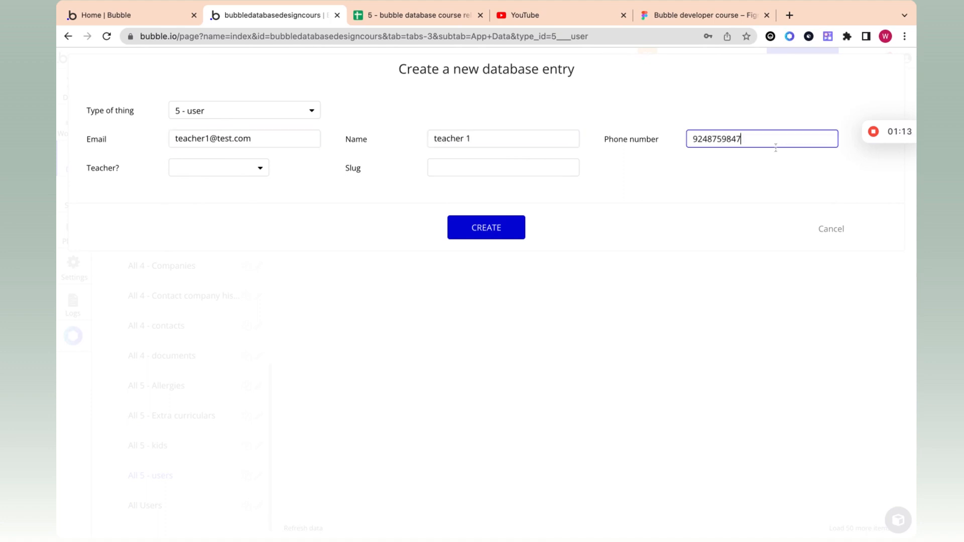
{"action": "left_click", "coordinate": [230, 167]}
{"action": "left_click", "coordinate": [223, 188]}
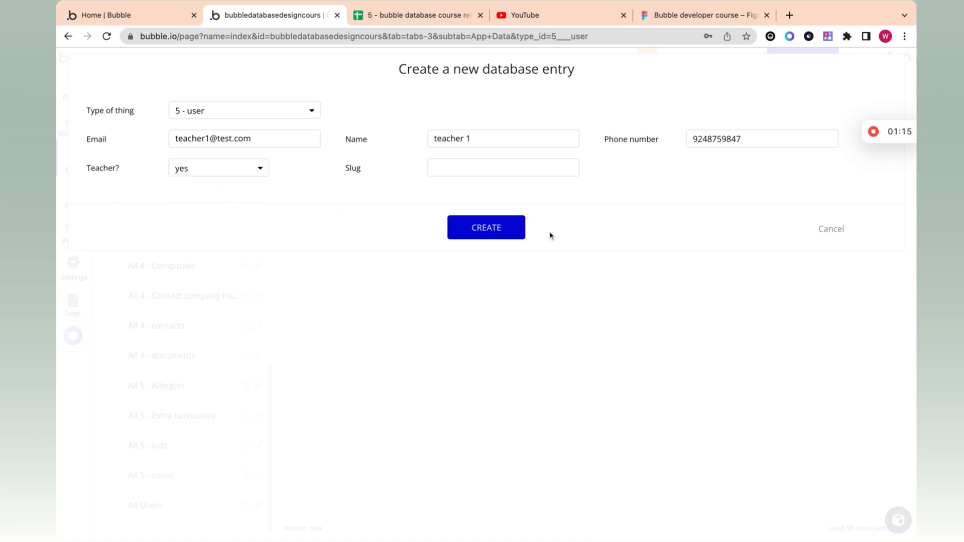
{"action": "left_click", "coordinate": [519, 233]}
{"action": "left_click", "coordinate": [473, 201]}
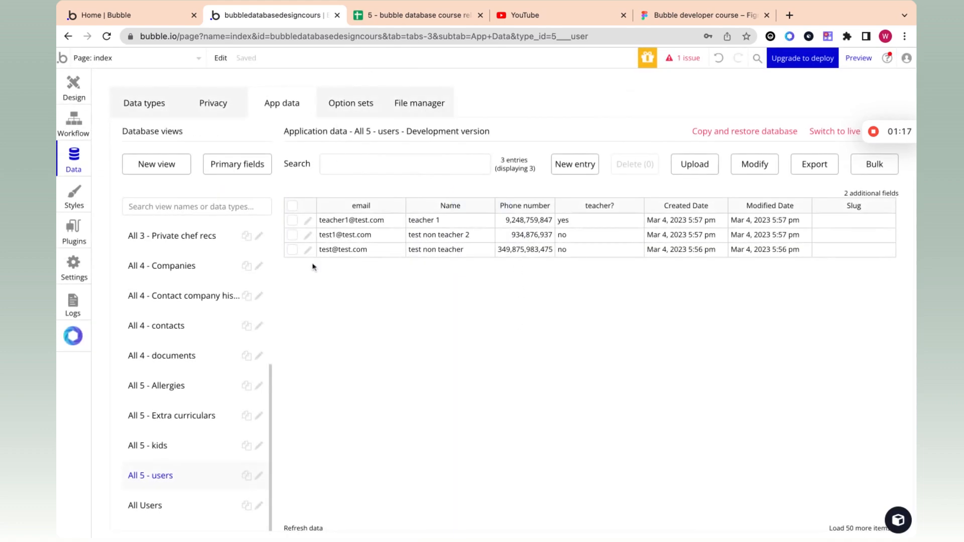
Step: Add user 'teacher 2' marked as a teacher, then point out the four users in the table
{"action": "left_click", "coordinate": [565, 167]}
{"action": "left_click", "coordinate": [203, 139]}
{"action": "type", "text": "teacher2@"}
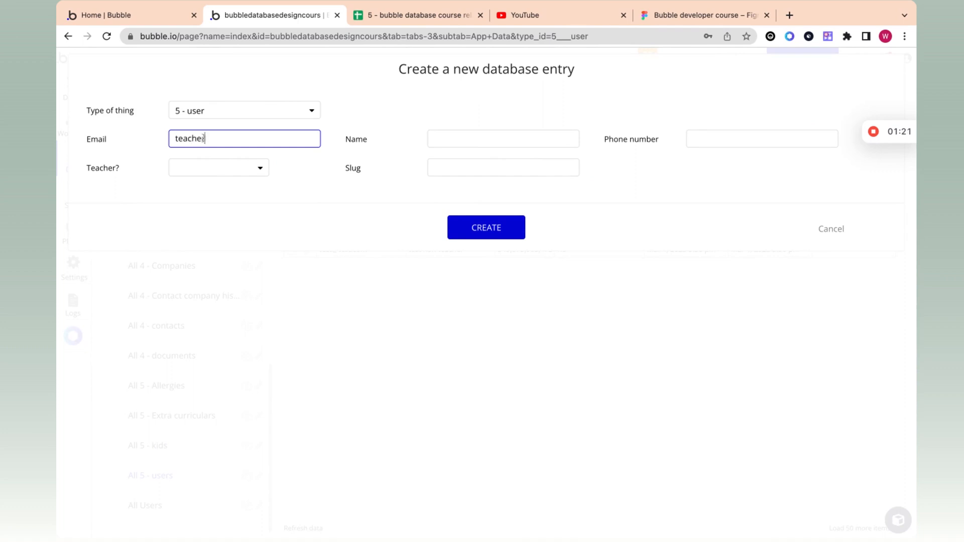
{"action": "type", "text": "test.com"}
{"action": "left_click", "coordinate": [459, 138]}
{"action": "type", "text": "teacher 2"}
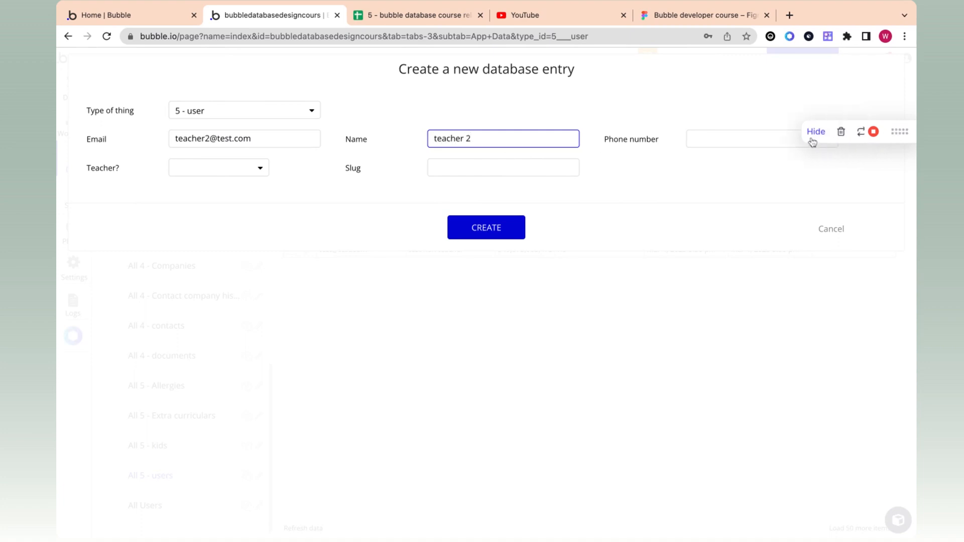
{"action": "left_click", "coordinate": [712, 142]}
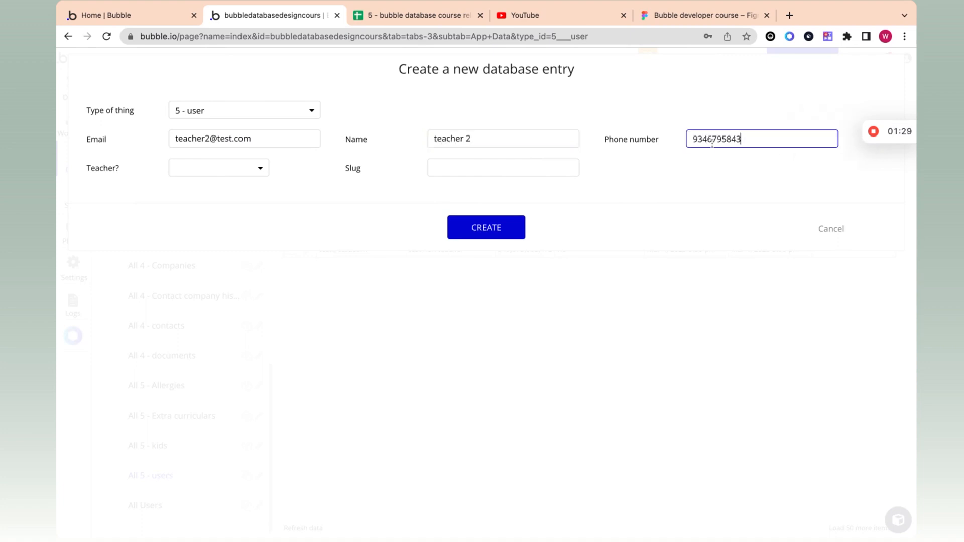
{"action": "left_click", "coordinate": [192, 171]}
{"action": "left_click", "coordinate": [210, 188]}
{"action": "left_click", "coordinate": [467, 234]}
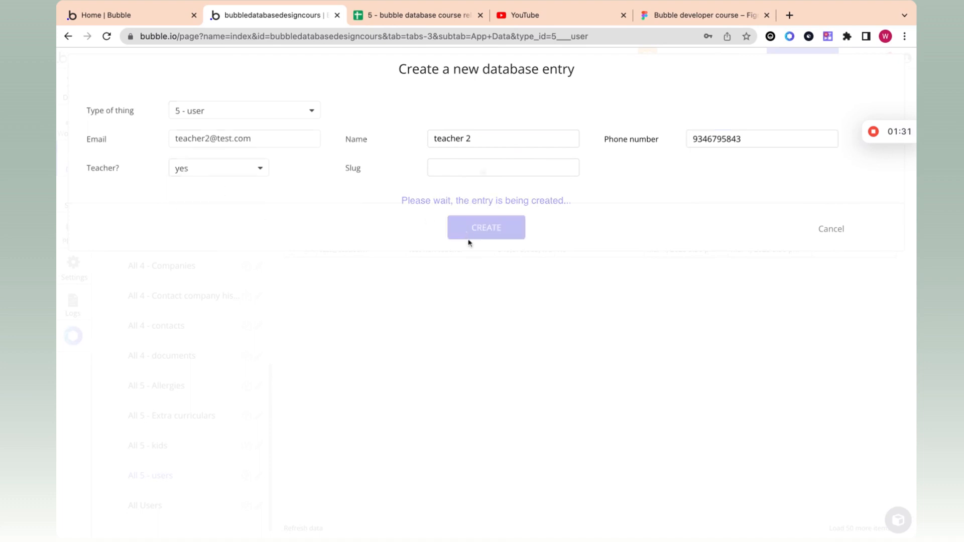
{"action": "left_click", "coordinate": [481, 201]}
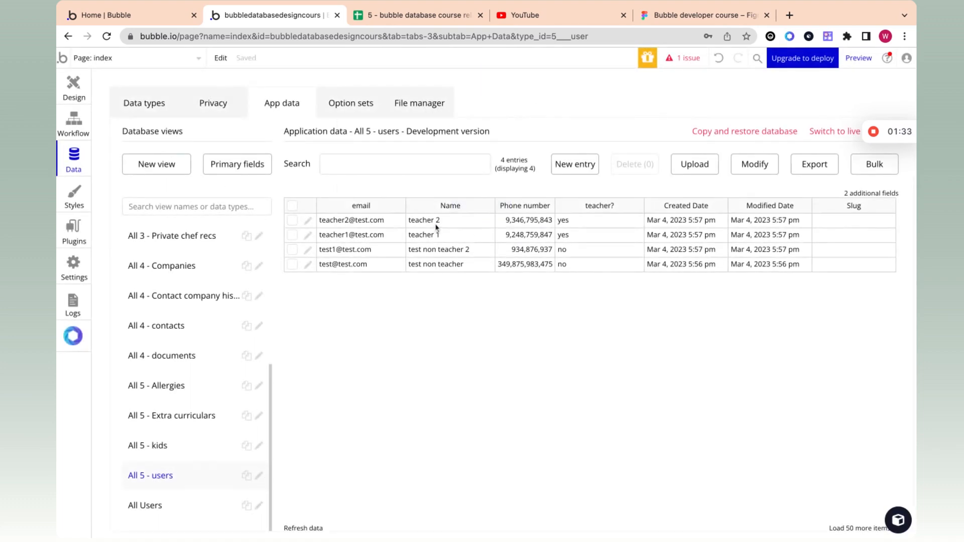
{"action": "left_click", "coordinate": [437, 226]}
{"action": "left_click_drag", "start_coordinate": [435, 250], "coordinate": [424, 273]}
{"action": "left_click", "coordinate": [457, 241]}
Step: Start a Soccer entry in the empty Extra curriculars table, then cancel it
{"action": "left_click", "coordinate": [200, 416]}
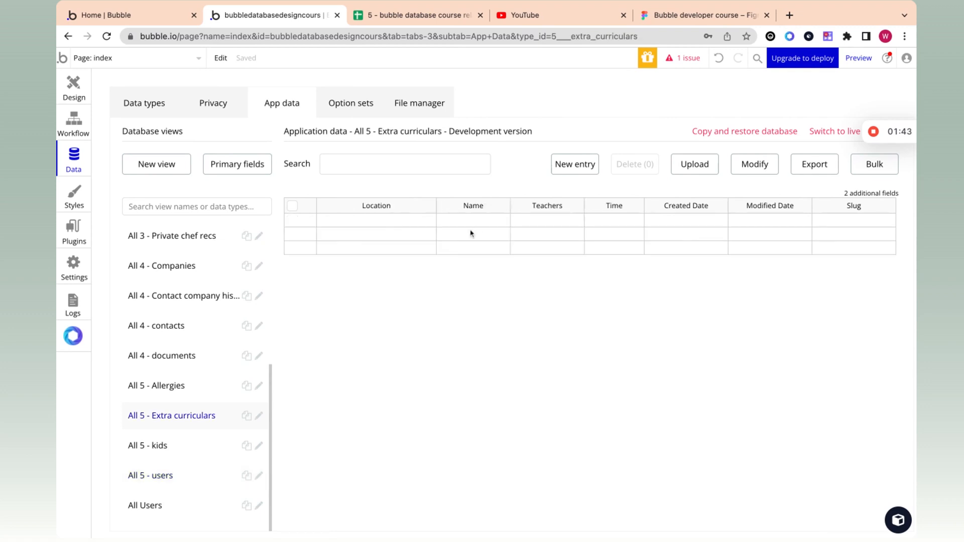
{"action": "left_click", "coordinate": [568, 167]}
{"action": "left_click", "coordinate": [522, 143]}
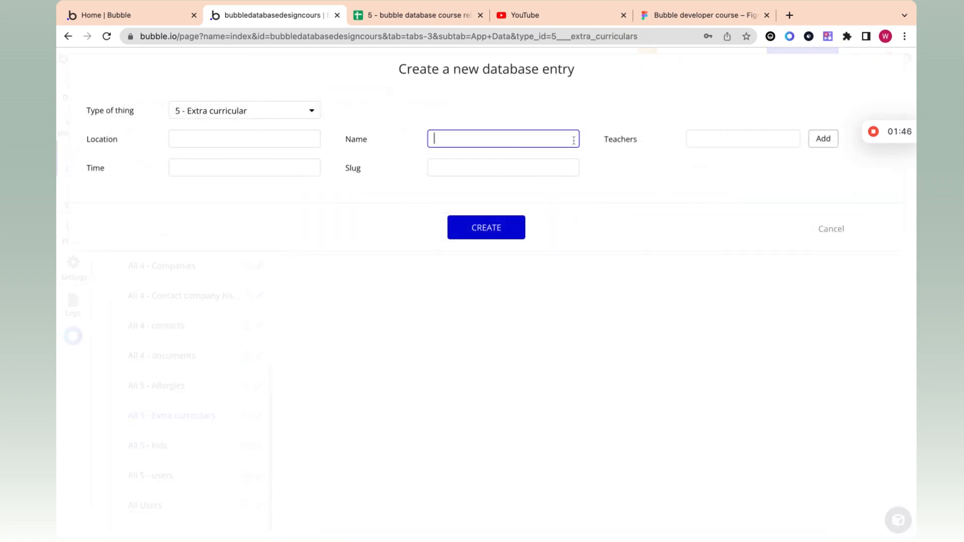
{"action": "type", "text": "Soccer"}
{"action": "left_click", "coordinate": [703, 137]}
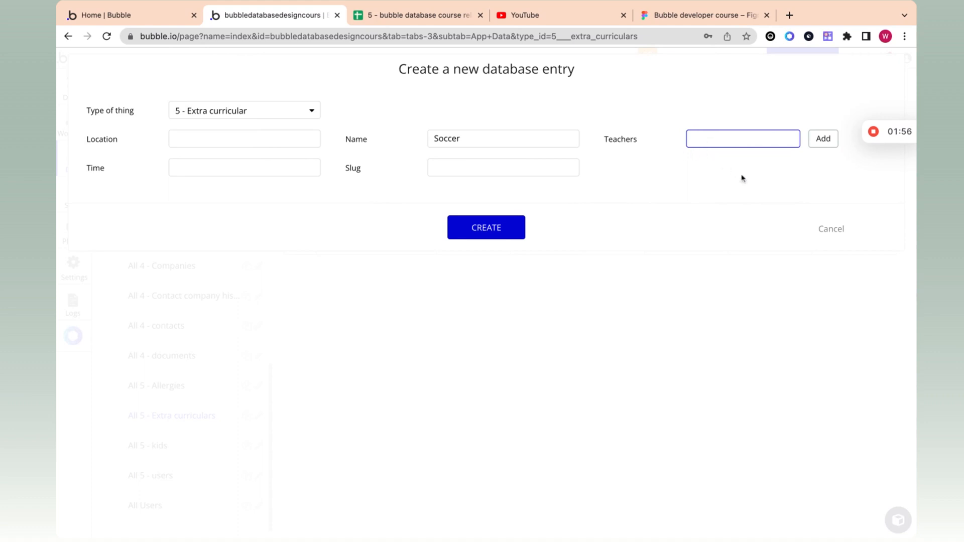
{"action": "left_click", "coordinate": [840, 233]}
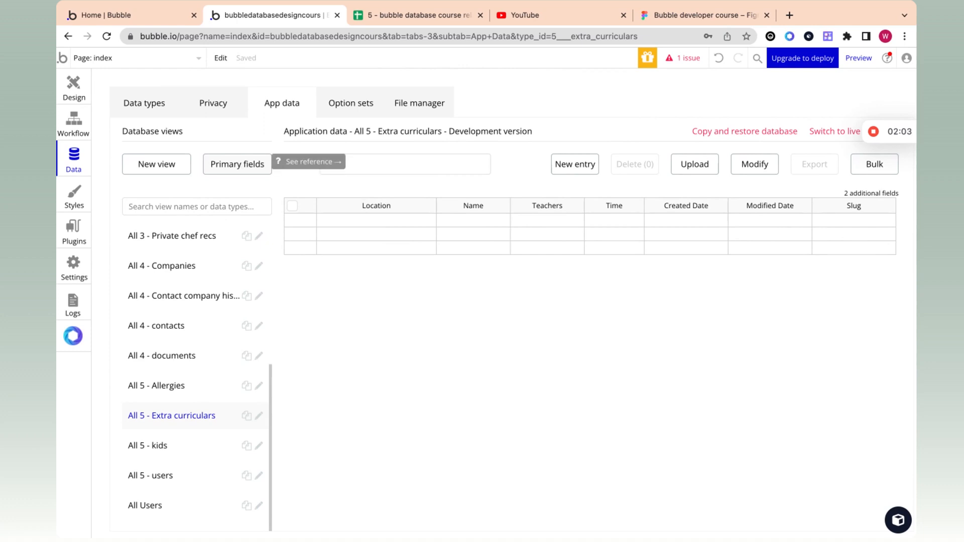
Step: Point out the empty Location and Teachers fields, then go to the Kids planning sheet
{"action": "left_click", "coordinate": [345, 227]}
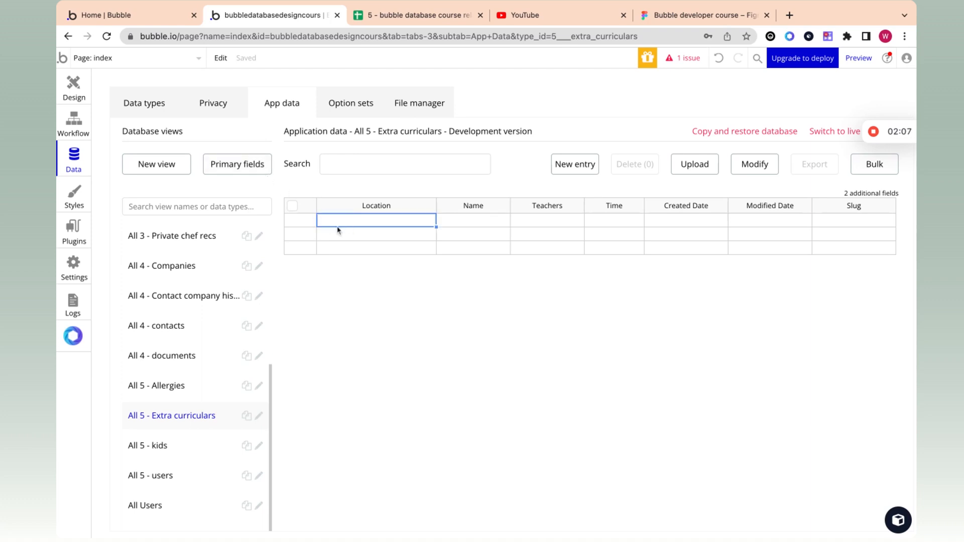
{"action": "left_click", "coordinate": [564, 224]}
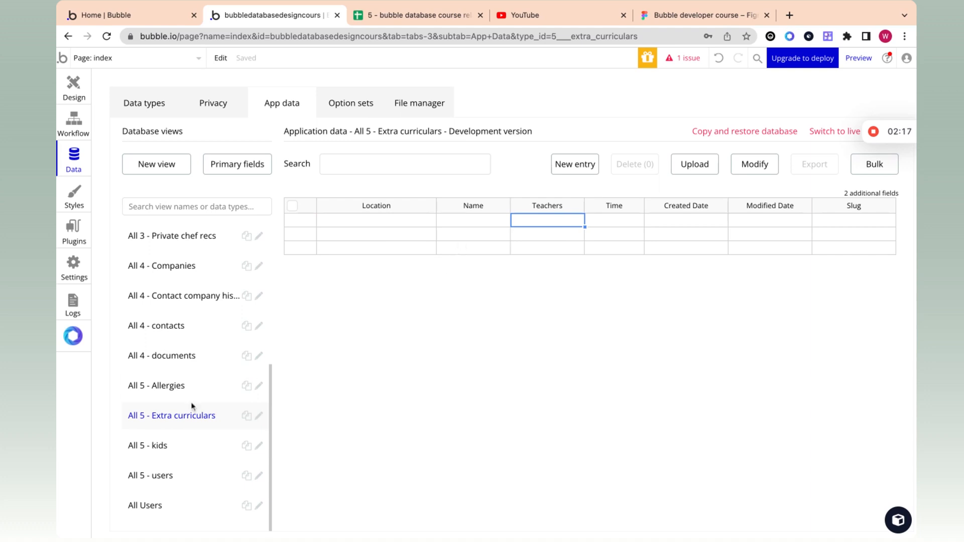
{"action": "key", "text": "ctrl+Tab"}
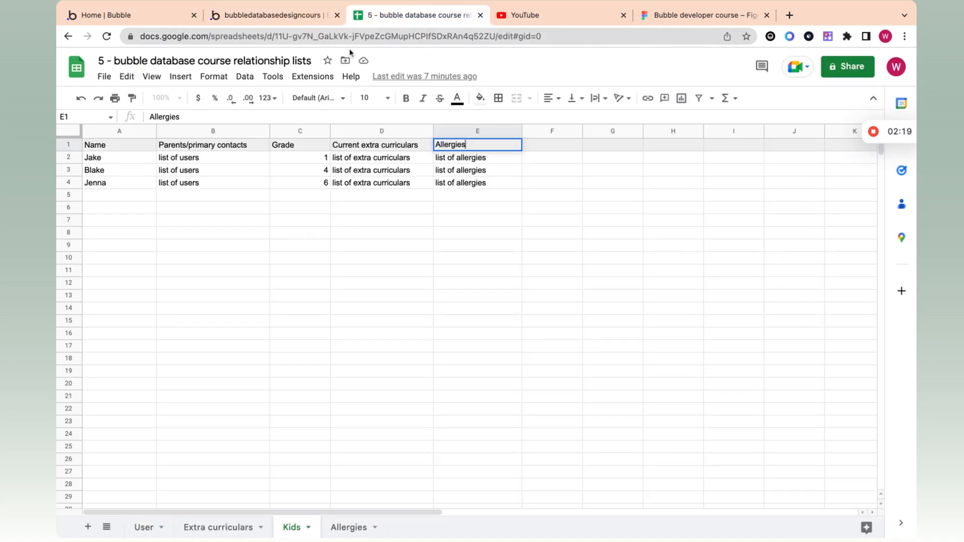
Step: Select Jake's row on the Kids sheet, then show Bubble's users data table
{"action": "left_click", "coordinate": [75, 159]}
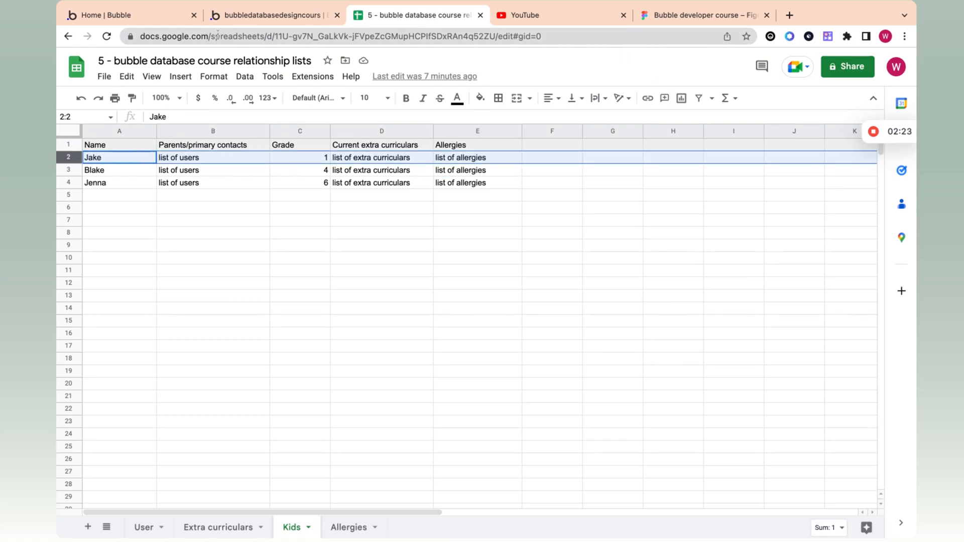
{"action": "left_click", "coordinate": [236, 19]}
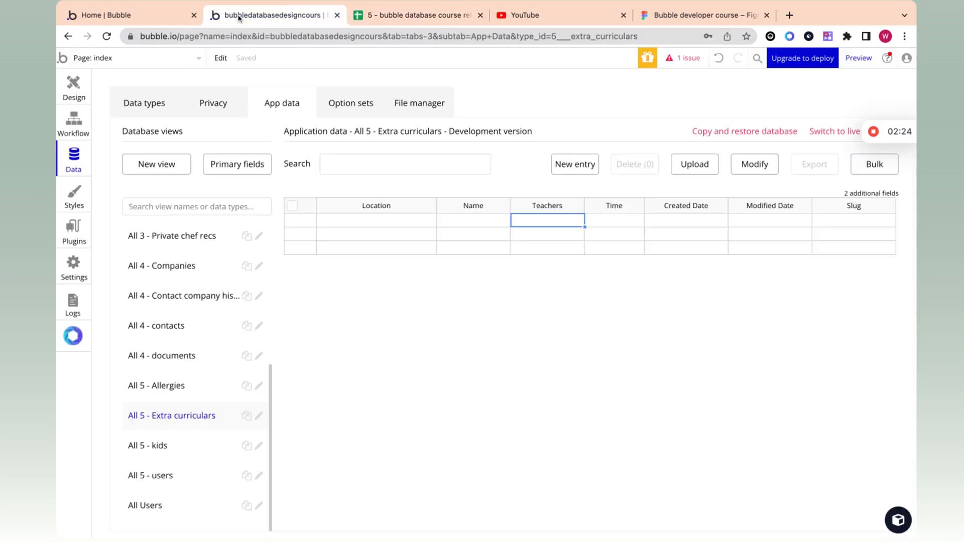
{"action": "left_click", "coordinate": [166, 475]}
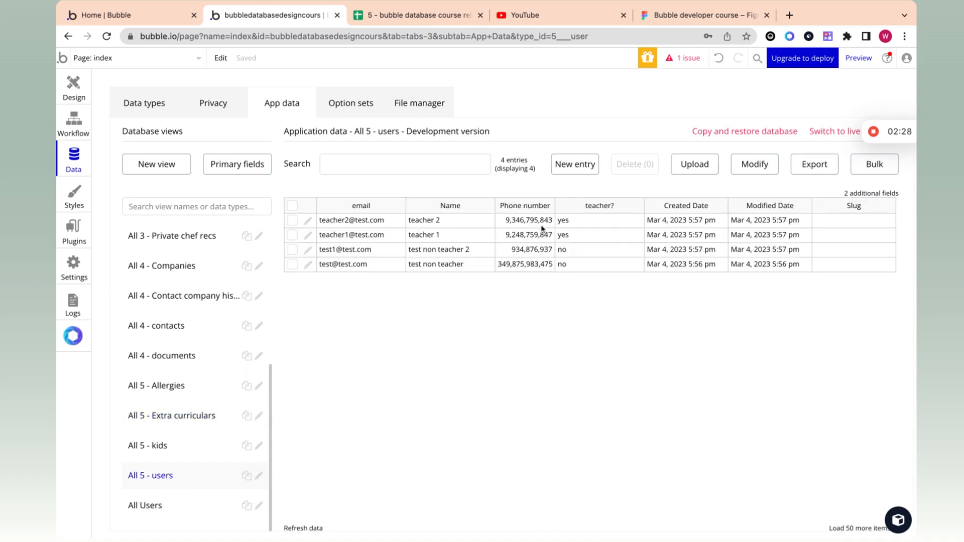
Step: Add the Unique id field to the users data view and save it
{"action": "left_click", "coordinate": [884, 195]}
{"action": "left_click", "coordinate": [422, 185]}
{"action": "left_click", "coordinate": [494, 297]}
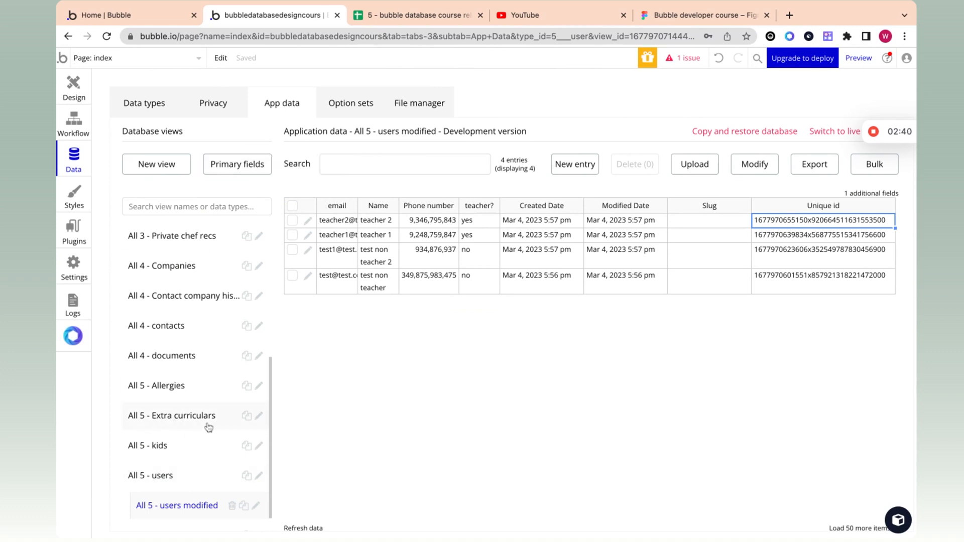
Step: Set Name as the primary display field for the user, allergy, kid and Extra curricular types
{"action": "left_click", "coordinate": [251, 165]}
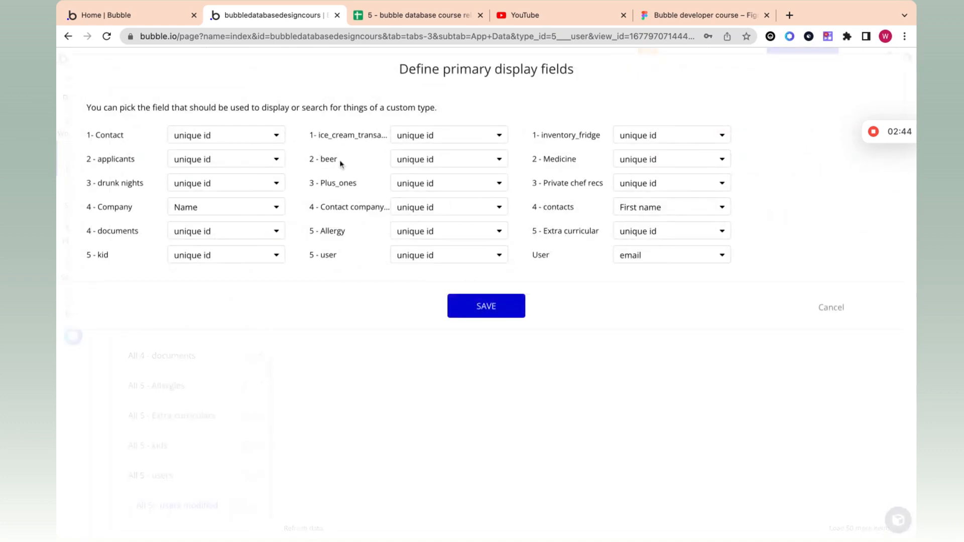
{"action": "left_click", "coordinate": [436, 256]}
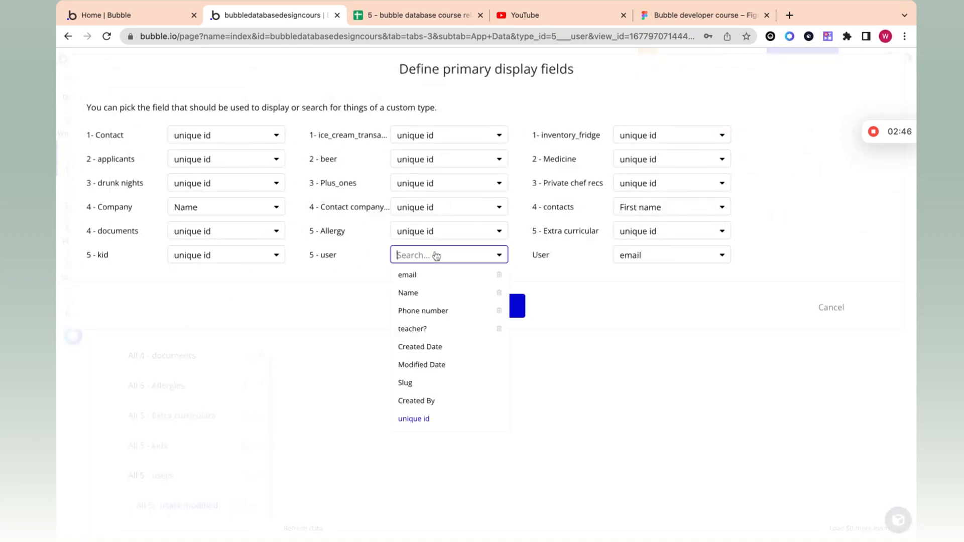
{"action": "left_click", "coordinate": [422, 294]}
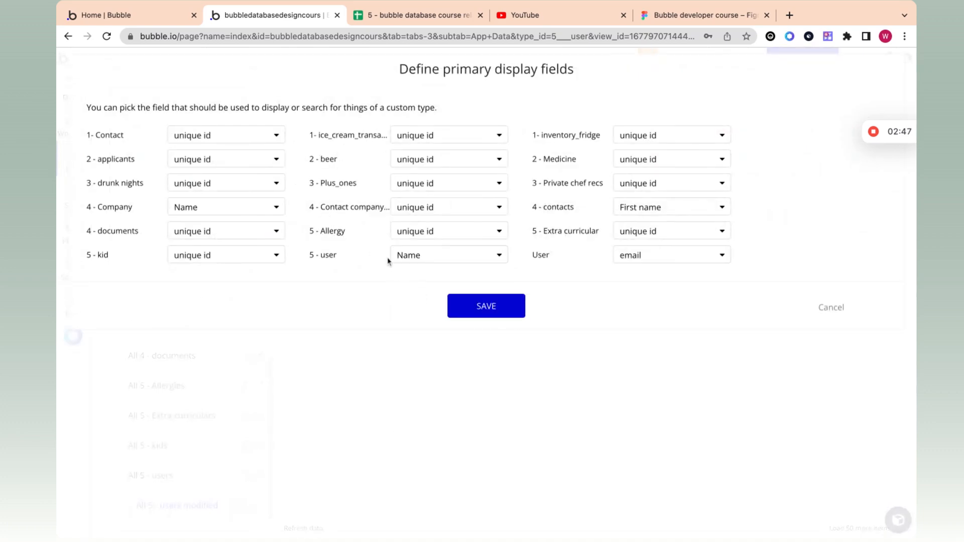
{"action": "left_click", "coordinate": [405, 233]}
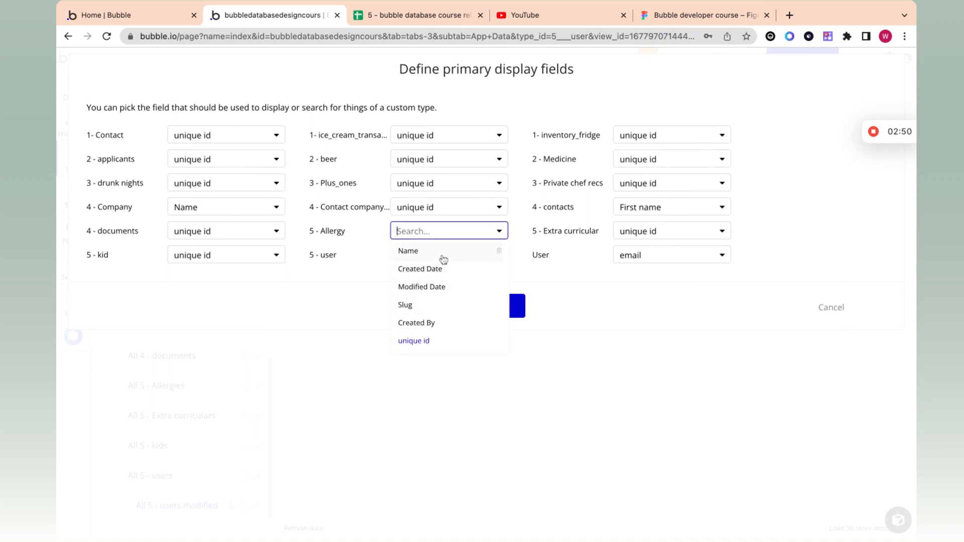
{"action": "left_click", "coordinate": [442, 256]}
{"action": "left_click", "coordinate": [243, 262]}
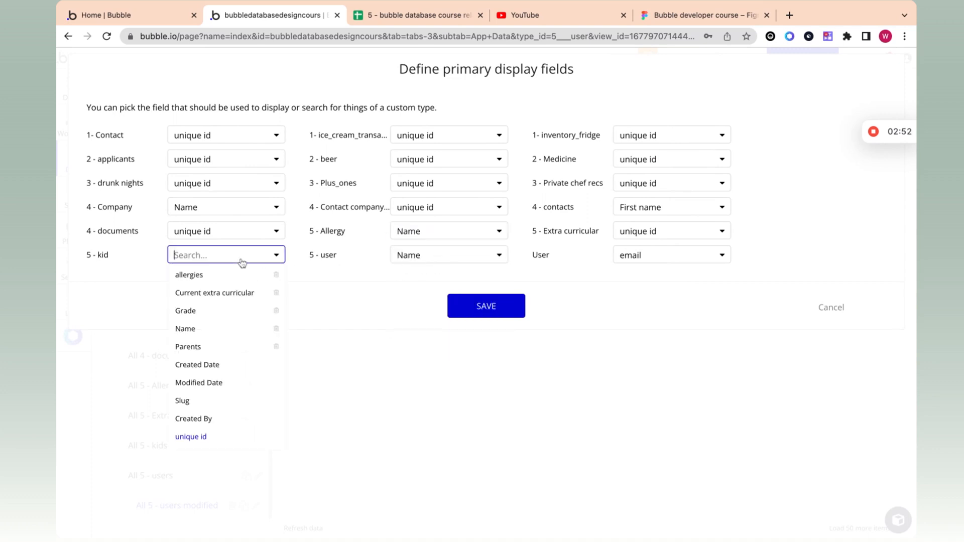
{"action": "left_click", "coordinate": [185, 329]}
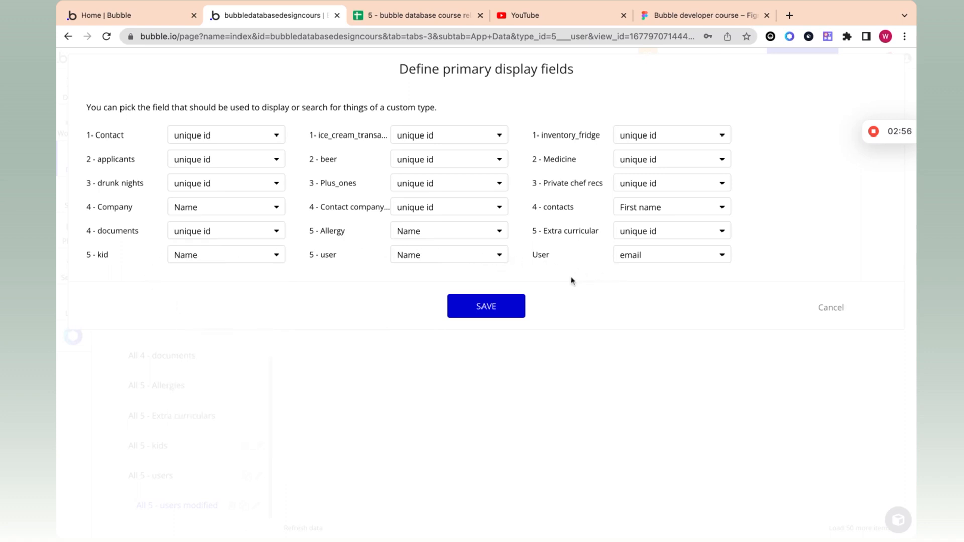
{"action": "left_click", "coordinate": [627, 232]}
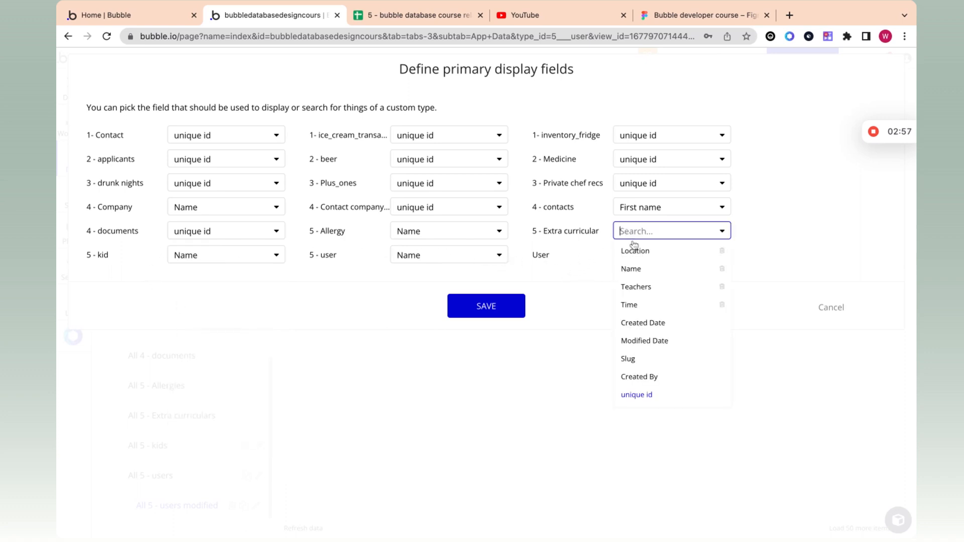
{"action": "left_click", "coordinate": [651, 272]}
{"action": "left_click", "coordinate": [502, 306]}
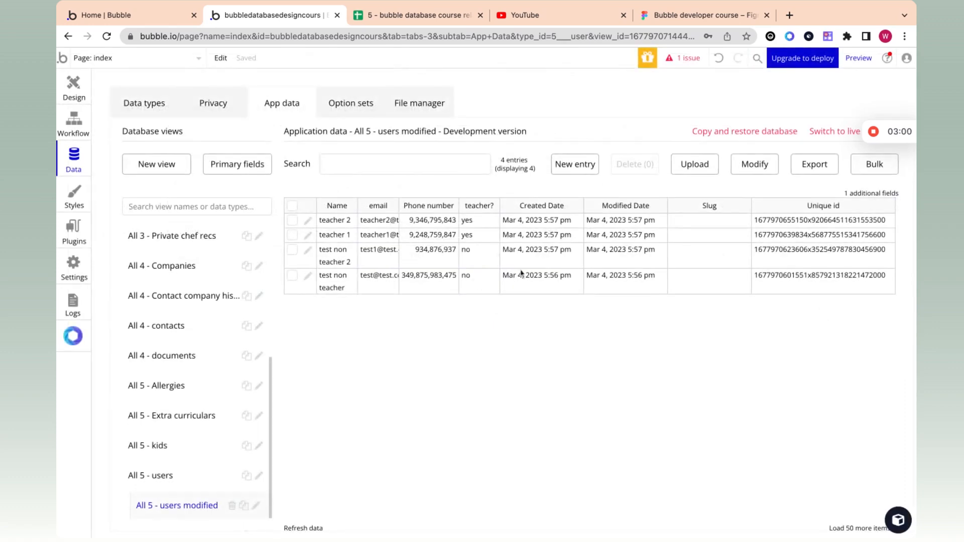
Step: Start a new Extra curricular entry named Soccer
{"action": "left_click", "coordinate": [180, 413]}
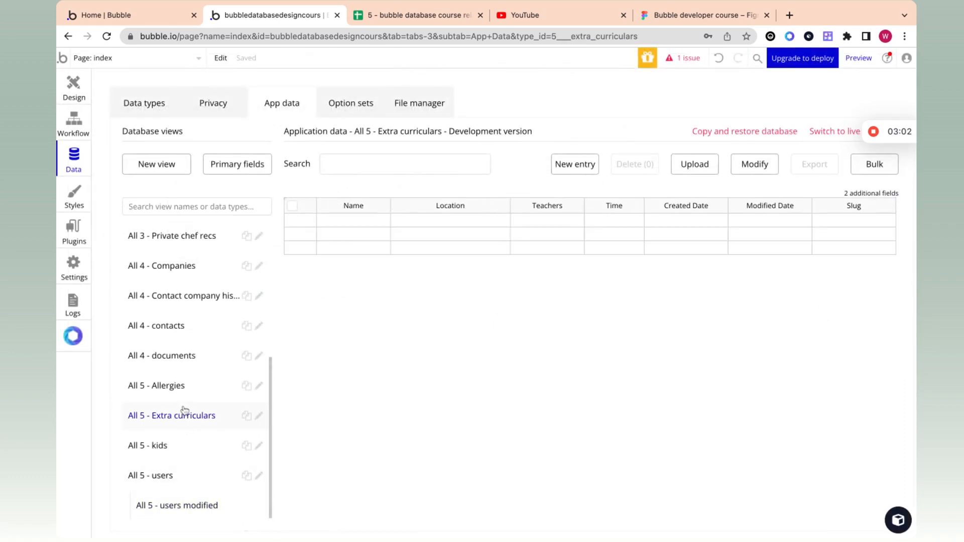
{"action": "left_click", "coordinate": [578, 166]}
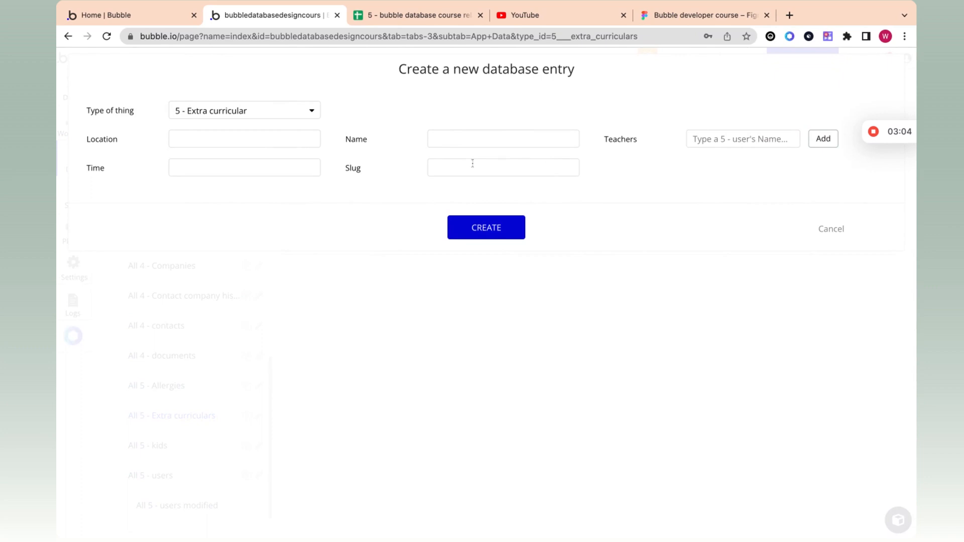
{"action": "left_click", "coordinate": [476, 146]}
{"action": "type", "text": "Soccer"}
Step: Add teacher 1 and teacher 2 as Soccer's teachers
{"action": "left_click", "coordinate": [765, 131]}
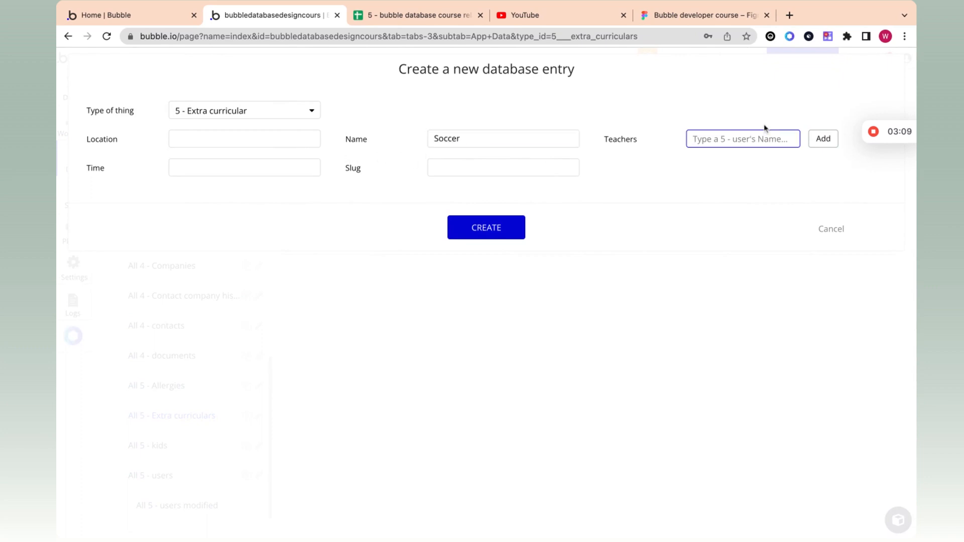
{"action": "type", "text": "teah"}
{"action": "key", "text": "BackSpace"}
{"action": "key", "text": "BackSpace"}
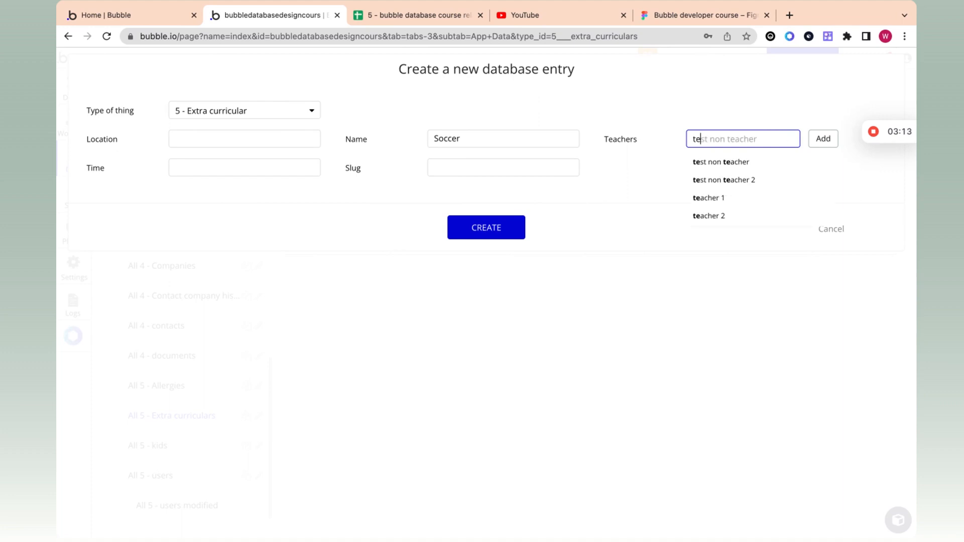
{"action": "type", "text": "a"}
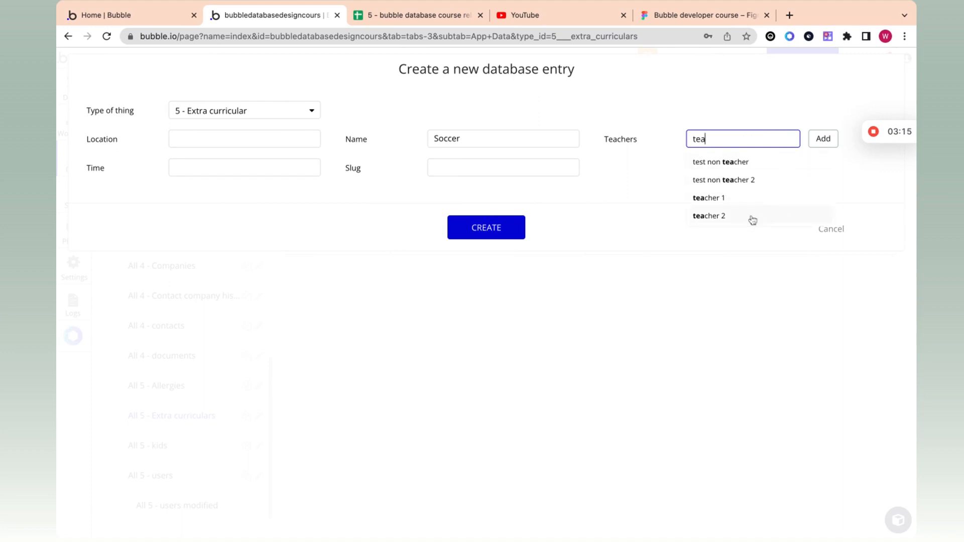
{"action": "left_click", "coordinate": [727, 202]}
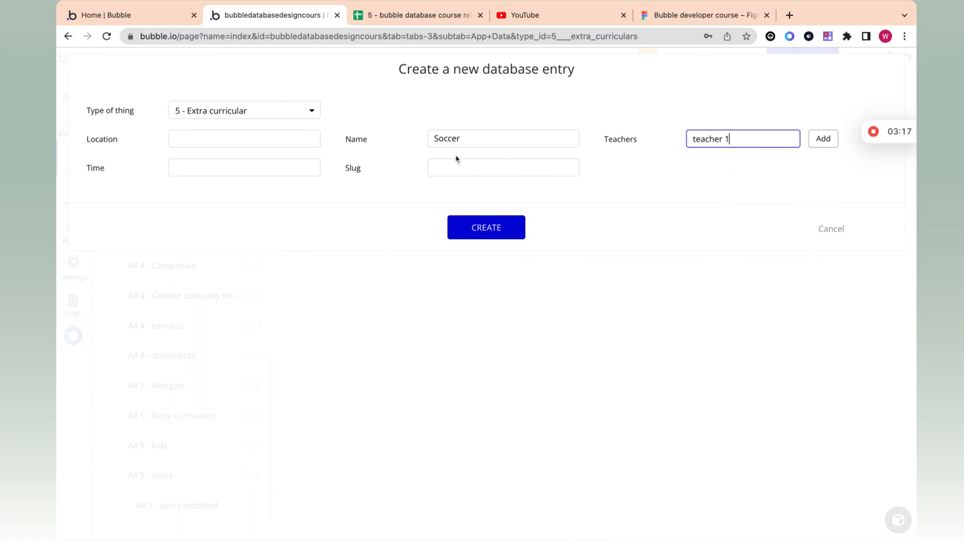
{"action": "left_click", "coordinate": [824, 139]}
{"action": "left_click", "coordinate": [721, 157]}
{"action": "type", "text": "teacher"}
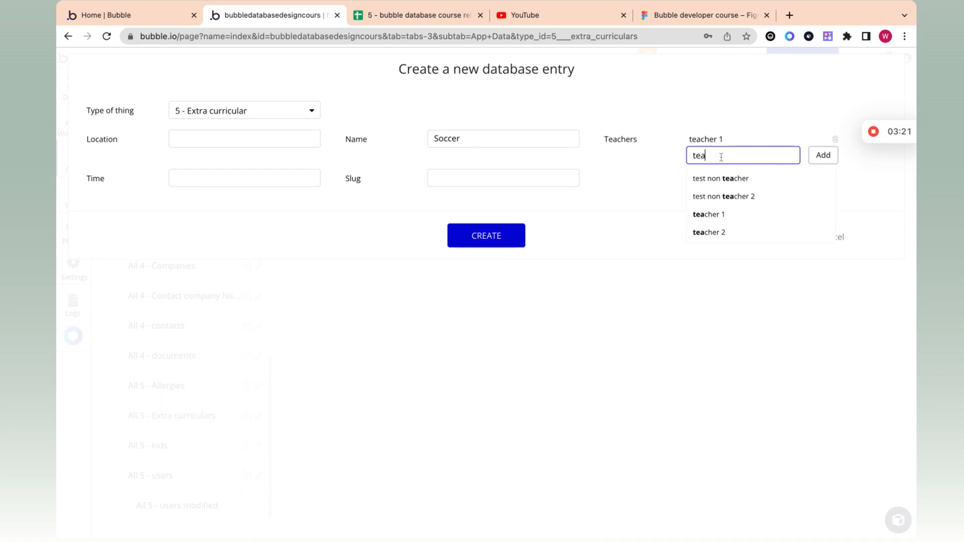
{"action": "left_click", "coordinate": [703, 231]}
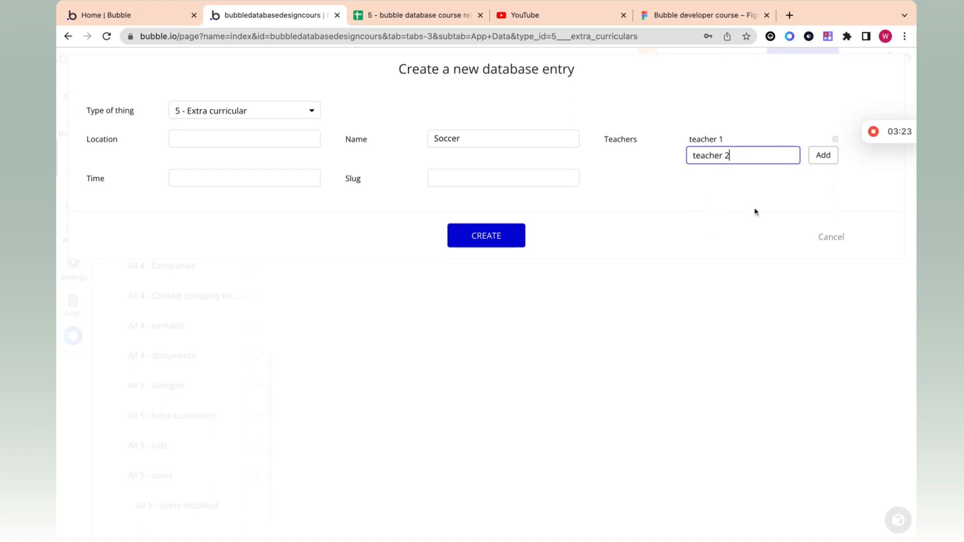
{"action": "left_click", "coordinate": [811, 158]}
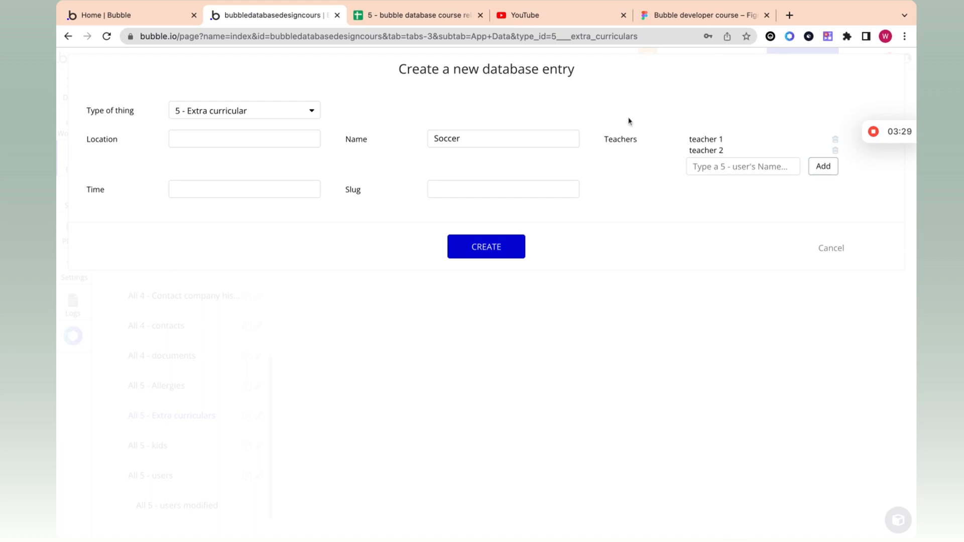
Step: Check Soccer's teachers in charge on the spreadsheet's Extra curriculars sheet
{"action": "left_click", "coordinate": [422, 15]}
{"action": "left_click", "coordinate": [245, 536]}
{"action": "left_click", "coordinate": [331, 169]}
{"action": "left_click", "coordinate": [351, 159]}
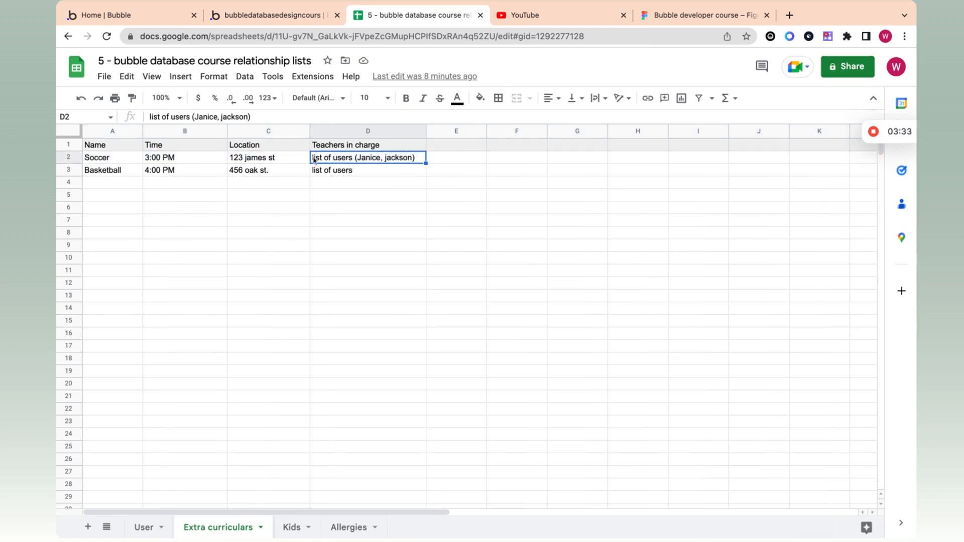
{"action": "left_click", "coordinate": [144, 527]}
Step: Create the Soccer entry and begin another new extra curricular entry
{"action": "left_click", "coordinate": [320, 23]}
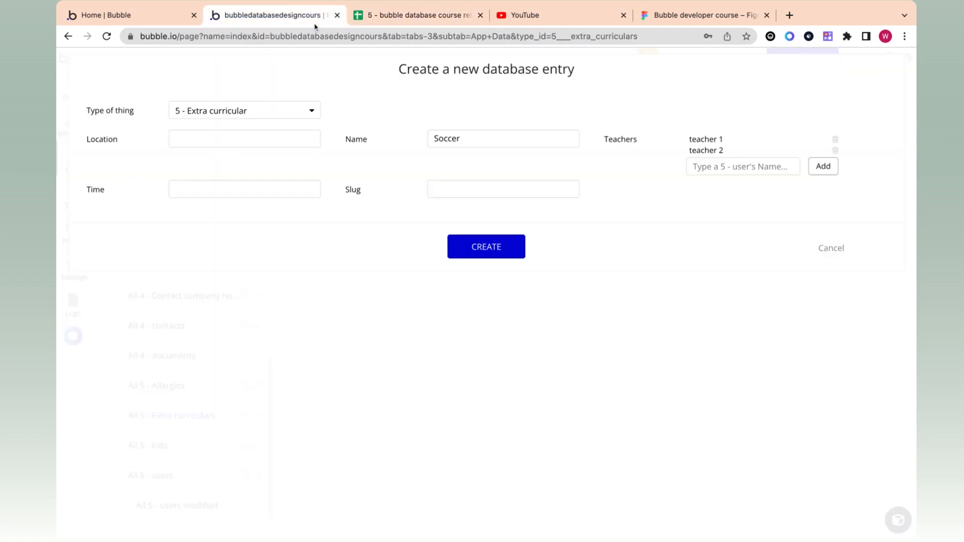
{"action": "left_click", "coordinate": [477, 250]}
{"action": "left_click", "coordinate": [488, 201]}
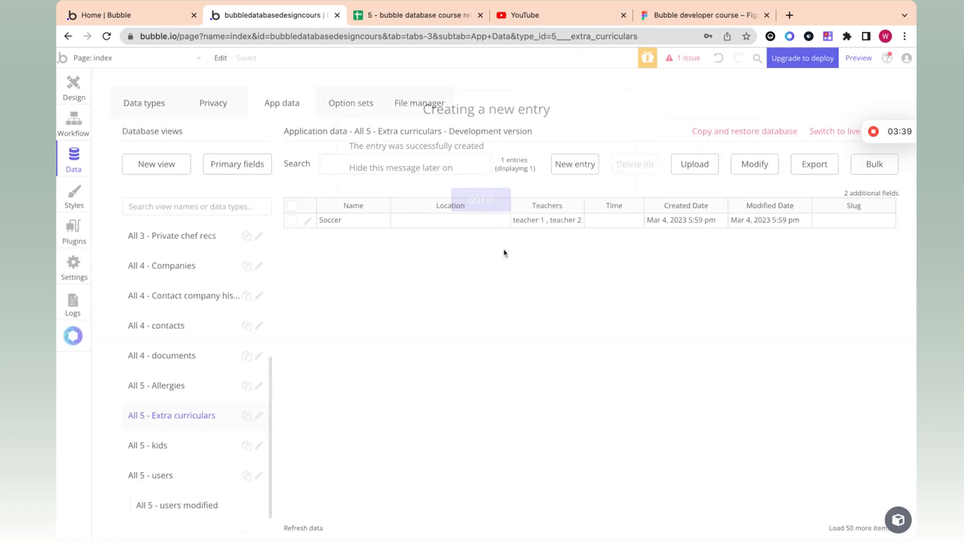
{"action": "left_click", "coordinate": [561, 168]}
Step: Name the new entry Football and add teacher 1 and teacher 2 as its teachers
{"action": "left_click", "coordinate": [476, 145]}
{"action": "type", "text": "Football"}
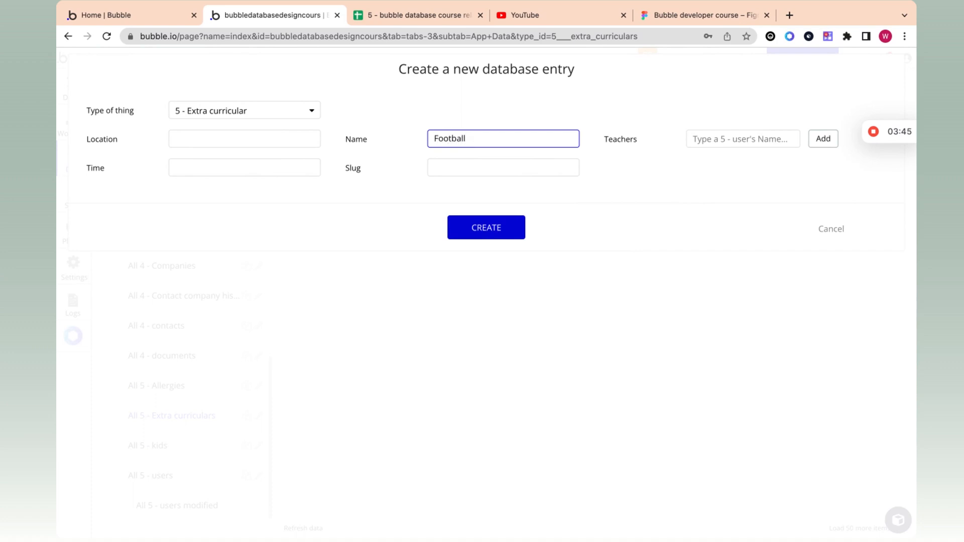
{"action": "left_click", "coordinate": [234, 143]}
{"action": "left_click", "coordinate": [197, 172]}
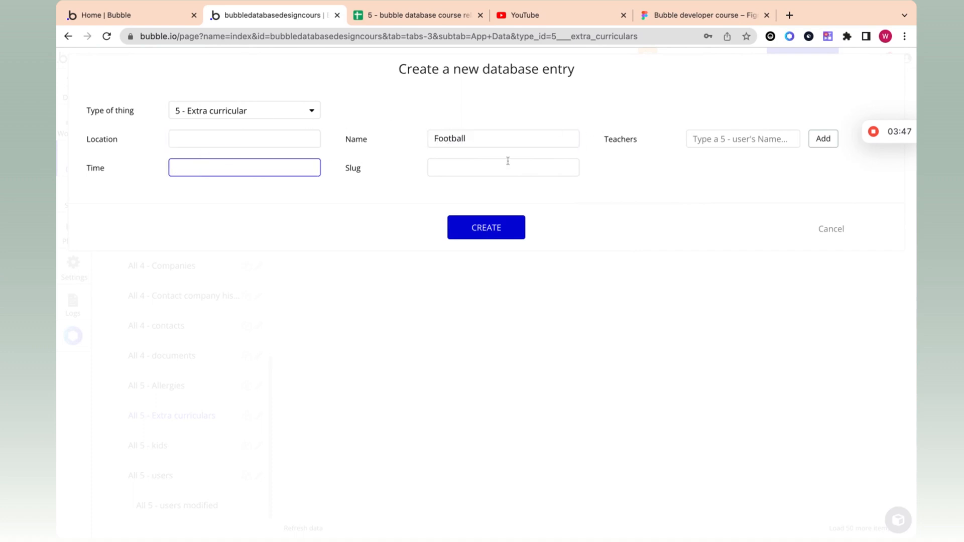
{"action": "left_click", "coordinate": [713, 133]}
{"action": "type", "text": "teacher"}
{"action": "left_click", "coordinate": [723, 198]}
{"action": "left_click", "coordinate": [823, 138]}
{"action": "left_click", "coordinate": [746, 153]}
{"action": "type", "text": "teacher"}
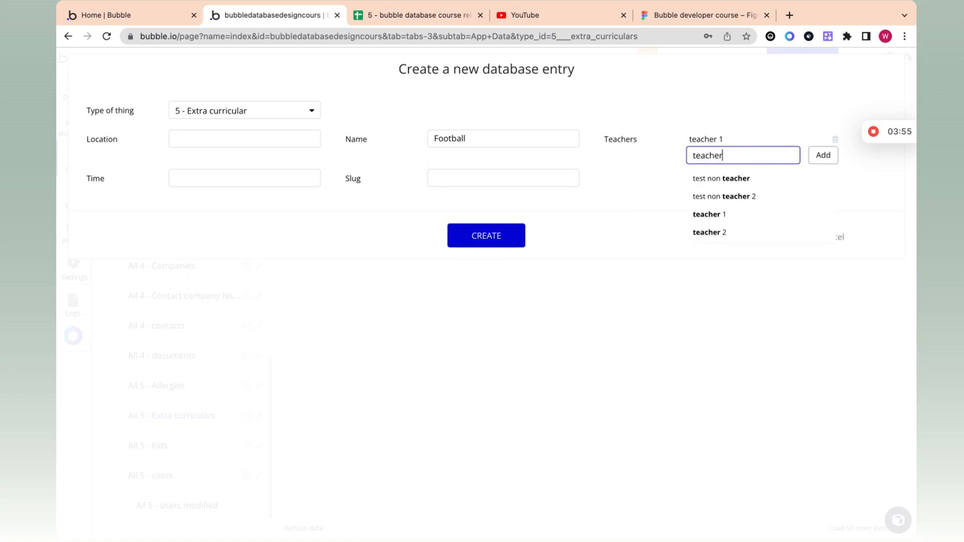
{"action": "left_click", "coordinate": [726, 233]}
{"action": "left_click", "coordinate": [822, 157]}
Step: Create the Football entry, review the Soccer row, and open the Allergies data
{"action": "left_click", "coordinate": [501, 251]}
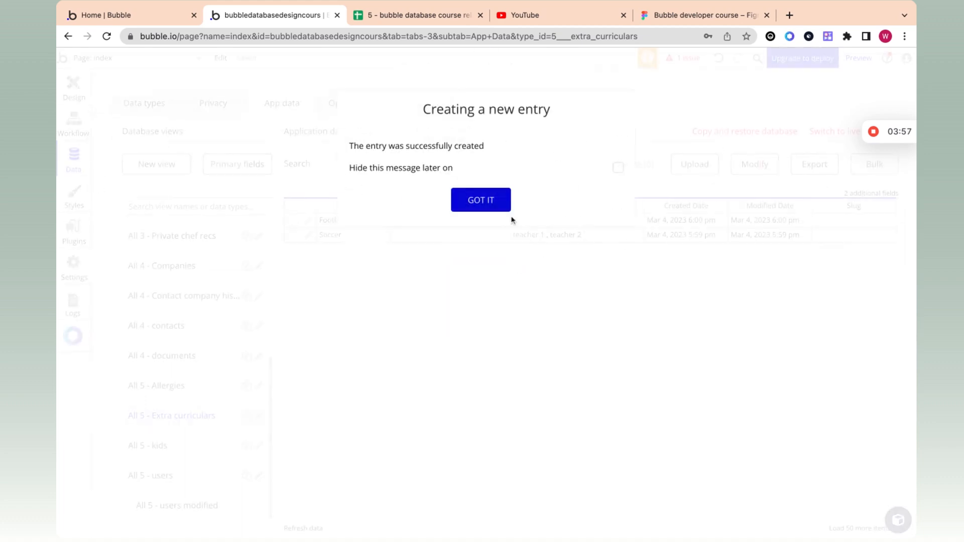
{"action": "left_click", "coordinate": [473, 199]}
{"action": "left_click", "coordinate": [527, 235]}
{"action": "left_click", "coordinate": [345, 239]}
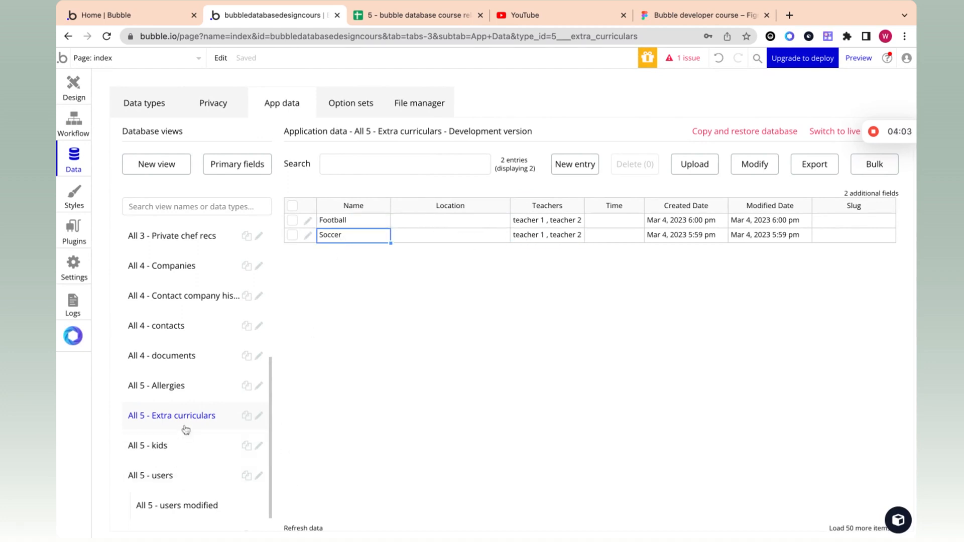
{"action": "left_click", "coordinate": [189, 393]}
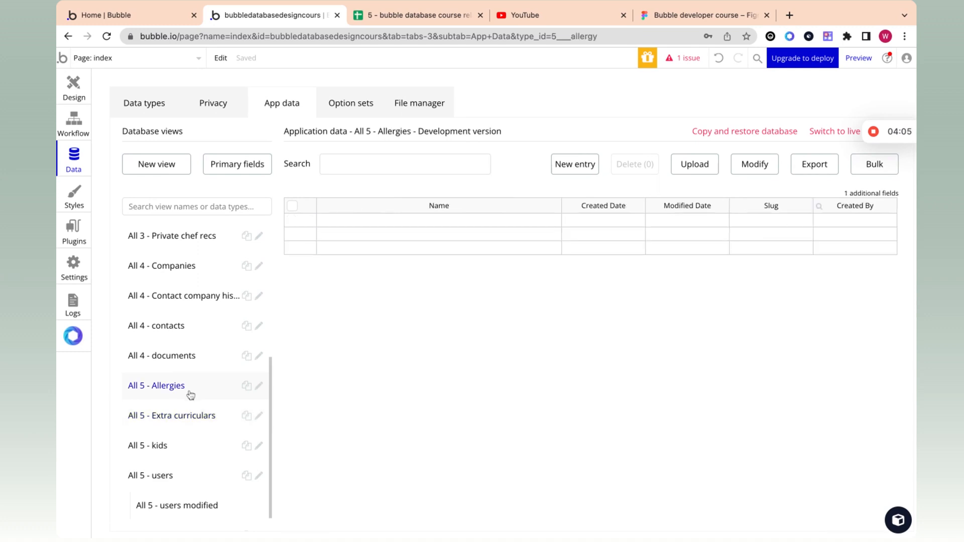
Step: Create a Nut allergy entry in the Allergies table
{"action": "left_click", "coordinate": [573, 164]}
{"action": "left_click", "coordinate": [276, 140]}
{"action": "type", "text": "Nut allergy"}
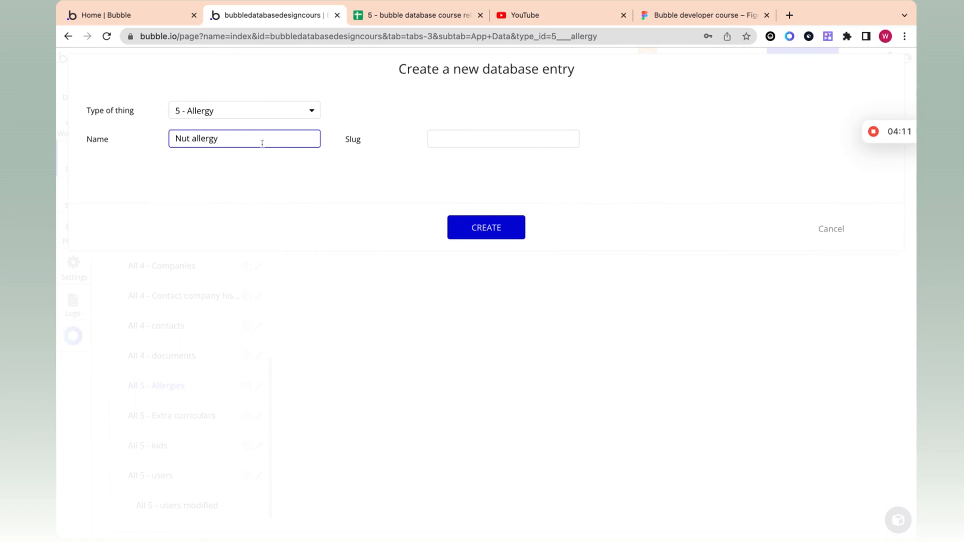
{"action": "left_click", "coordinate": [485, 227]}
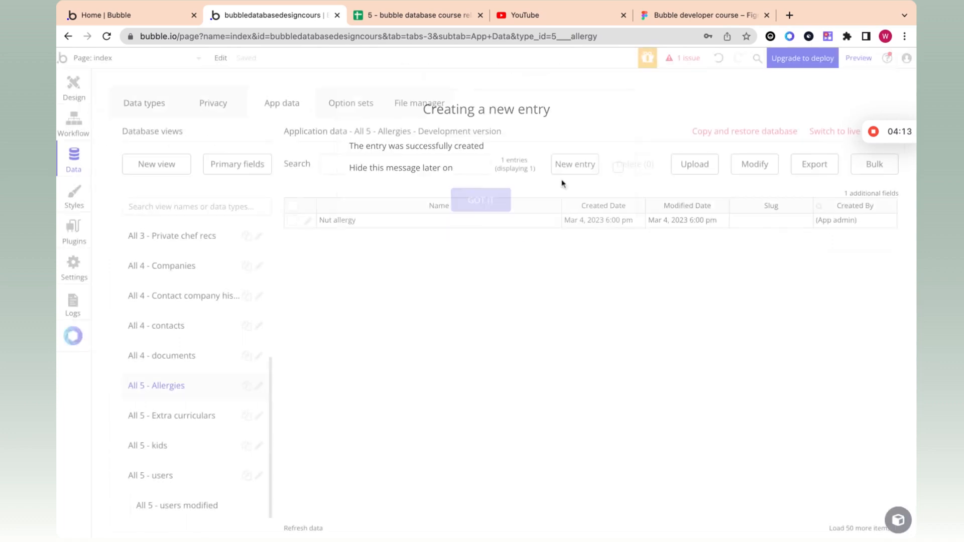
{"action": "left_click", "coordinate": [555, 165]}
Step: Check the spreadsheet's Allergies sheet, then create a Lactose intolerant entry
{"action": "left_click", "coordinate": [428, 19]}
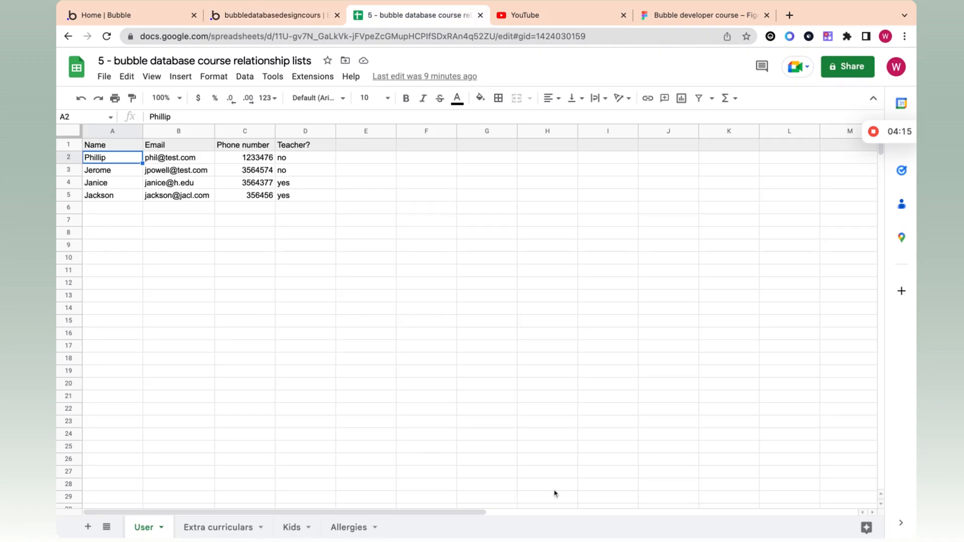
{"action": "left_click", "coordinate": [352, 528]}
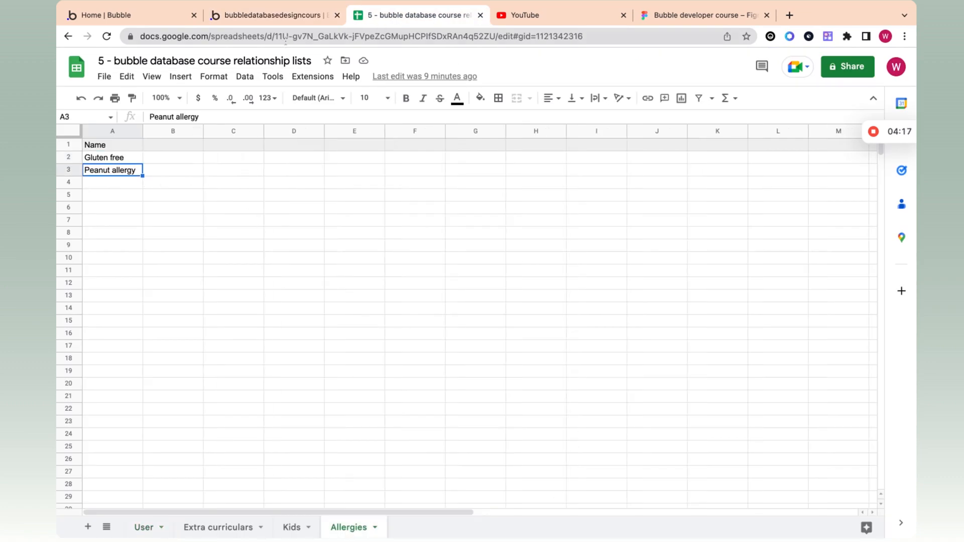
{"action": "left_click", "coordinate": [286, 19]}
{"action": "left_click", "coordinate": [225, 141]}
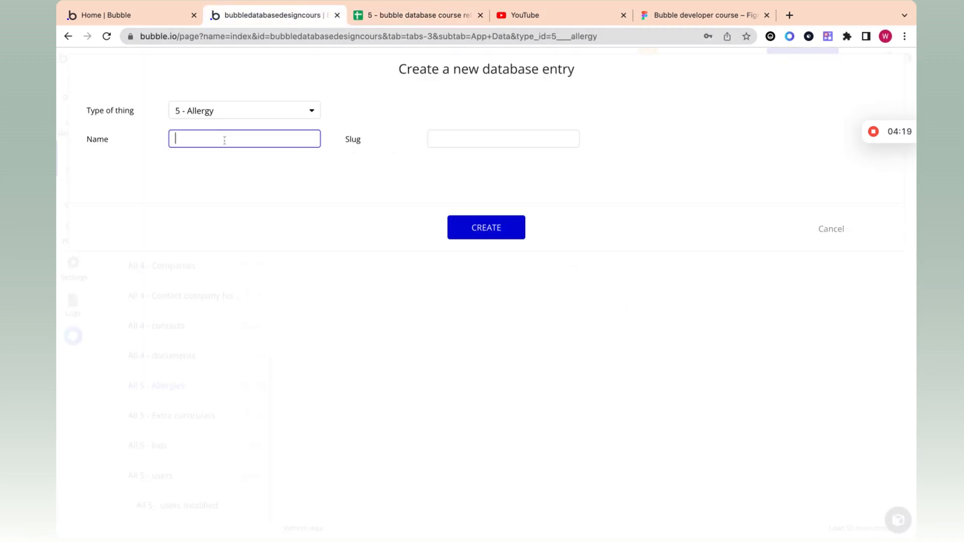
{"action": "type", "text": "Lactose intolerant"}
{"action": "left_click", "coordinate": [493, 229]}
{"action": "left_click", "coordinate": [489, 206]}
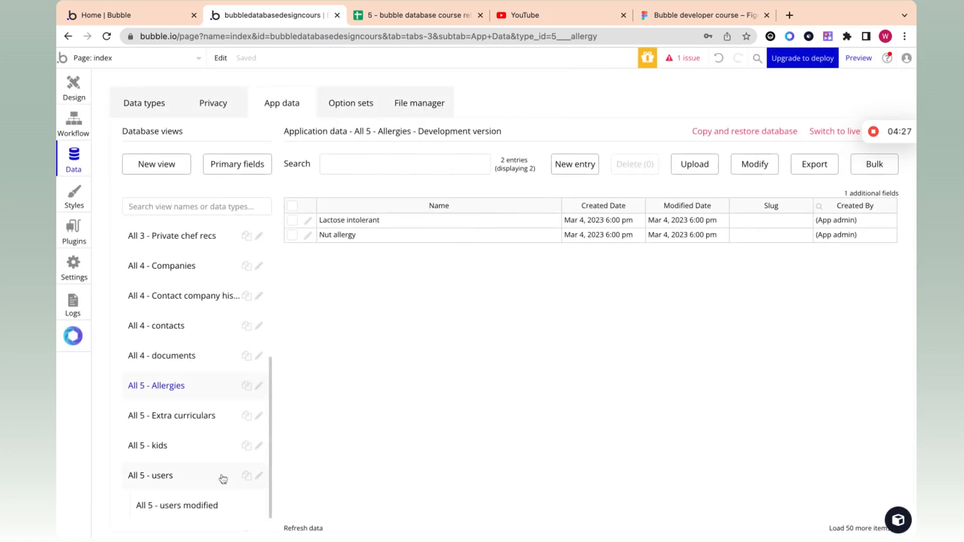
{"action": "scroll", "coordinate": [234, 453], "scroll_direction": "down", "scroll_amount": 1}
Step: Open the kids table and start a new kid entry with Nut allergy
{"action": "left_click", "coordinate": [205, 413]}
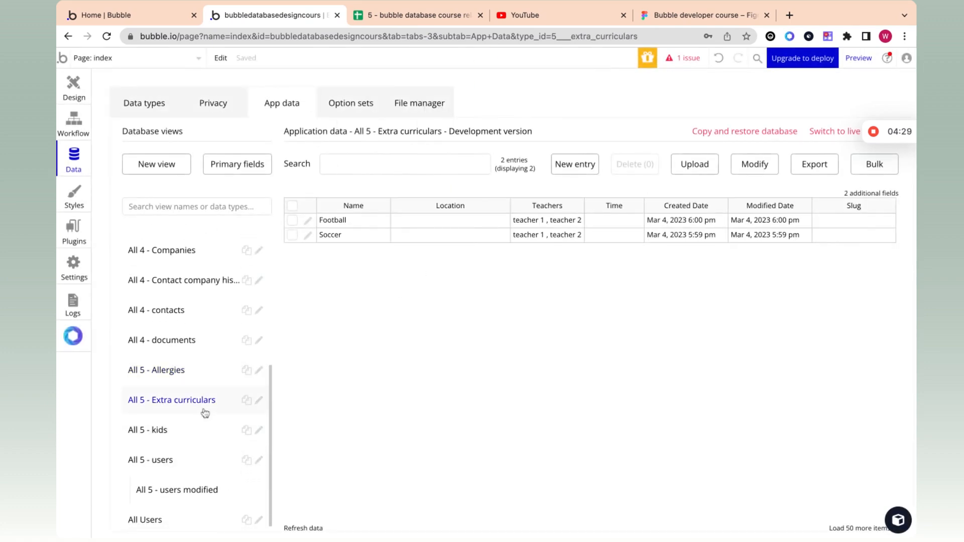
{"action": "left_click", "coordinate": [186, 442]}
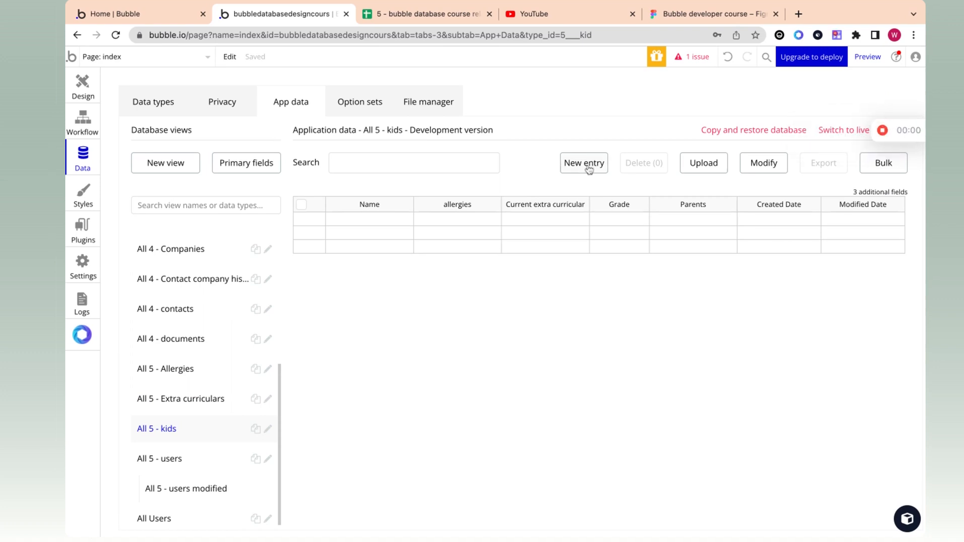
{"action": "left_click", "coordinate": [575, 164]}
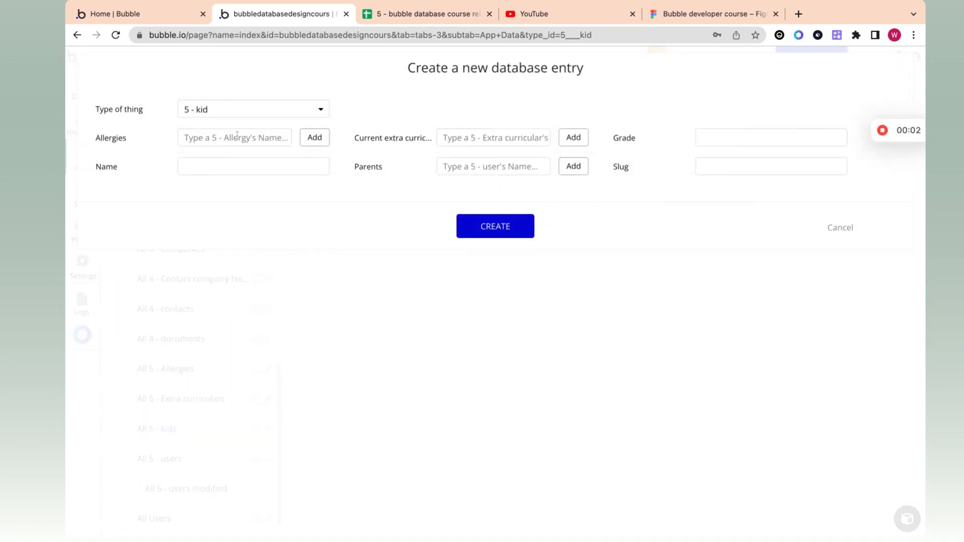
{"action": "left_click", "coordinate": [226, 145]}
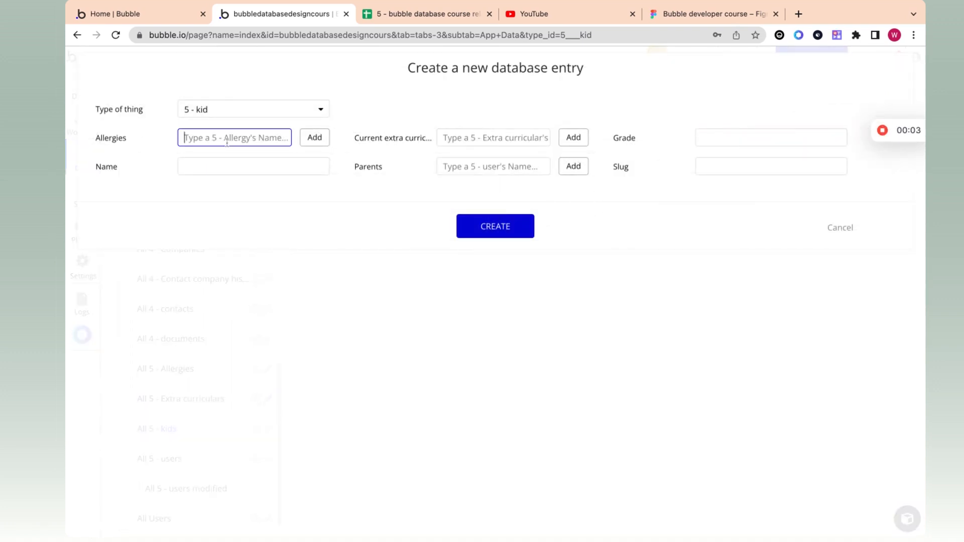
{"action": "type", "text": "Nu"}
{"action": "left_click", "coordinate": [224, 161]}
{"action": "left_click", "coordinate": [309, 142]}
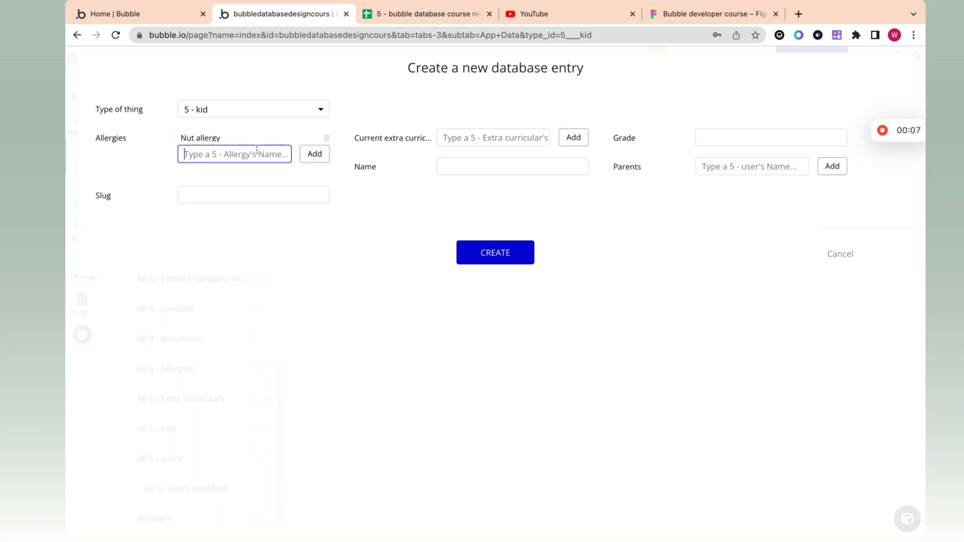
Step: Enter Jake as the name and begin an activity, then cancel the entry
{"action": "left_click", "coordinate": [529, 168]}
{"action": "type", "text": "Jake"}
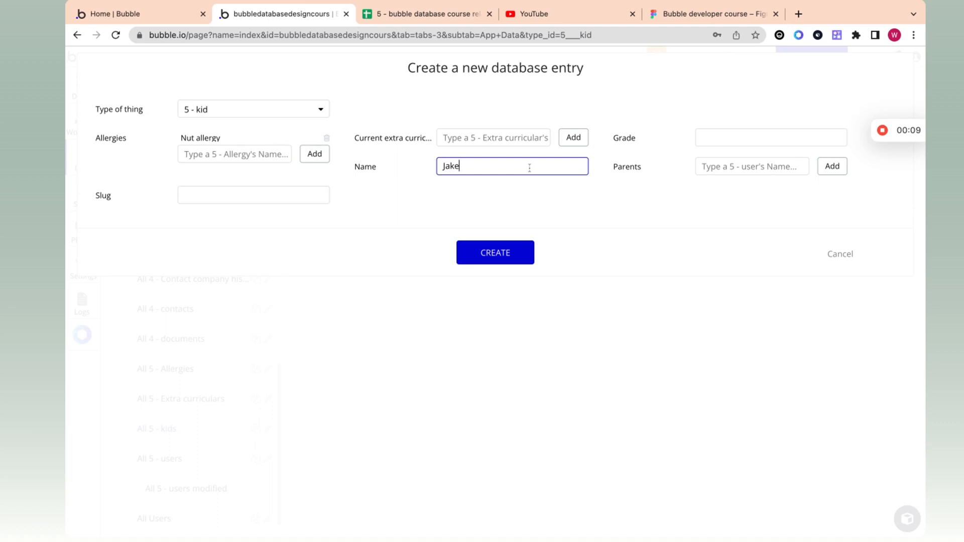
{"action": "left_click", "coordinate": [510, 139]}
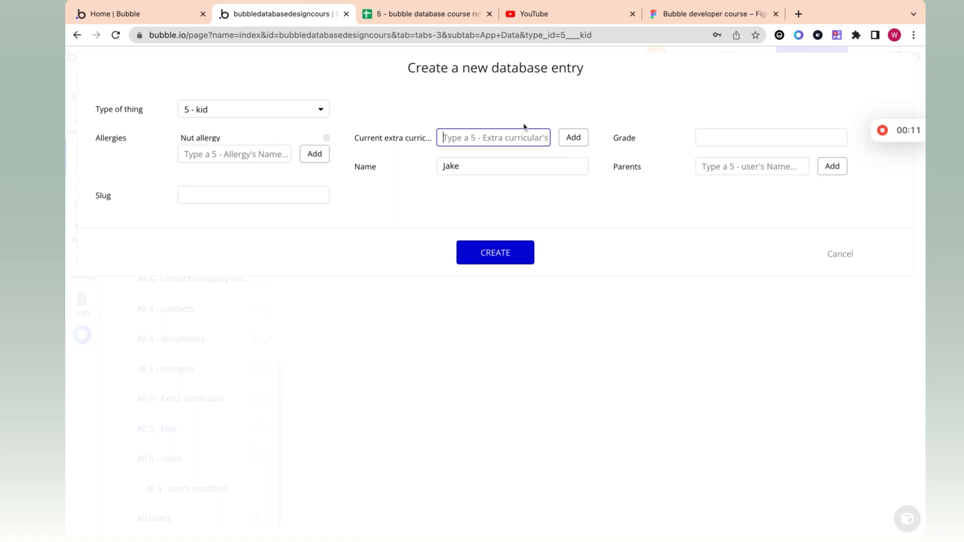
{"action": "type", "text": "so"}
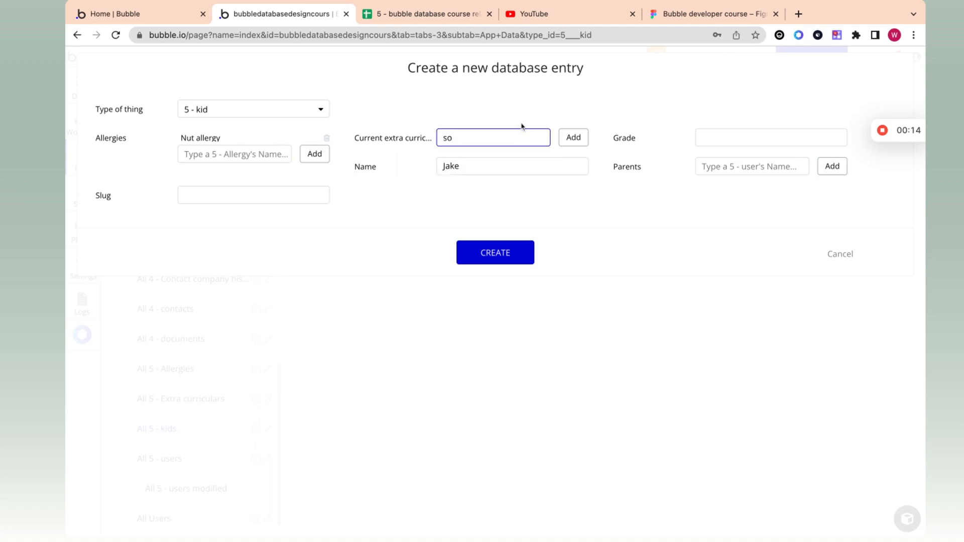
{"action": "key", "text": "BackSpace"}
{"action": "key", "text": "BackSpace"}
{"action": "type", "text": "sp"}
{"action": "left_click", "coordinate": [849, 256]}
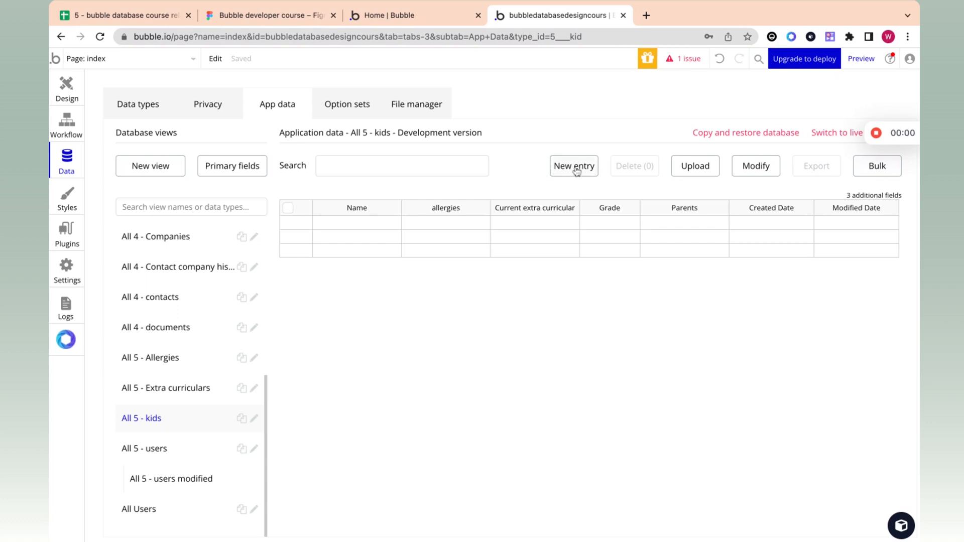
Step: Start a new kid named Jake with the Lactose intolerant allergy
{"action": "left_click", "coordinate": [577, 171]}
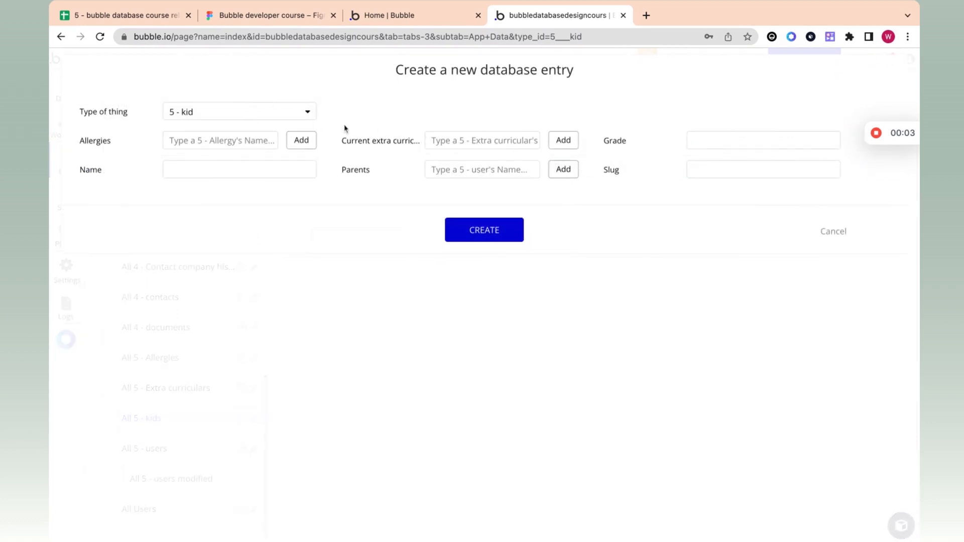
{"action": "left_click", "coordinate": [258, 177]}
{"action": "type", "text": "Jake"}
{"action": "left_click", "coordinate": [242, 134]}
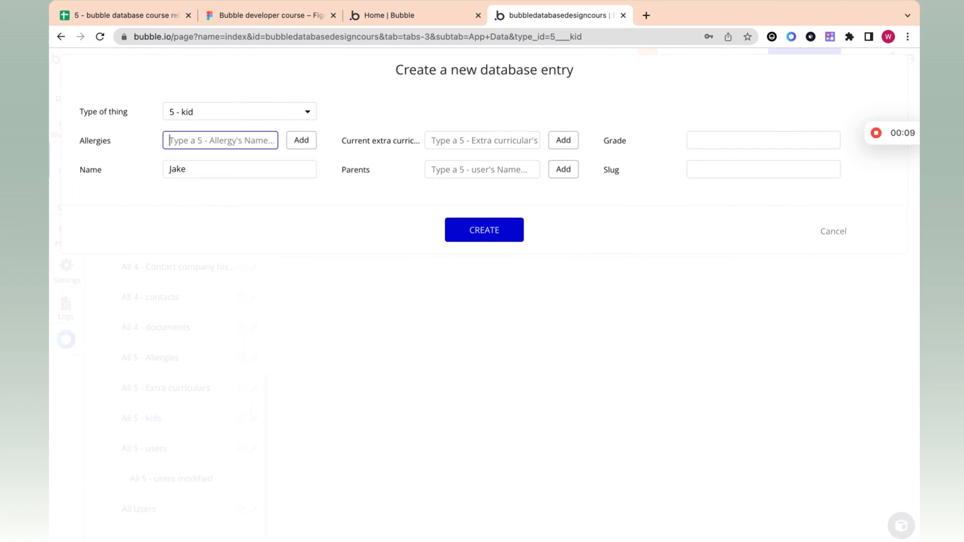
{"action": "type", "text": "La"}
{"action": "left_click", "coordinate": [230, 174]}
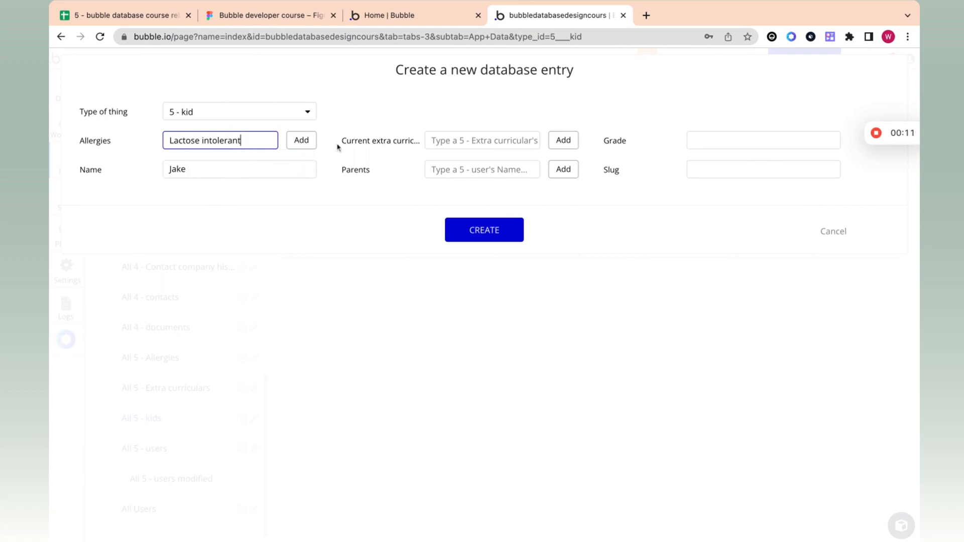
{"action": "left_click", "coordinate": [313, 143]}
{"action": "left_click", "coordinate": [250, 160]}
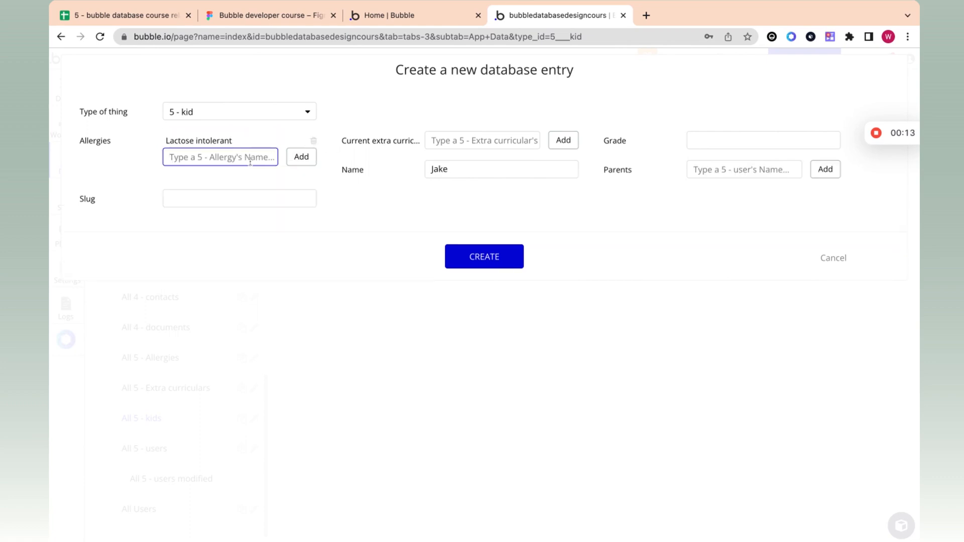
{"action": "type", "text": "pea"}
{"action": "key", "text": "BackSpace"}
{"action": "key", "text": "BackSpace"}
{"action": "key", "text": "BackSpace"}
Step: Add Football and Soccer as Jake's extra curriculars
{"action": "left_click", "coordinate": [504, 138]}
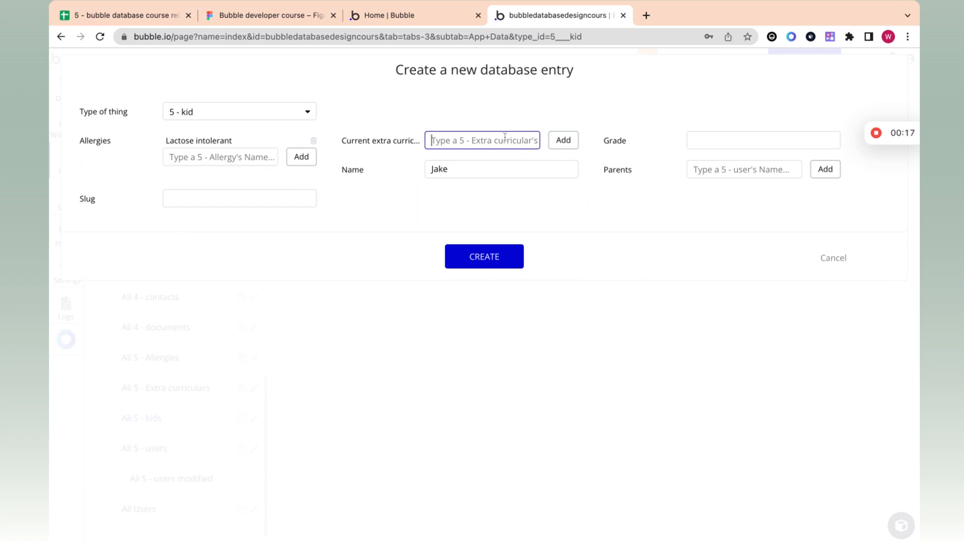
{"action": "type", "text": "foo"}
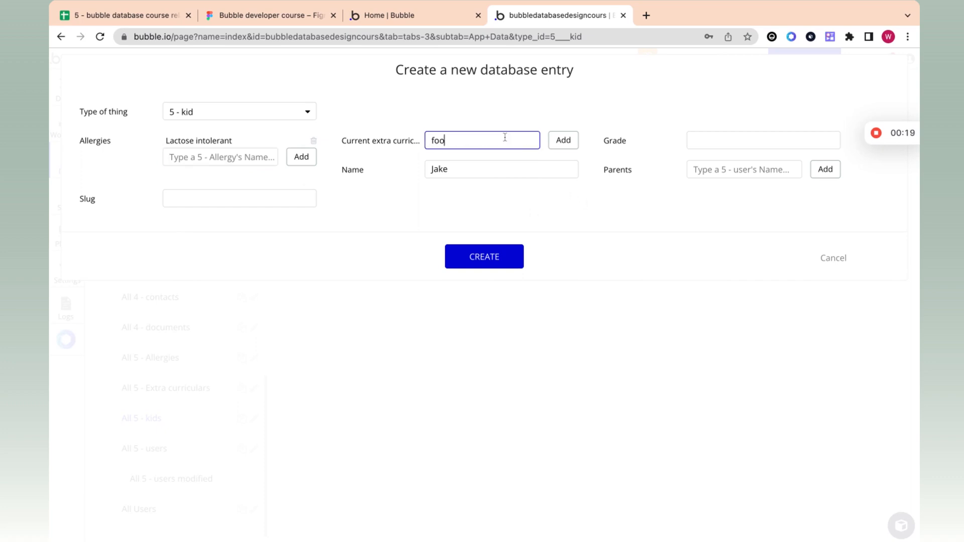
{"action": "left_click", "coordinate": [510, 164]}
{"action": "left_click", "coordinate": [553, 144]}
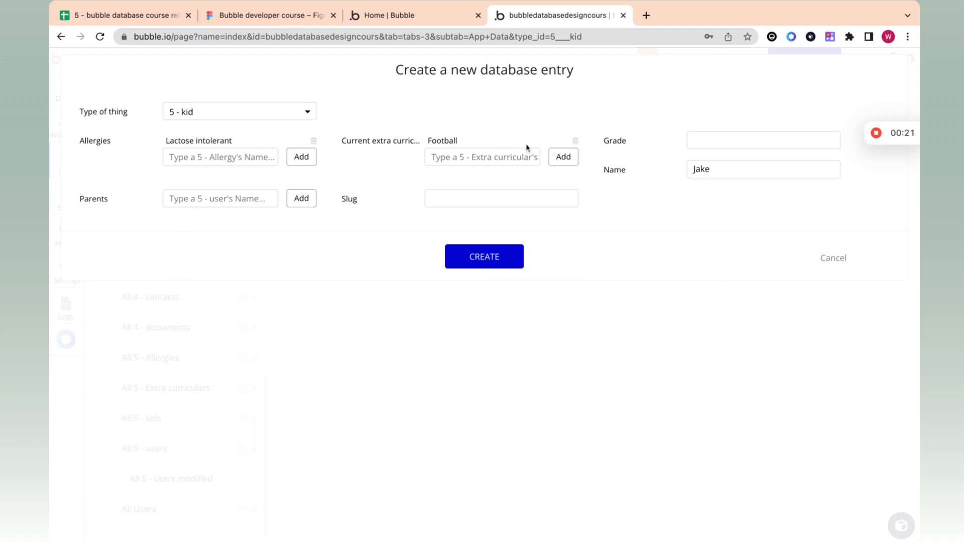
{"action": "left_click", "coordinate": [455, 154]}
{"action": "type", "text": "socc"}
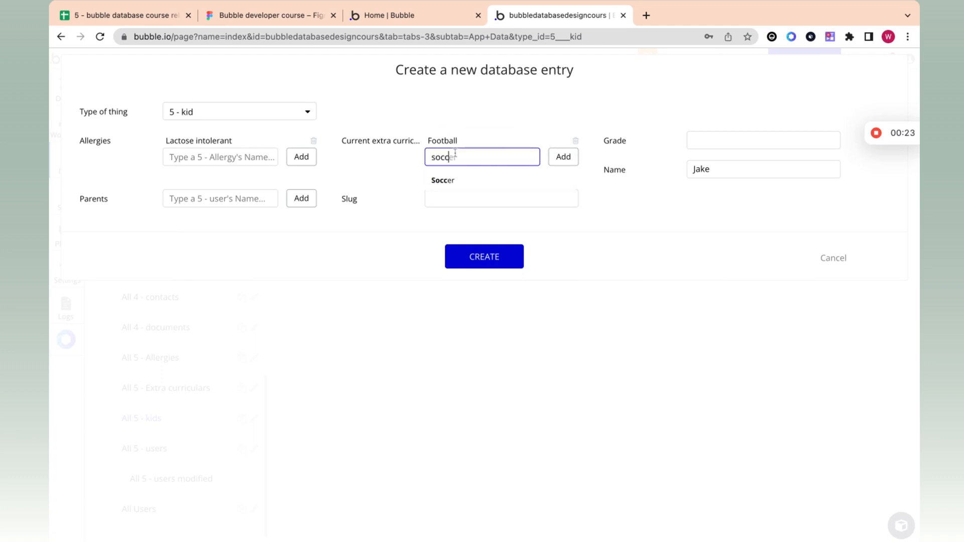
{"action": "left_click", "coordinate": [442, 179]}
{"action": "left_click", "coordinate": [569, 158]}
Step: Set Jake's grade to 1, leaving the Parents field empty
{"action": "left_click", "coordinate": [751, 141]}
{"action": "type", "text": "1"}
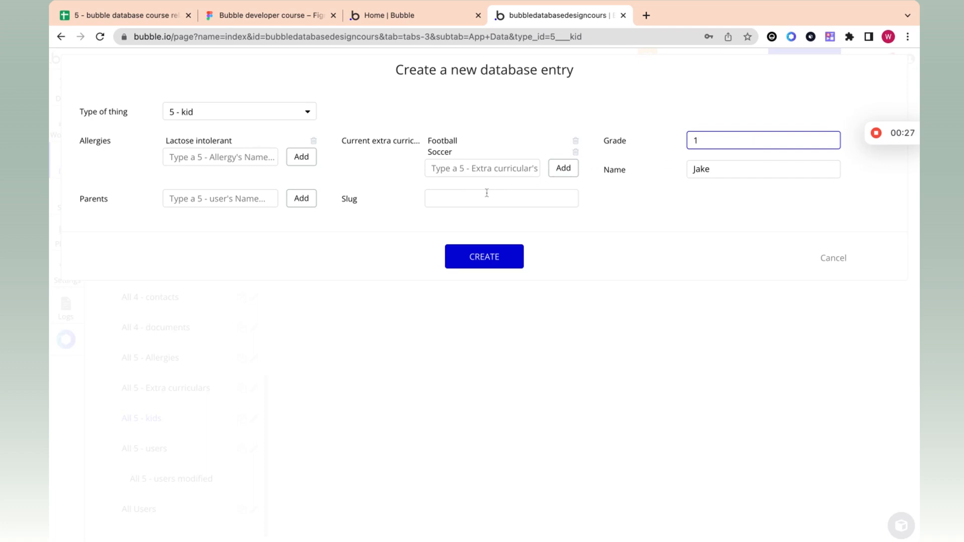
{"action": "left_click", "coordinate": [208, 200]}
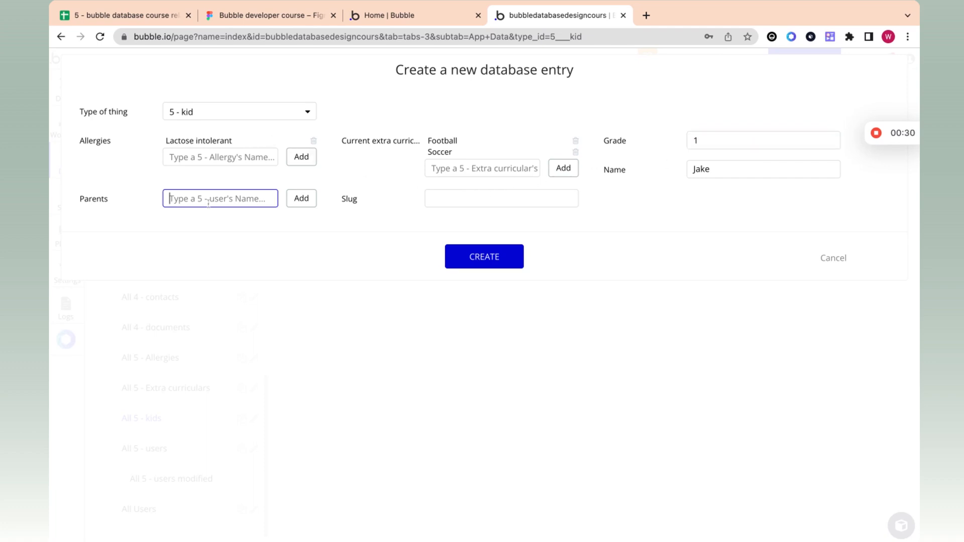
{"action": "type", "text": "us"}
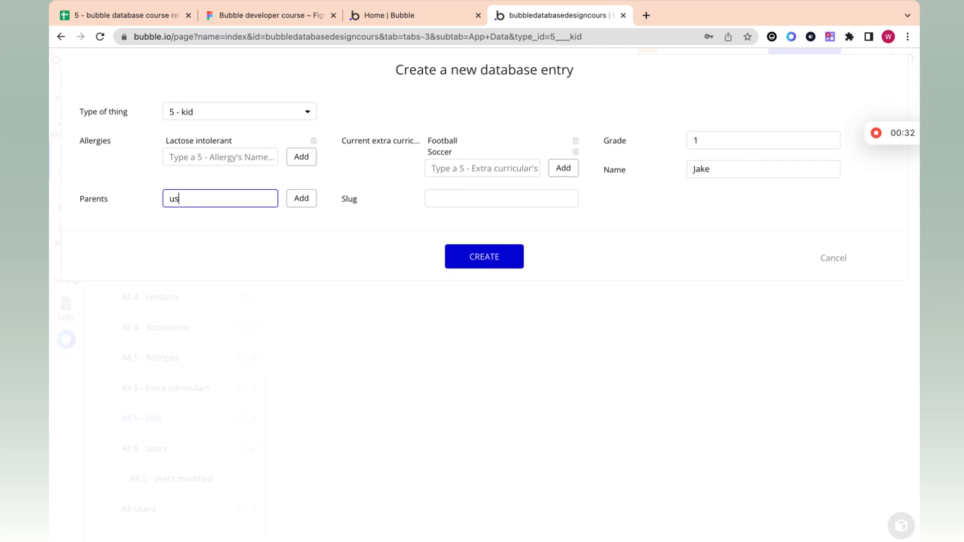
{"action": "type", "text": "e"}
{"action": "key", "text": "BackSpace"}
{"action": "key", "text": "BackSpace"}
{"action": "key", "text": "BackSpace"}
{"action": "type", "text": "pare"}
{"action": "key", "text": "BackSpace"}
{"action": "key", "text": "BackSpace"}
{"action": "type", "text": "1"}
{"action": "key", "text": "BackSpace"}
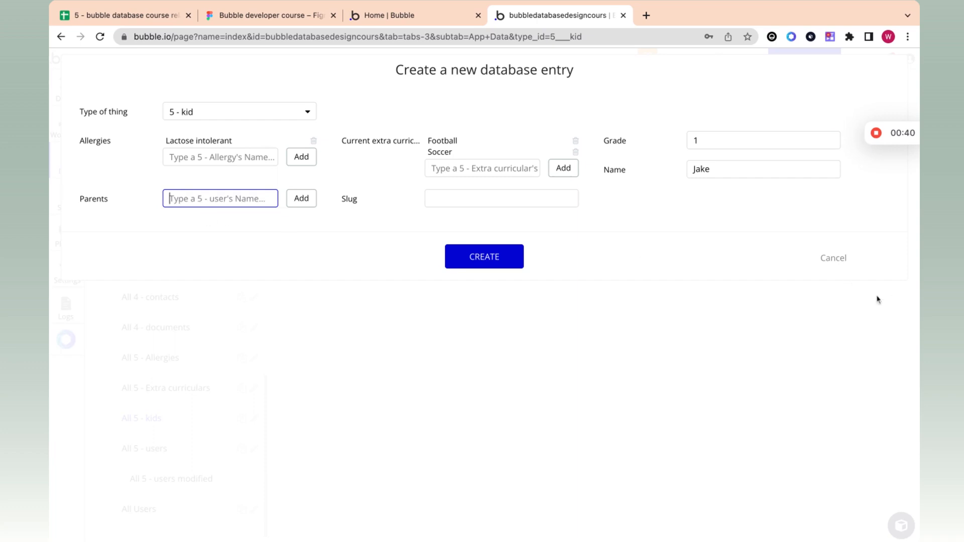
Step: Create the Jake entry and show the users data
{"action": "left_click", "coordinate": [495, 251]}
{"action": "left_click", "coordinate": [472, 205]}
{"action": "left_click", "coordinate": [174, 455]}
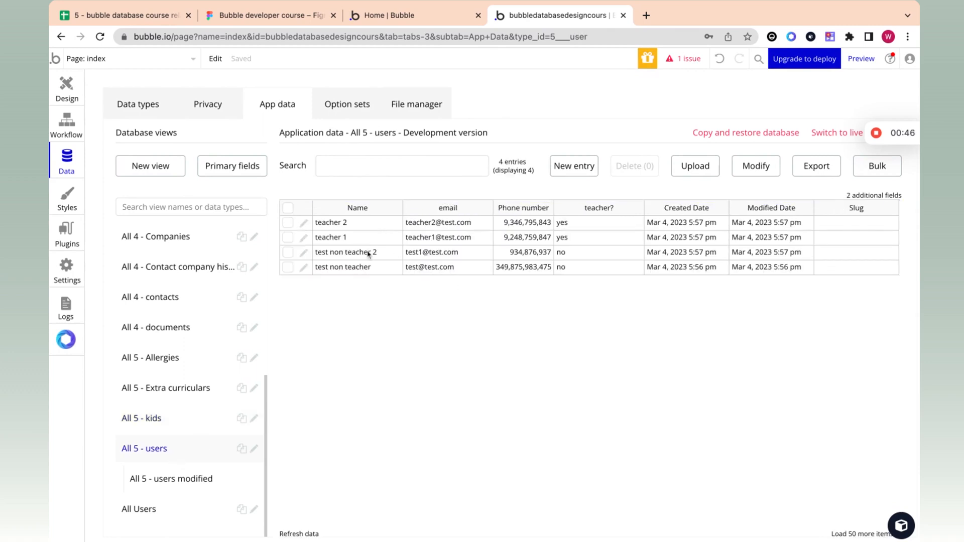
Step: Add test non teacher and test non teacher 2 as Jake's parents
{"action": "left_click", "coordinate": [154, 427]}
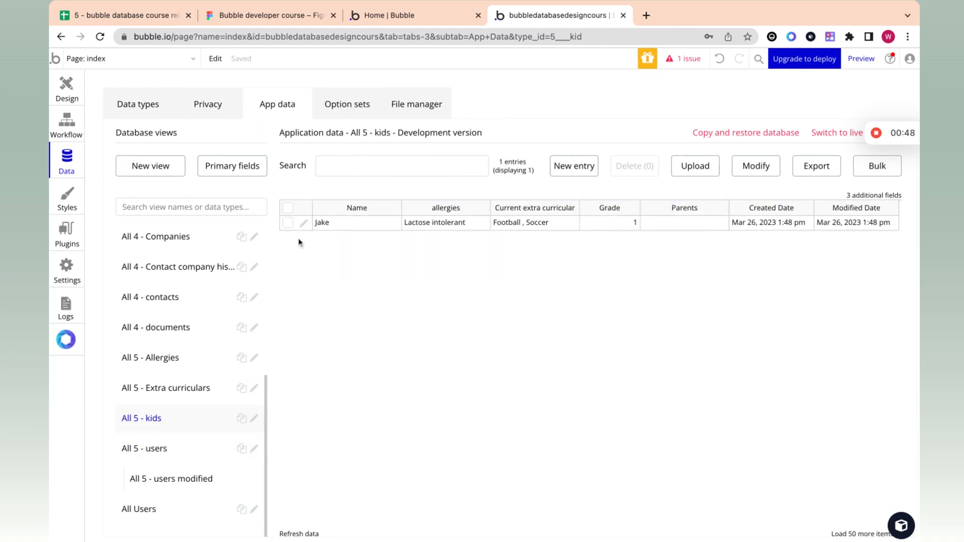
{"action": "left_click", "coordinate": [304, 223]}
{"action": "left_click", "coordinate": [234, 200]}
{"action": "type", "text": "non"}
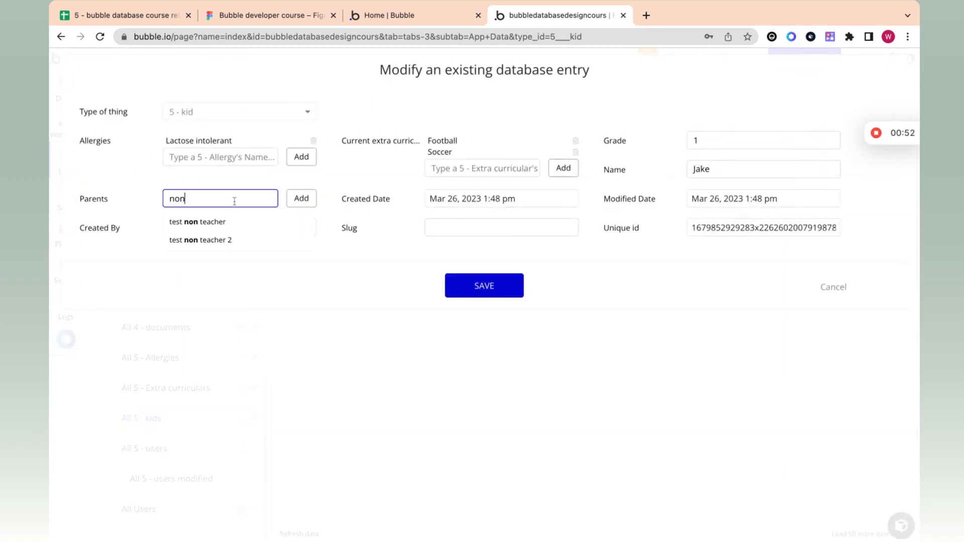
{"action": "left_click", "coordinate": [228, 222]}
{"action": "left_click", "coordinate": [289, 205]}
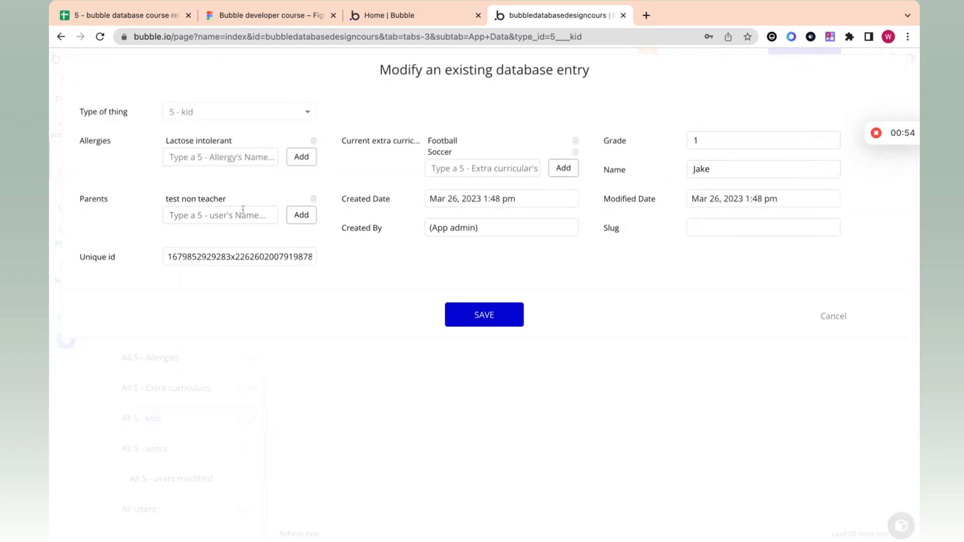
{"action": "type", "text": "non"}
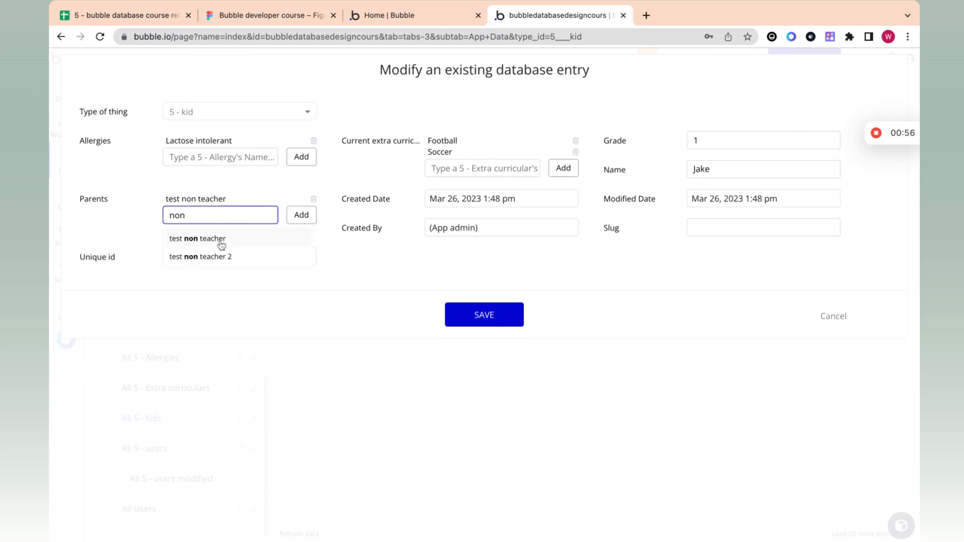
{"action": "left_click", "coordinate": [219, 256]}
{"action": "left_click", "coordinate": [301, 215]}
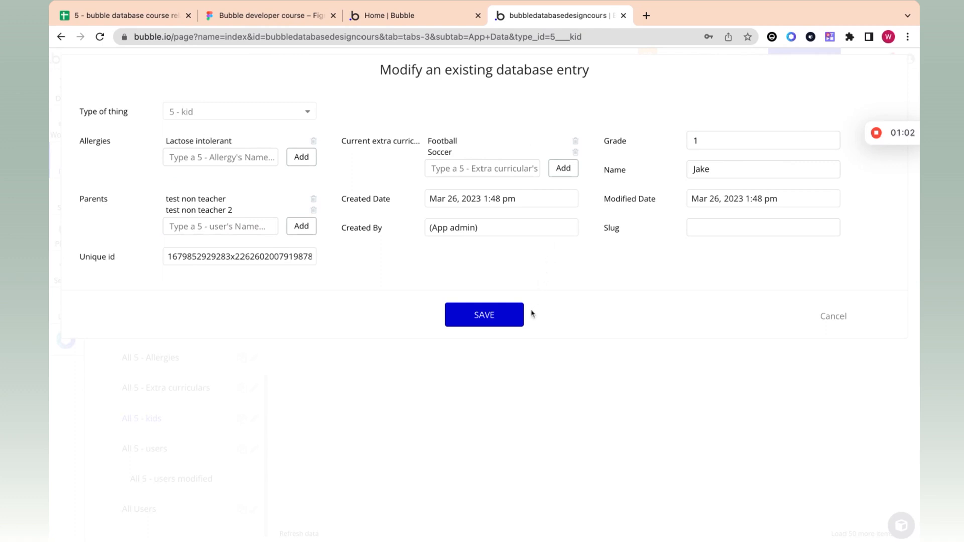
Step: Save Jake's parent changes and go to the spreadsheet's Kids sheet
{"action": "left_click", "coordinate": [516, 318]}
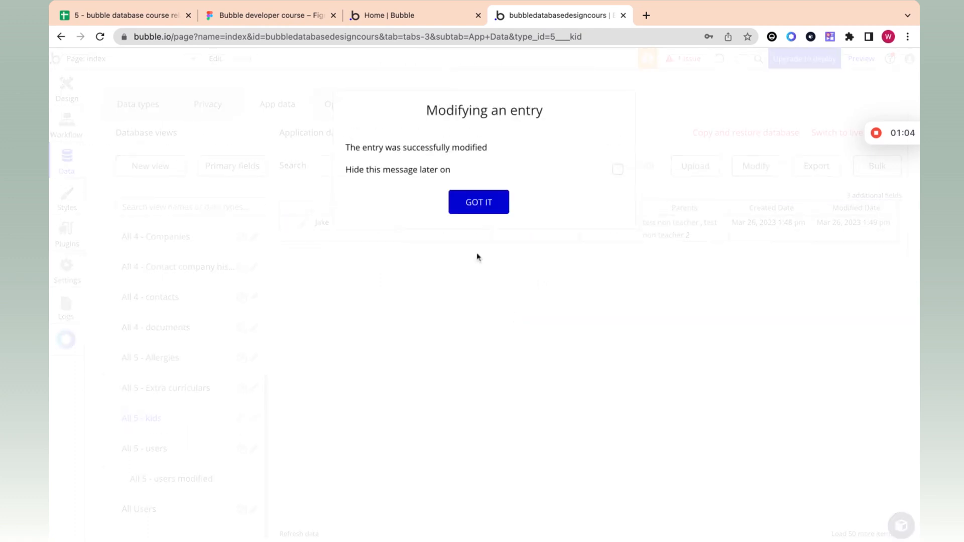
{"action": "left_click", "coordinate": [461, 206]}
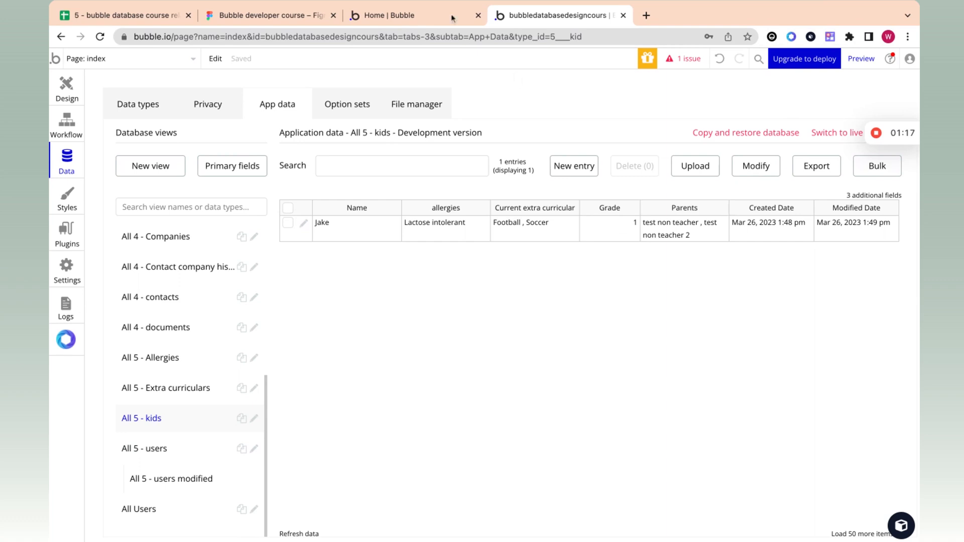
{"action": "left_click", "coordinate": [122, 20]}
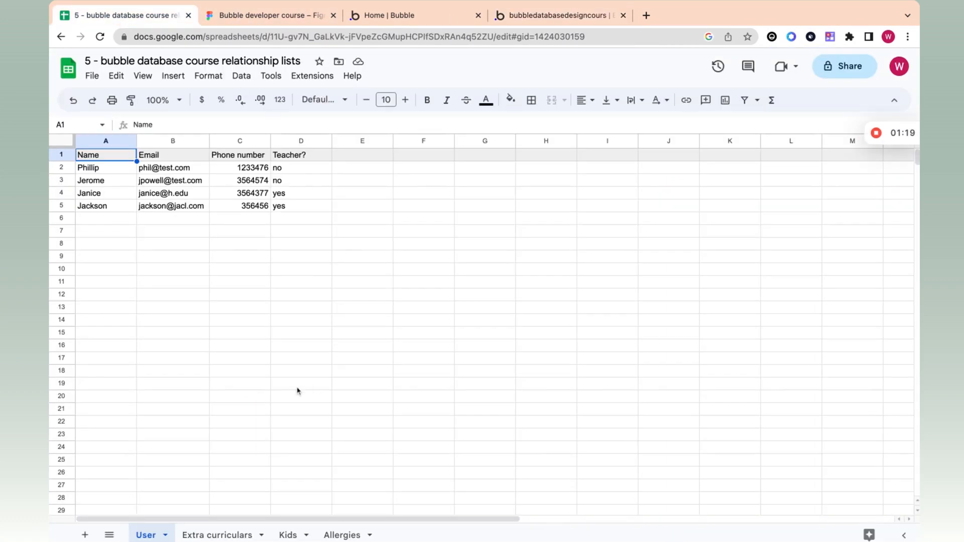
{"action": "left_click", "coordinate": [288, 535]}
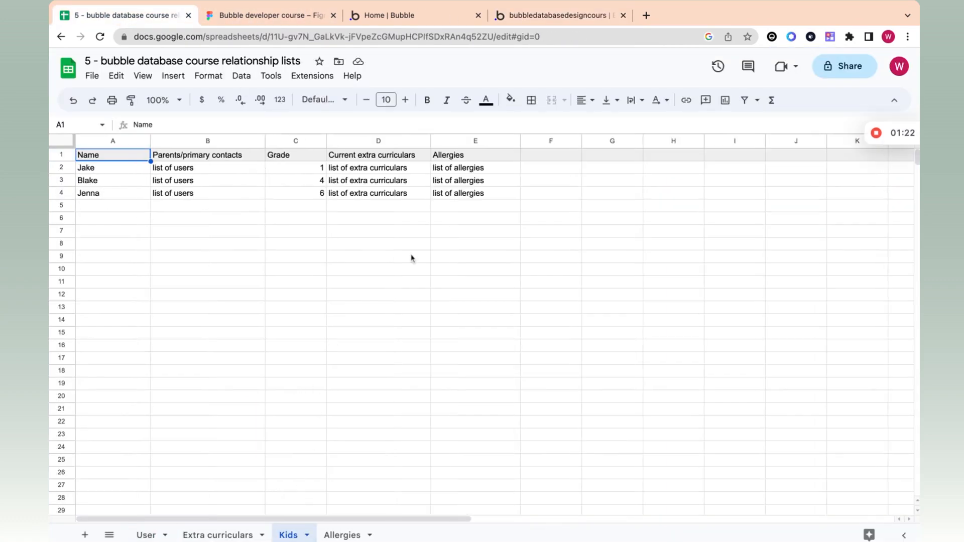
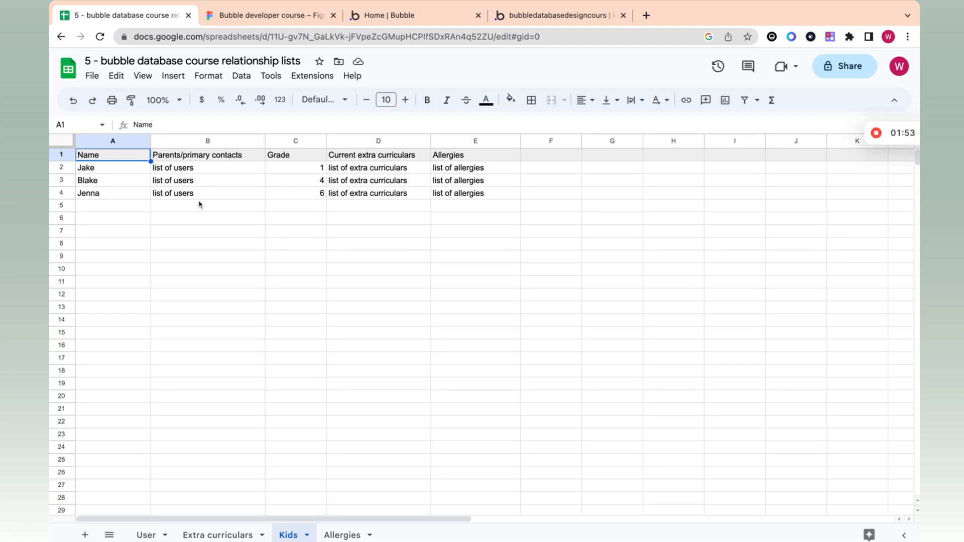
Step: On the Kids sheet, review the first kid's Parents/primary contacts, extra curriculars and allergies lists
{"action": "left_click", "coordinate": [195, 171]}
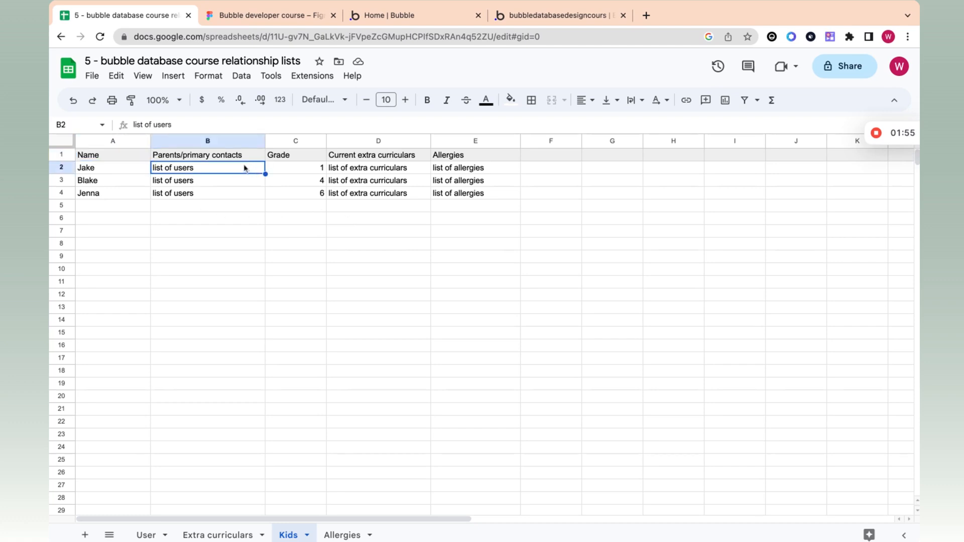
{"action": "left_click", "coordinate": [196, 157]}
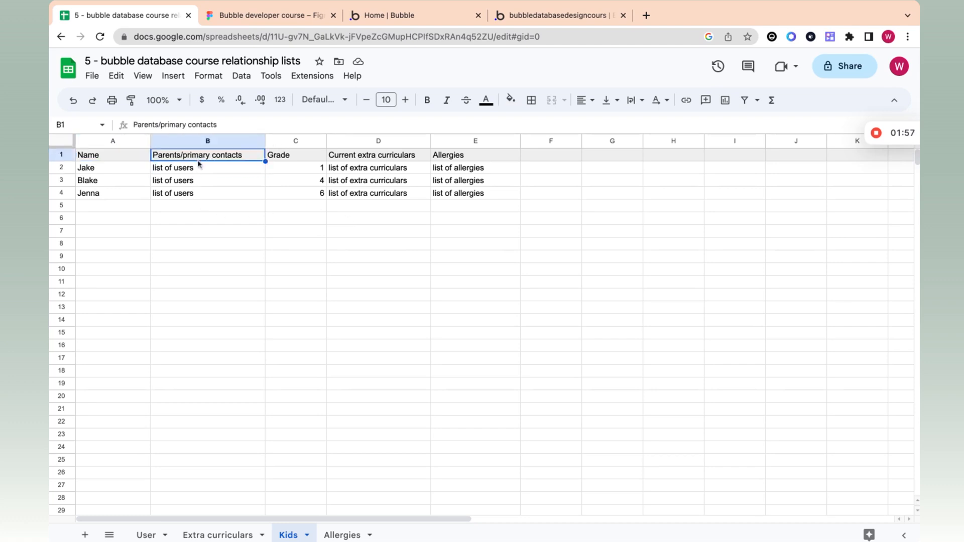
{"action": "left_click", "coordinate": [199, 169]}
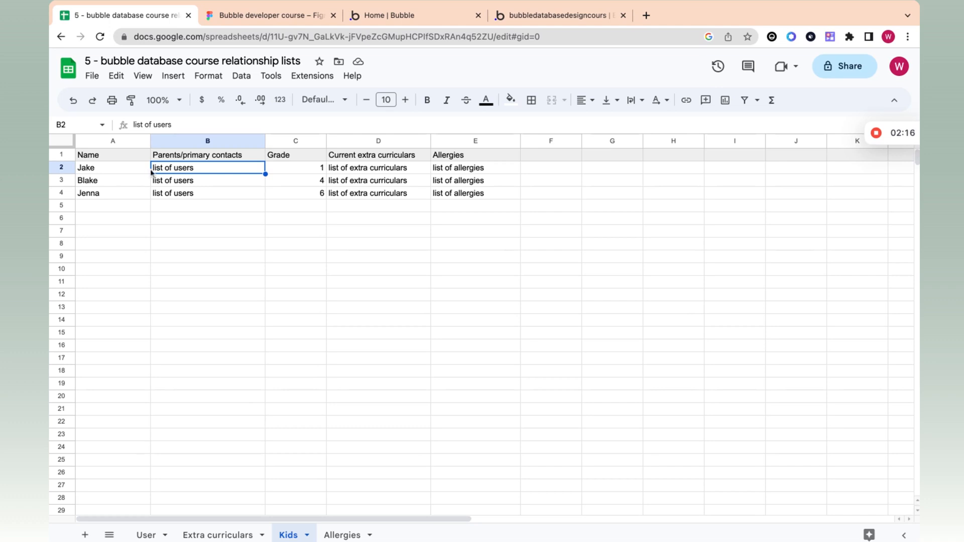
{"action": "left_click", "coordinate": [353, 169]}
{"action": "left_click", "coordinate": [484, 169]}
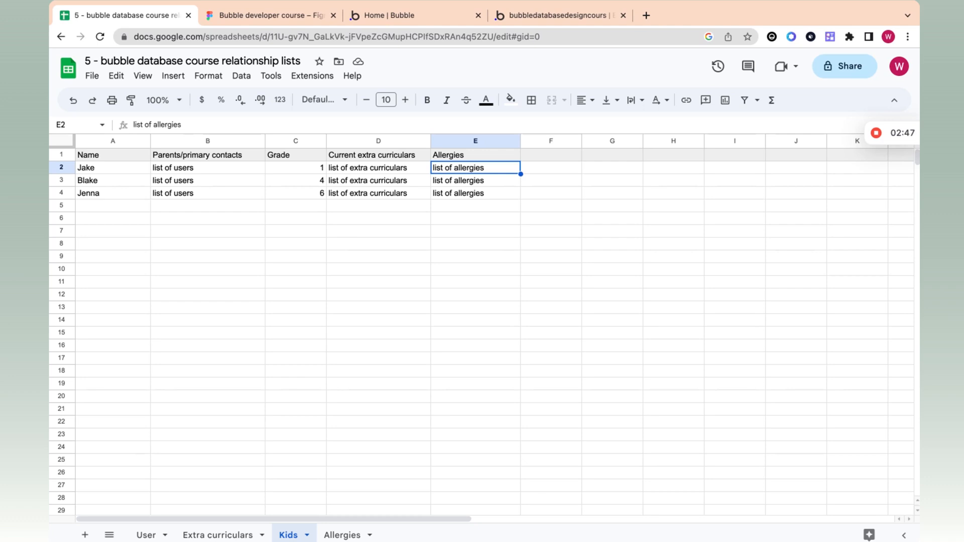
{"action": "left_click", "coordinate": [208, 174]}
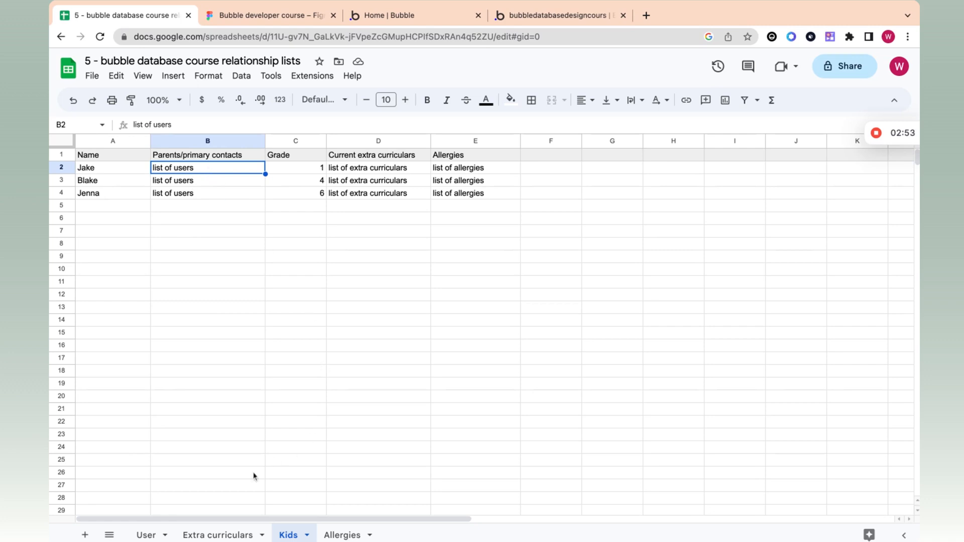
Step: On the User sheet, review the first user's name and the third user's email
{"action": "left_click", "coordinate": [167, 536]}
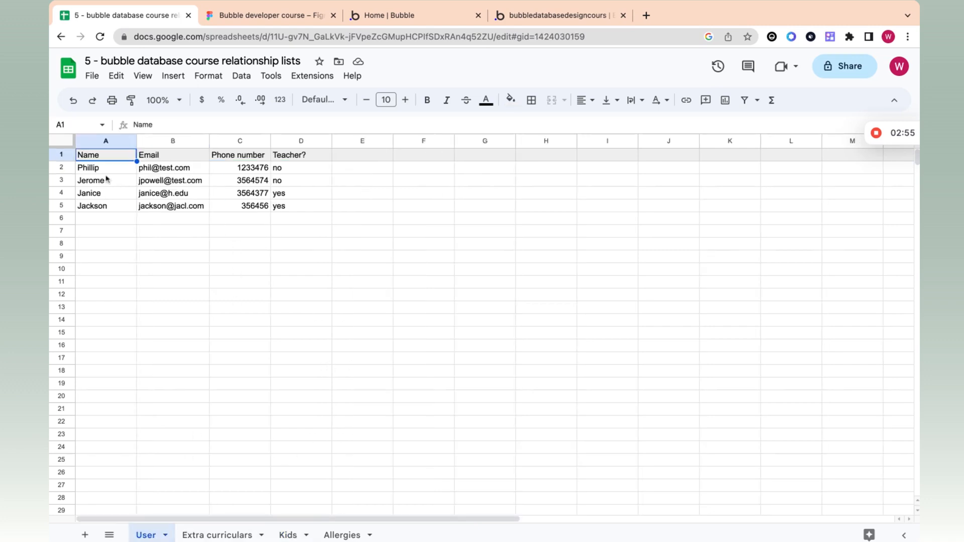
{"action": "left_click", "coordinate": [105, 170]}
{"action": "left_click", "coordinate": [348, 170]}
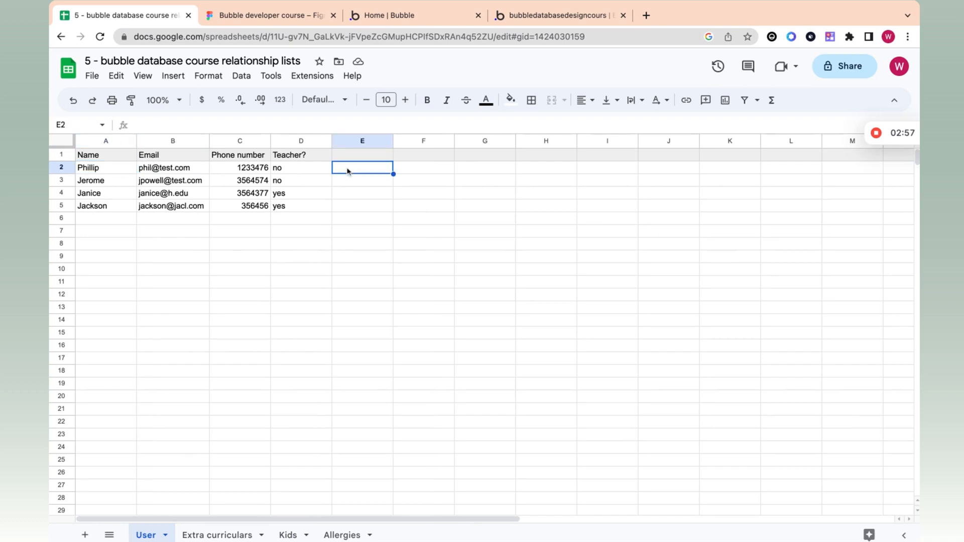
{"action": "left_click", "coordinate": [182, 197]}
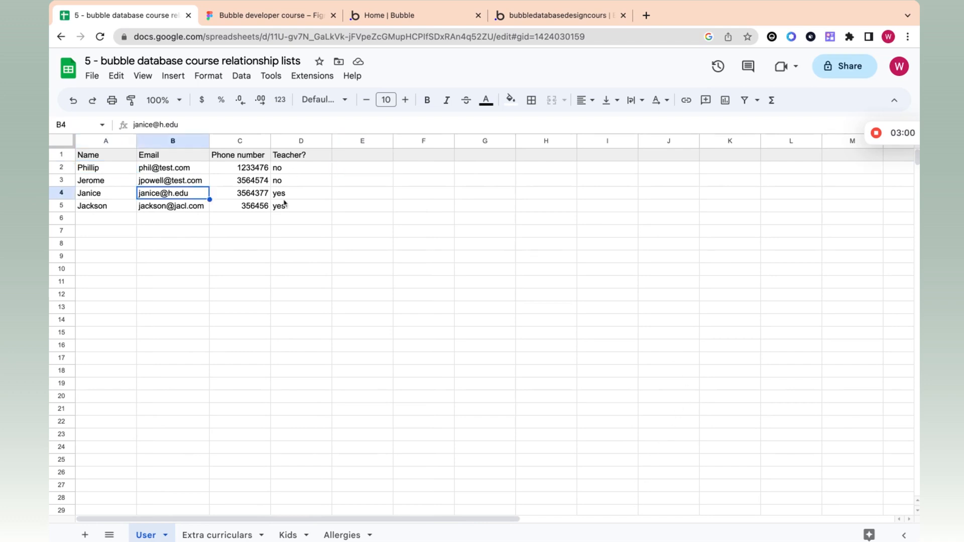
{"action": "left_click", "coordinate": [377, 198]}
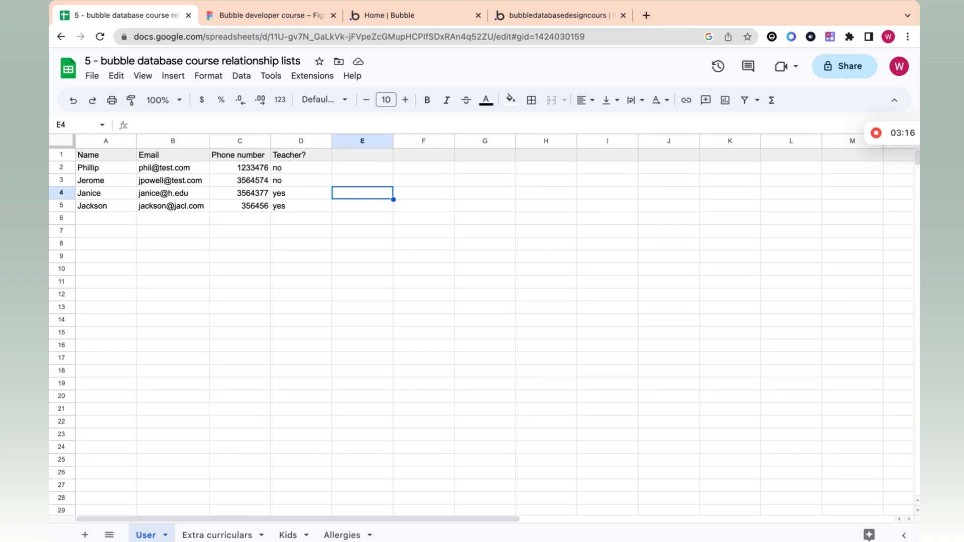
Step: Back on the Kids sheet, compare the parent lists of the first, second and third kids
{"action": "left_click", "coordinate": [288, 535]}
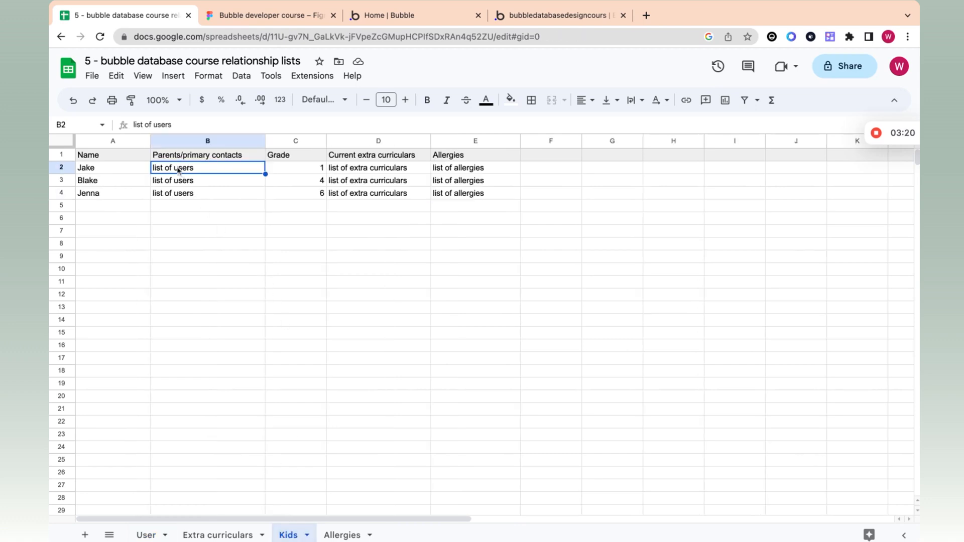
{"action": "left_click", "coordinate": [188, 184]}
{"action": "left_click", "coordinate": [186, 197]}
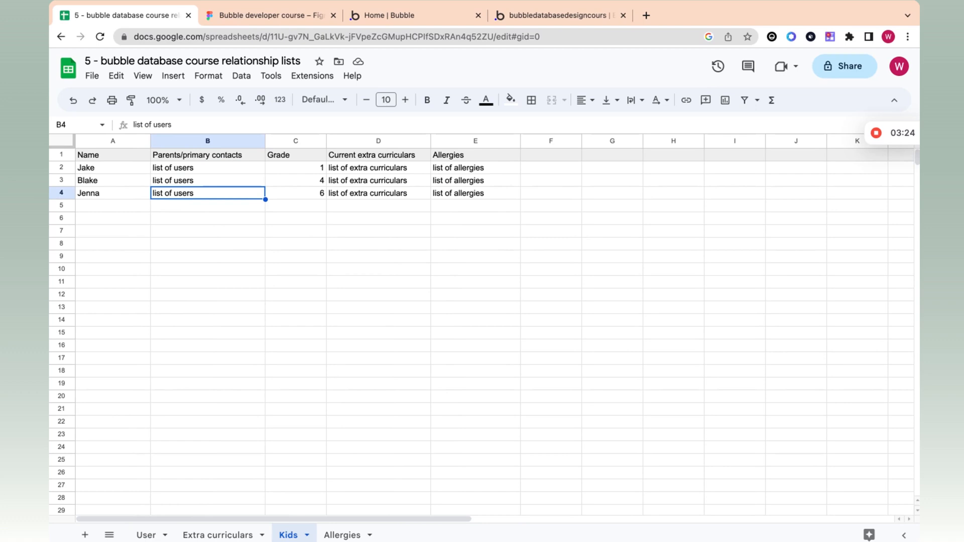
{"action": "left_click", "coordinate": [101, 167]}
{"action": "left_click", "coordinate": [180, 172]}
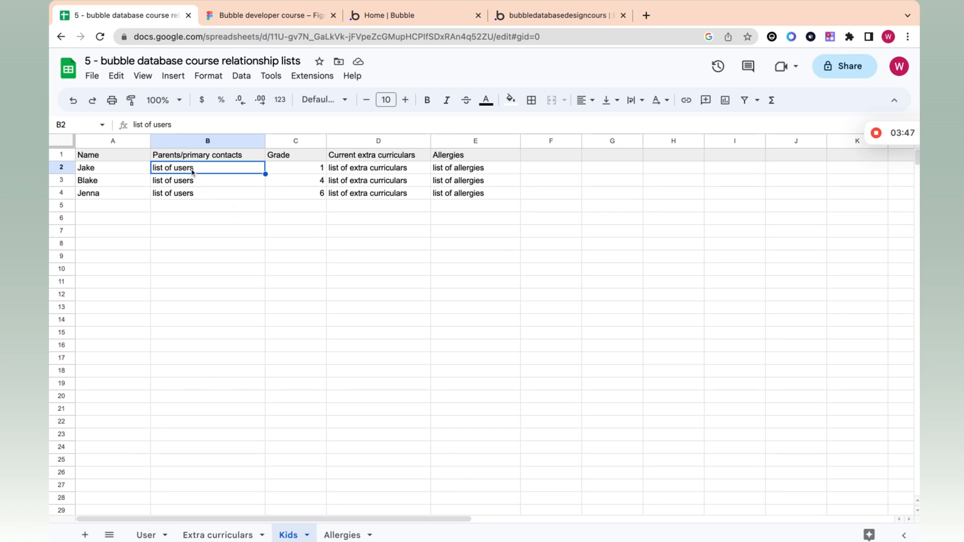
Step: Review the kids' extra curriculars and Allergies column entries, then show the User sheet's user names
{"action": "left_click", "coordinate": [347, 168]}
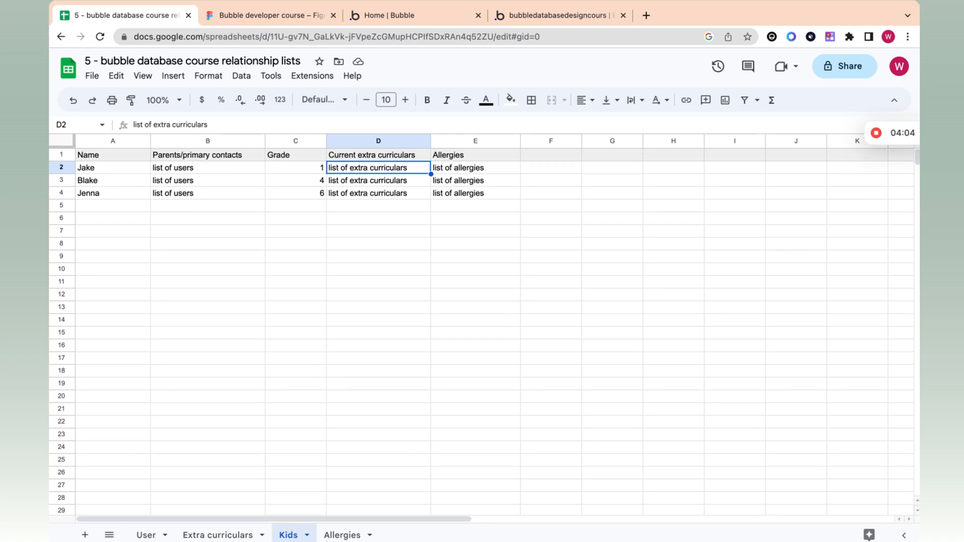
{"action": "left_click", "coordinate": [466, 171]}
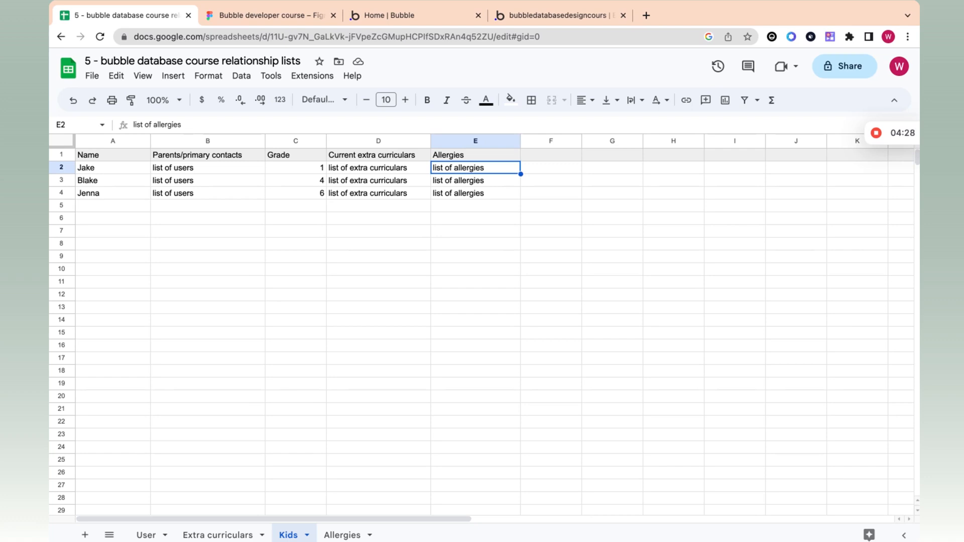
{"action": "left_click", "coordinate": [400, 171]}
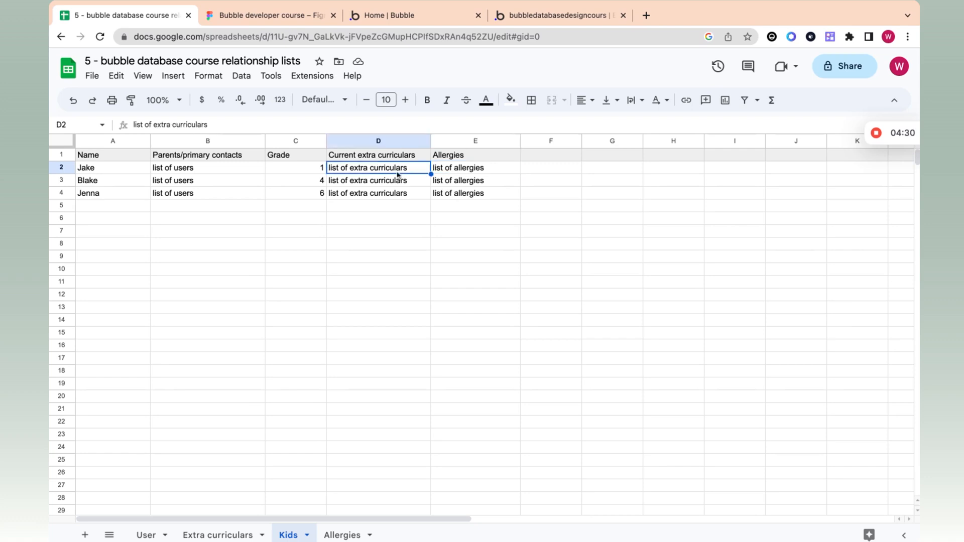
{"action": "left_click", "coordinate": [443, 157]}
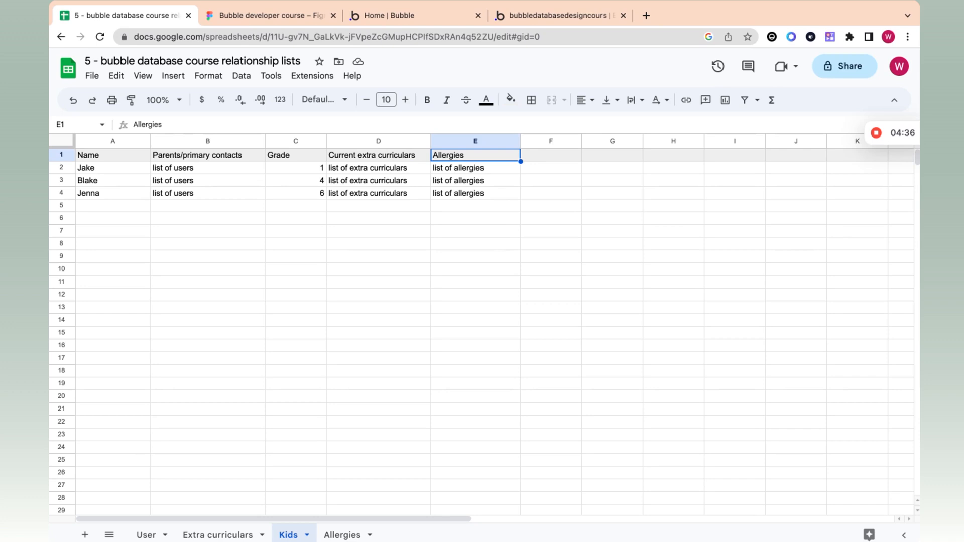
{"action": "key", "text": "Down"}
{"action": "key", "text": "Down"}
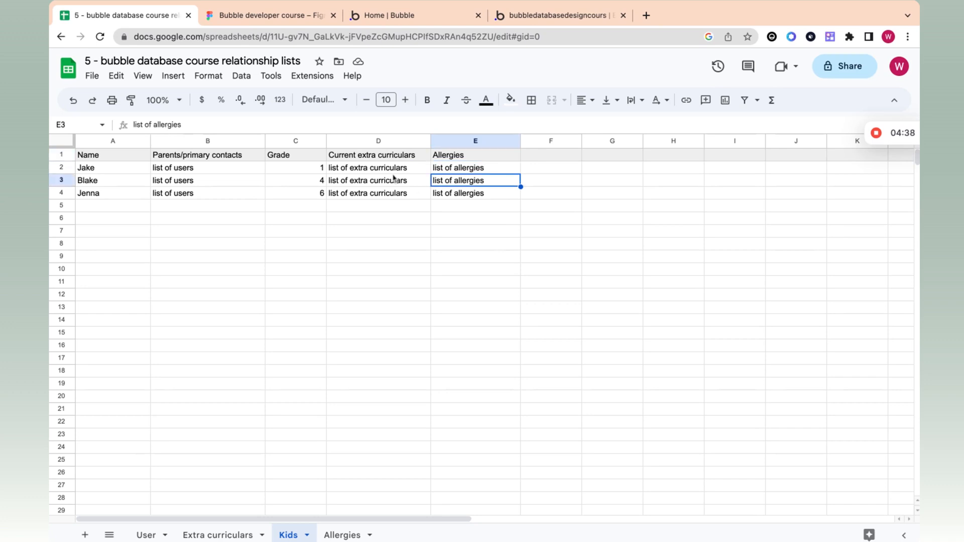
{"action": "left_click", "coordinate": [484, 170]}
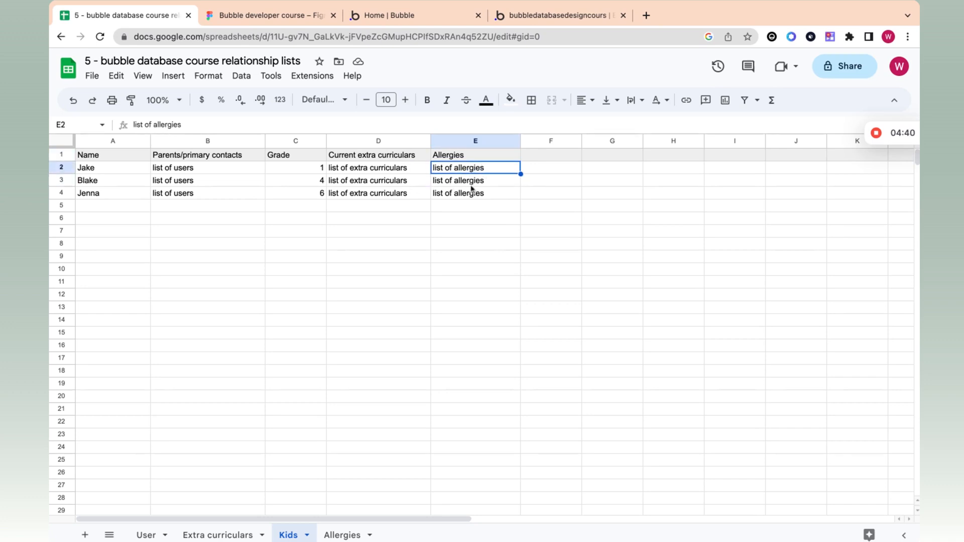
{"action": "left_click", "coordinate": [140, 537]}
{"action": "left_click", "coordinate": [85, 198]}
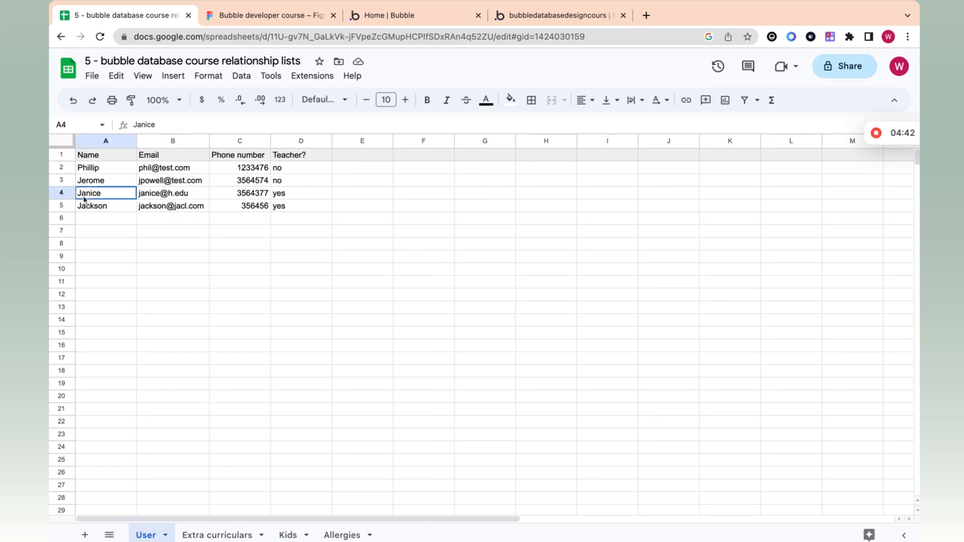
Step: Return to the Kids sheet and step through the second and third kids' allergies entries
{"action": "left_click", "coordinate": [383, 201]}
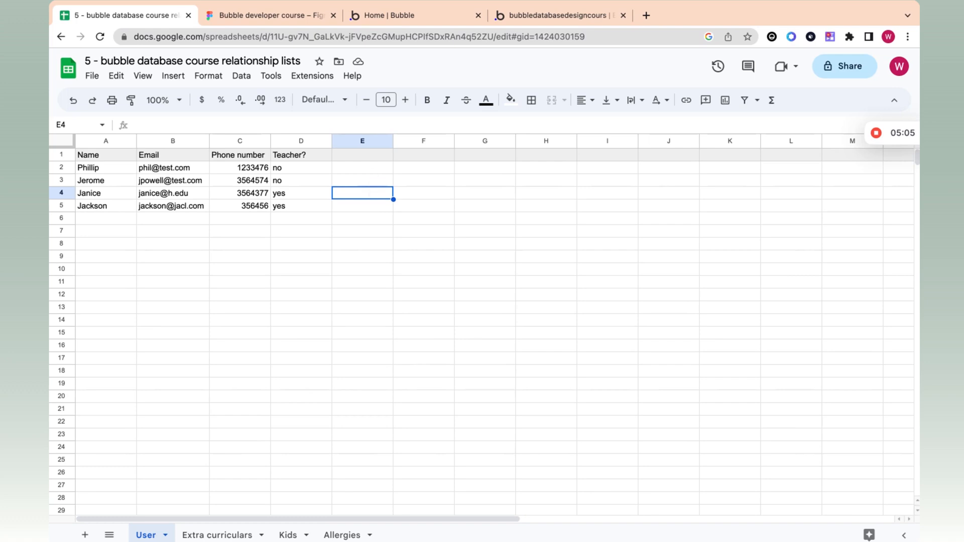
{"action": "left_click", "coordinate": [288, 534]}
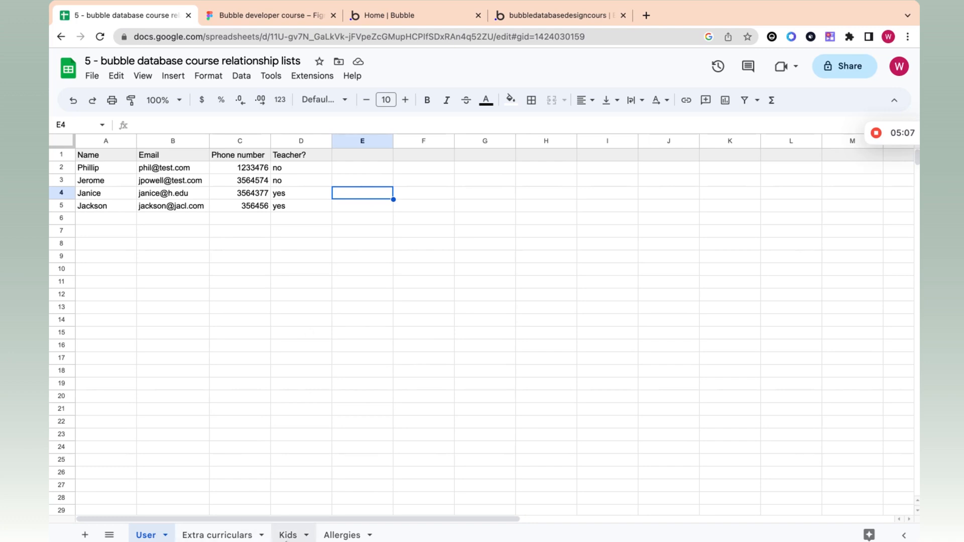
{"action": "left_click", "coordinate": [456, 184]}
{"action": "left_click", "coordinate": [455, 195]}
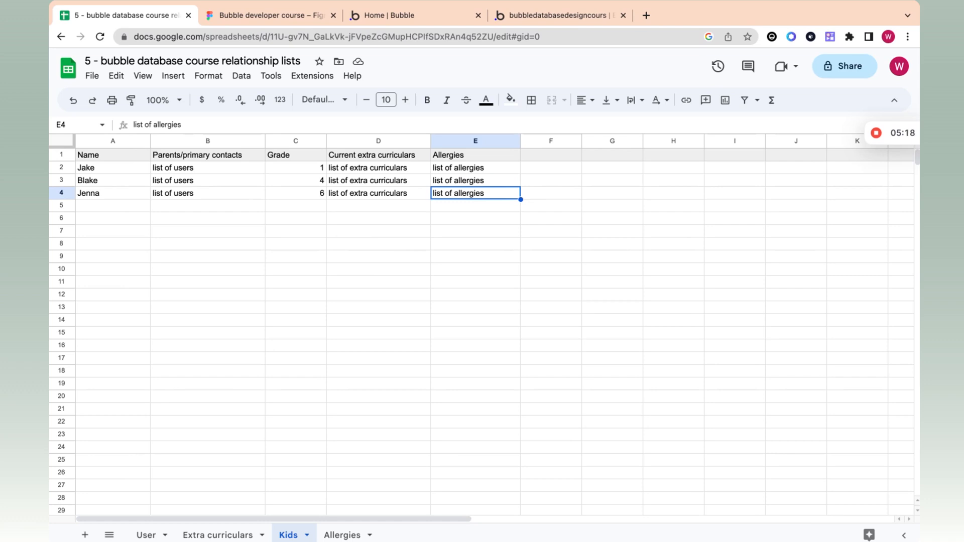
{"action": "left_click", "coordinate": [204, 170]}
{"action": "left_click", "coordinate": [209, 181]}
{"action": "left_click", "coordinate": [211, 169]}
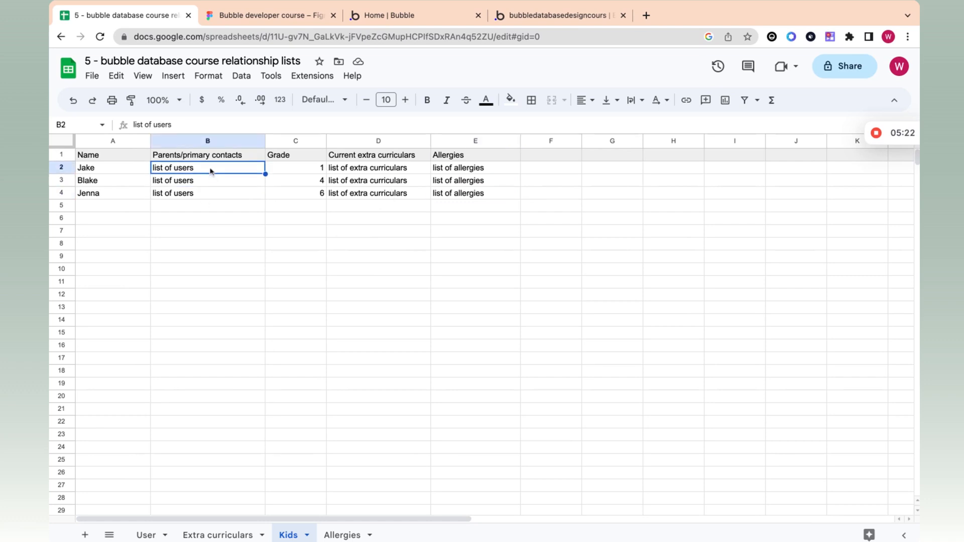
{"action": "left_click", "coordinate": [386, 169]}
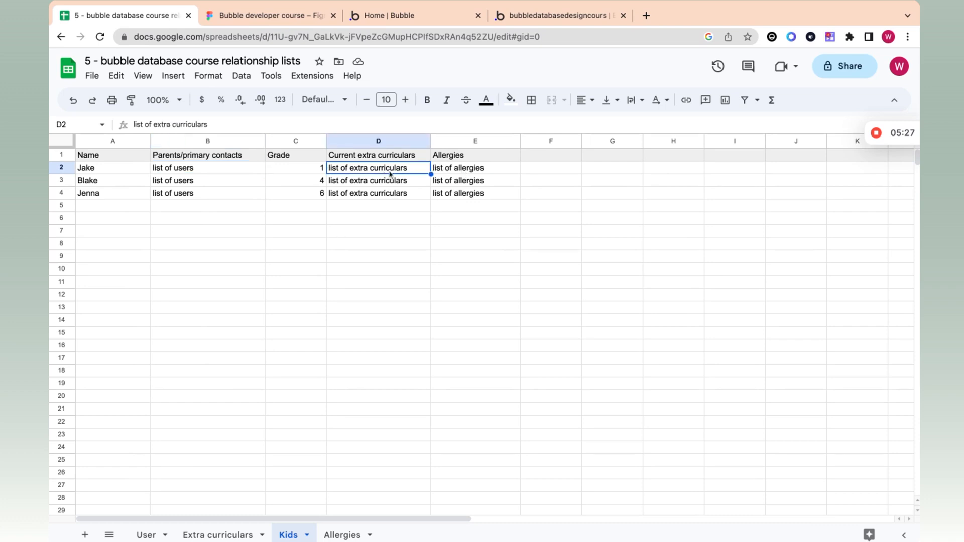
{"action": "left_click", "coordinate": [470, 171]}
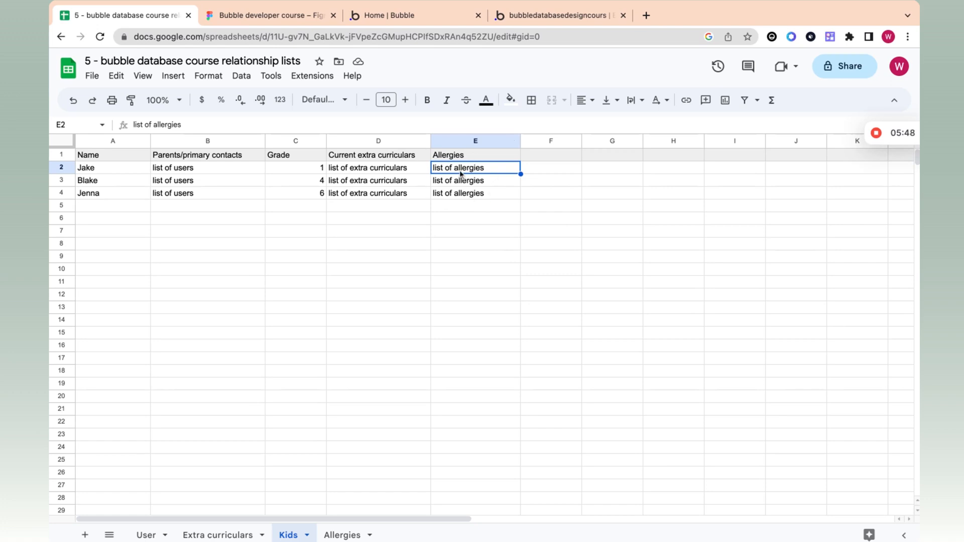
{"action": "left_click", "coordinate": [342, 536]}
{"action": "left_click", "coordinate": [293, 540]}
{"action": "left_click", "coordinate": [338, 535]}
{"action": "left_click", "coordinate": [102, 180]}
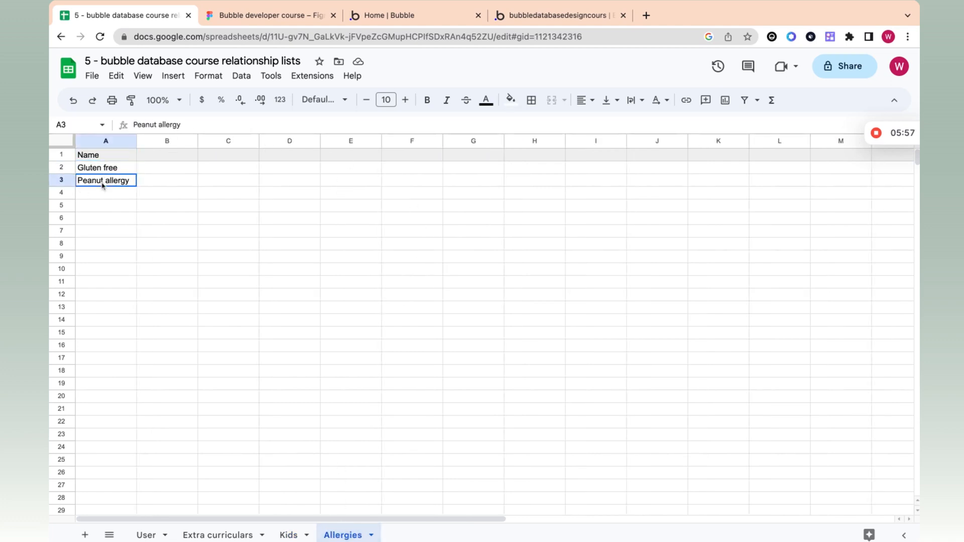
{"action": "left_click", "coordinate": [296, 533]}
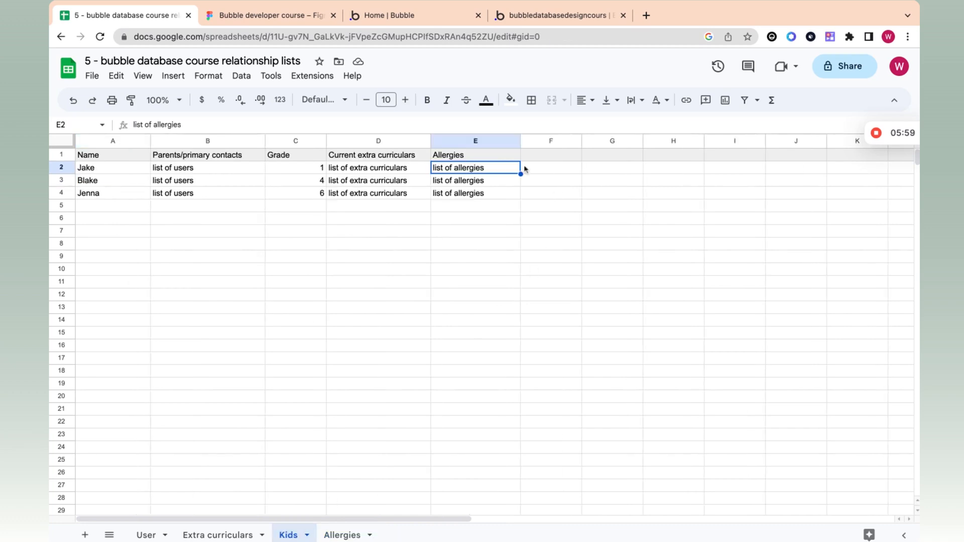
{"action": "left_click", "coordinate": [344, 534]}
{"action": "left_click", "coordinate": [113, 171]}
{"action": "left_click", "coordinate": [115, 175]}
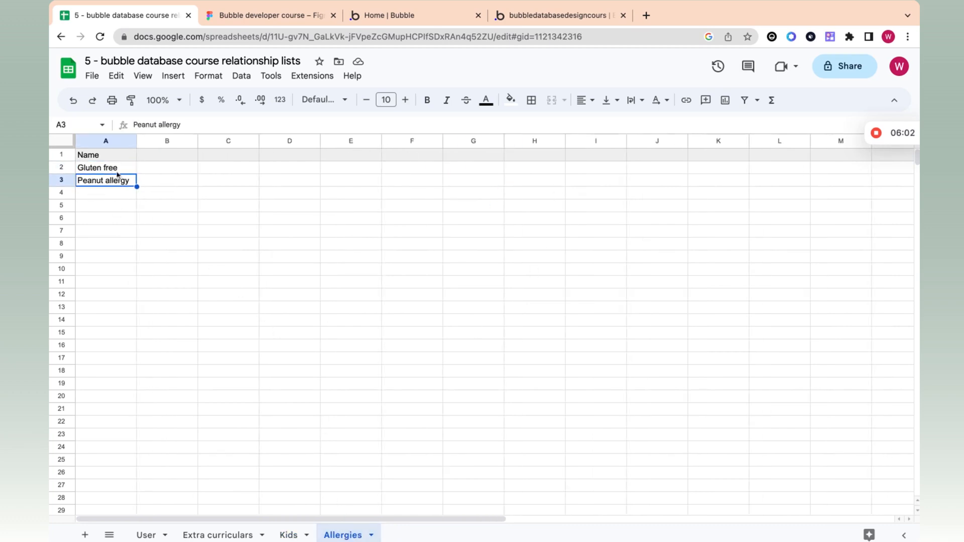
{"action": "left_click", "coordinate": [288, 535]}
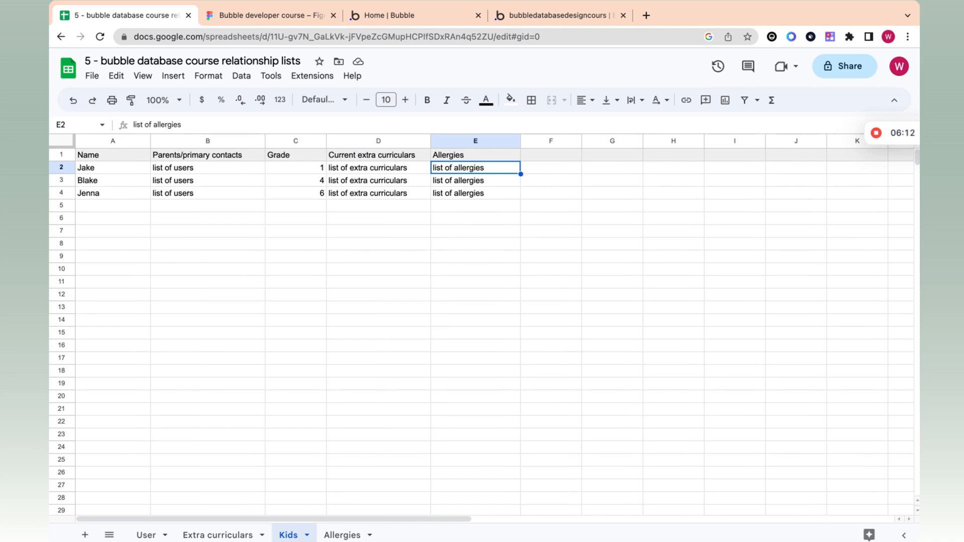
{"action": "left_click", "coordinate": [236, 173]}
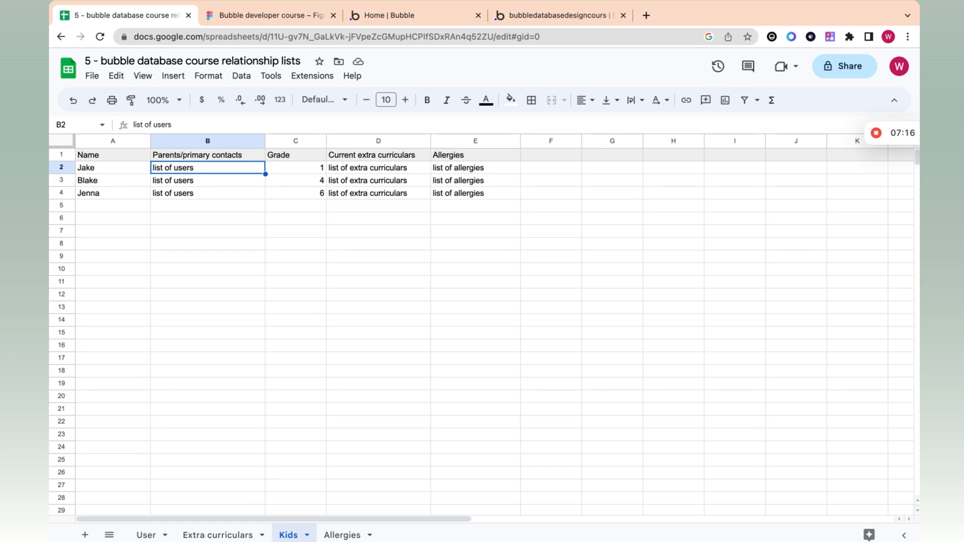
{"action": "left_click", "coordinate": [351, 172]}
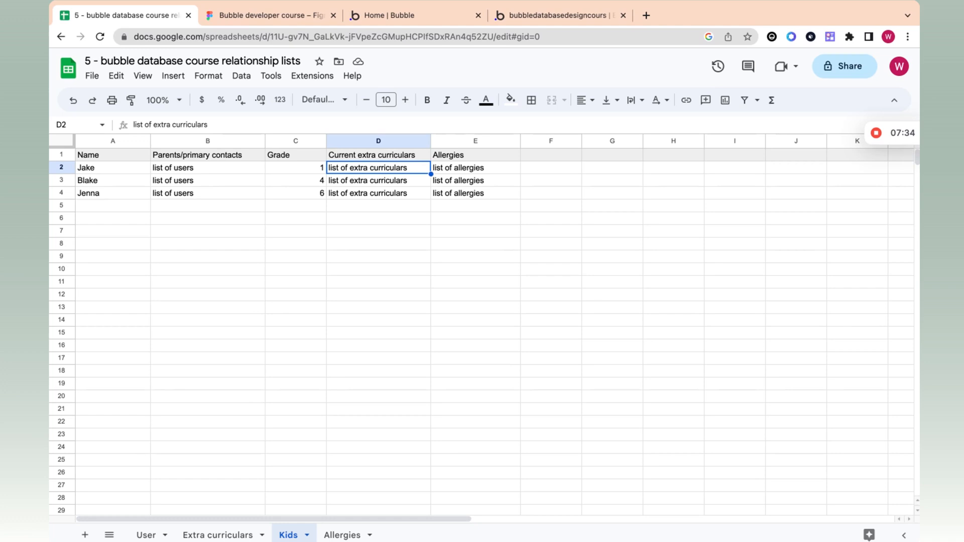
{"action": "left_click", "coordinate": [234, 168]}
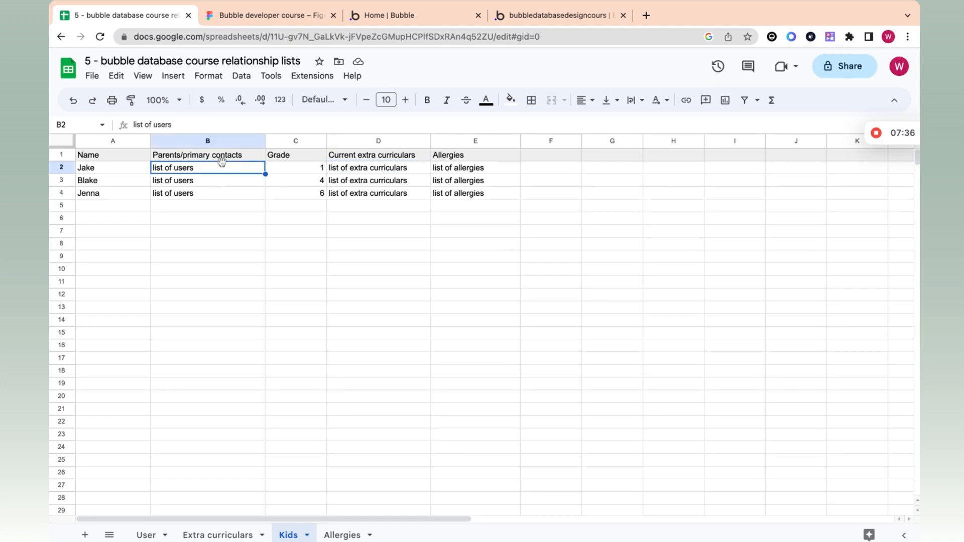